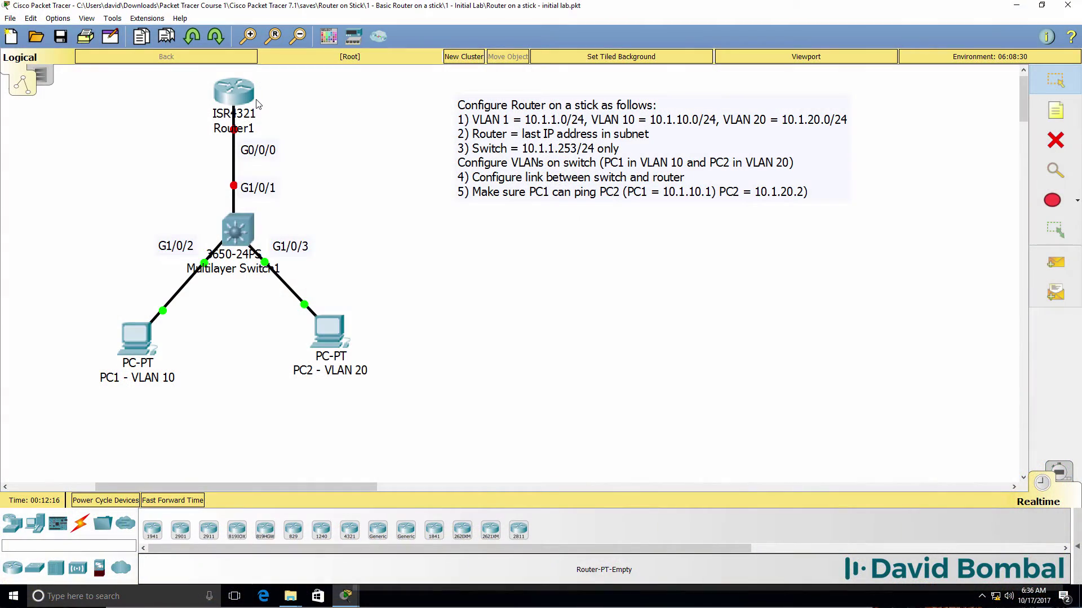
- Open Router1's CLI, enter privileged mode and list the interface summary with sh ip int brief
{"action": "left_click", "coordinate": [243, 93]}
{"action": "key", "text": "Return"}
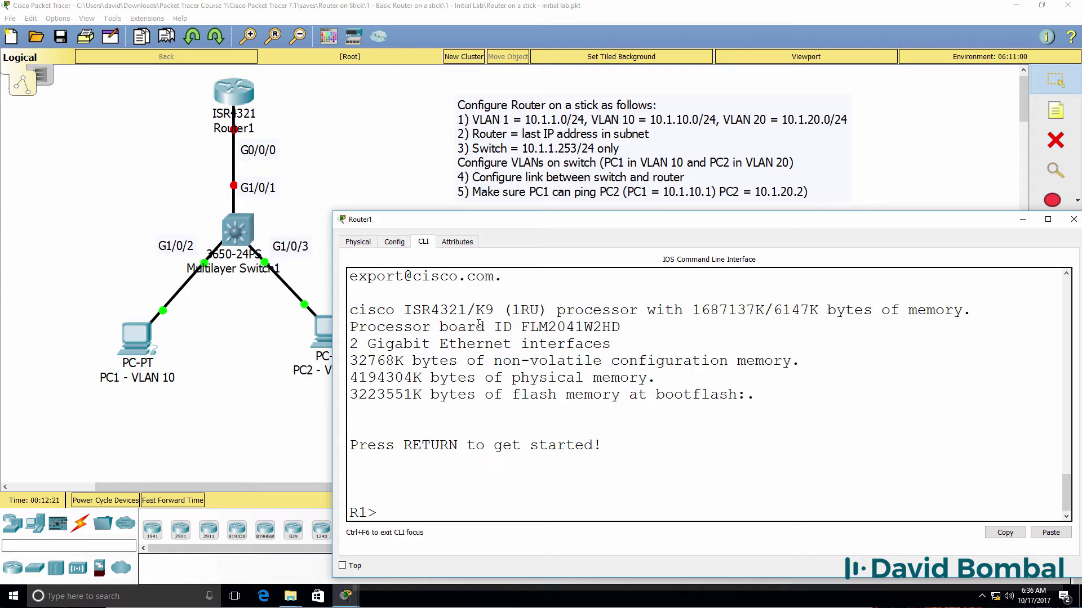
{"action": "type", "text": "en"}
{"action": "key", "text": "Return"}
{"action": "type", "text": "sh ip int "}
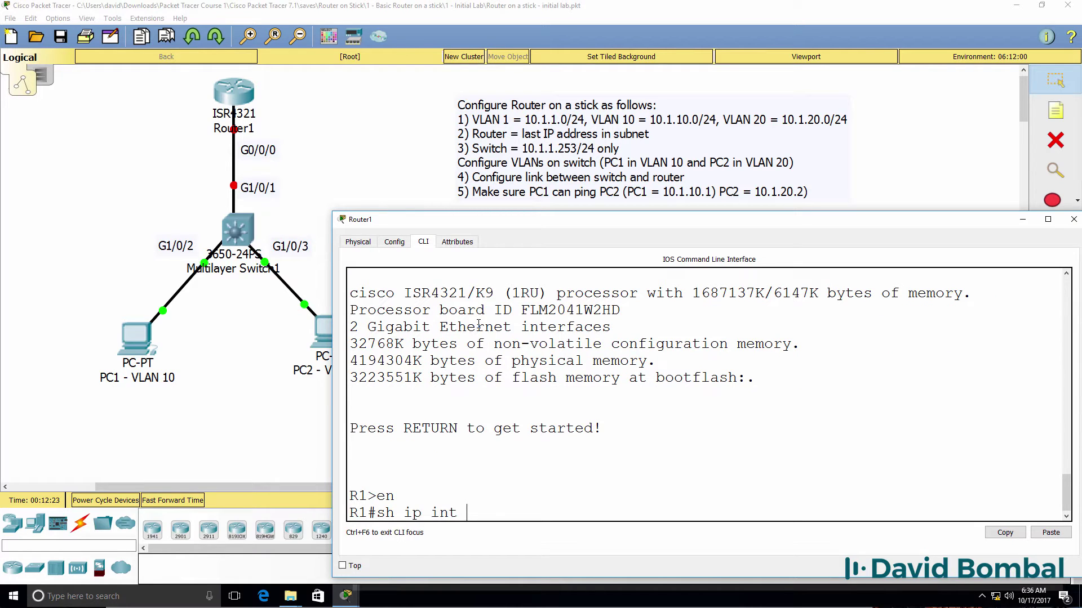
{"action": "type", "text": "brief"}
{"action": "key", "text": "Return"}
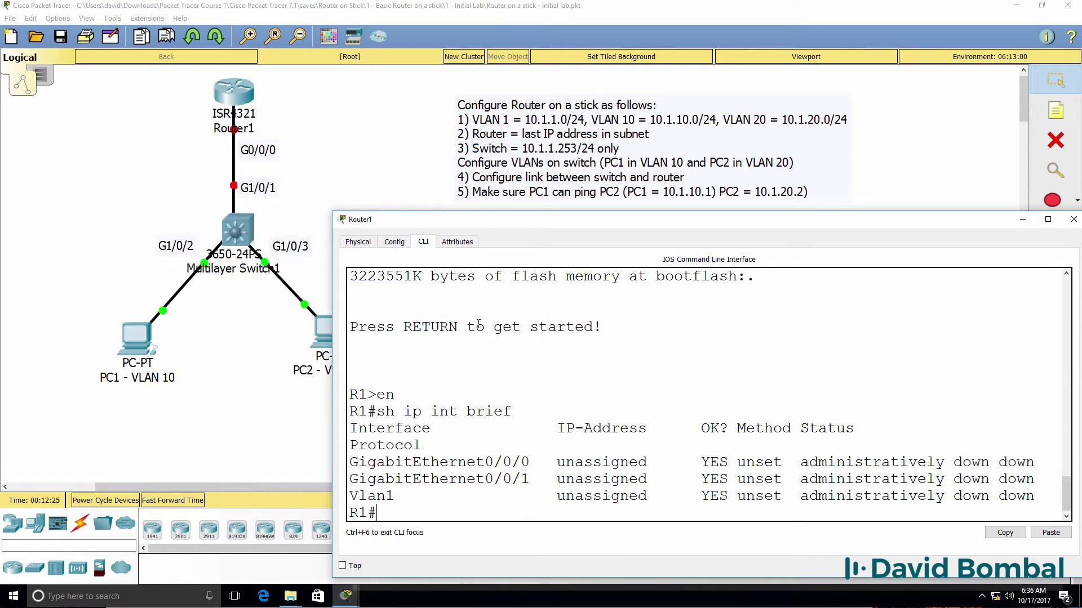
- Enable interface GigabitEthernet0/0/0 with no shutdown from global configuration mode
{"action": "type", "text": "conf t"}
{"action": "key", "text": "Return"}
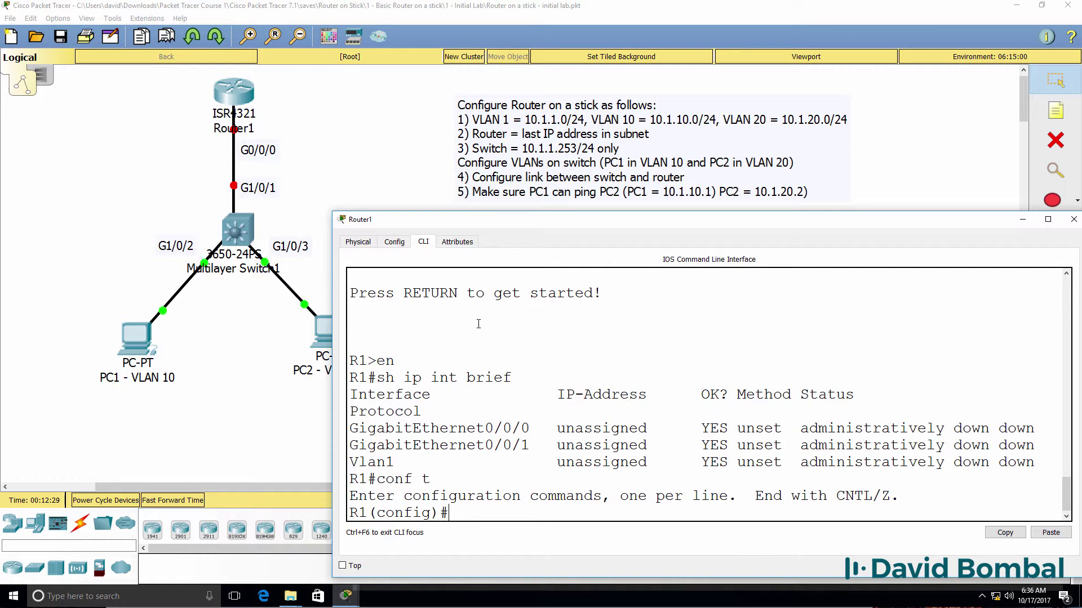
{"action": "type", "text": "int g0/0/0"}
{"action": "key", "text": "Return"}
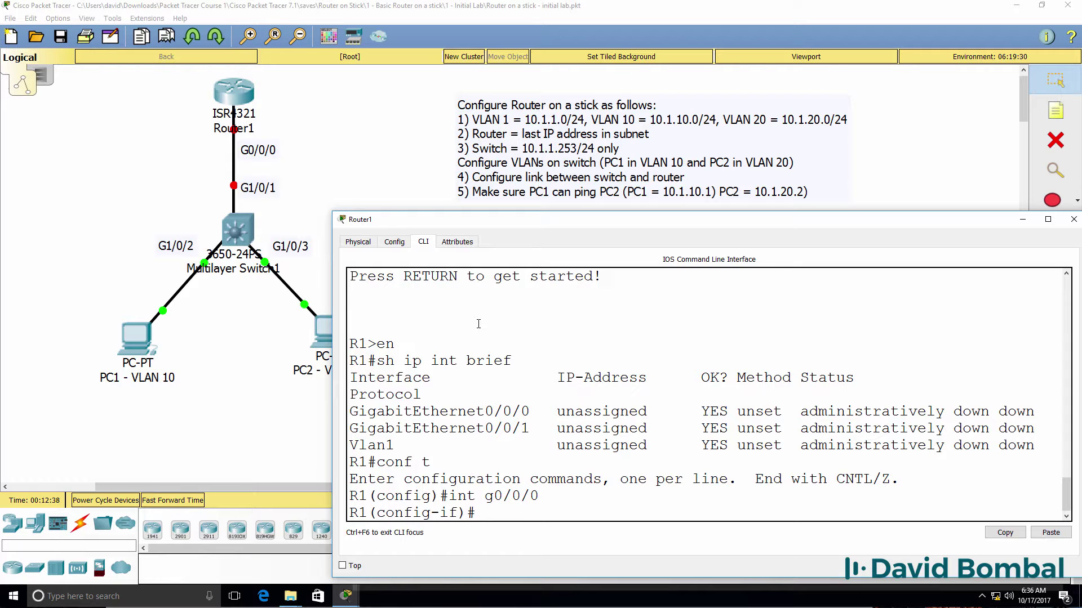
{"action": "type", "text": "no shut"}
{"action": "key", "text": "Return"}
{"action": "type", "text": "exit"}
{"action": "key", "text": "Return"}
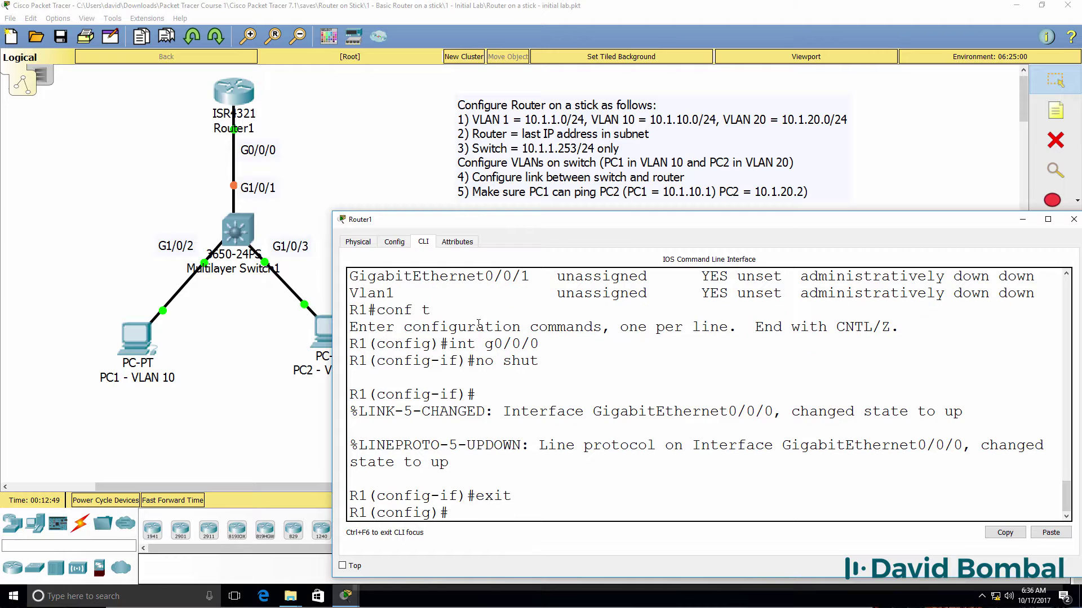
- Create subinterface g0/0/0.1 with encapsulation dot1Q 1 native
{"action": "type", "text": "int g"}
{"action": "type", "text": "0/0/0"}
{"action": "type", "text": "?"}
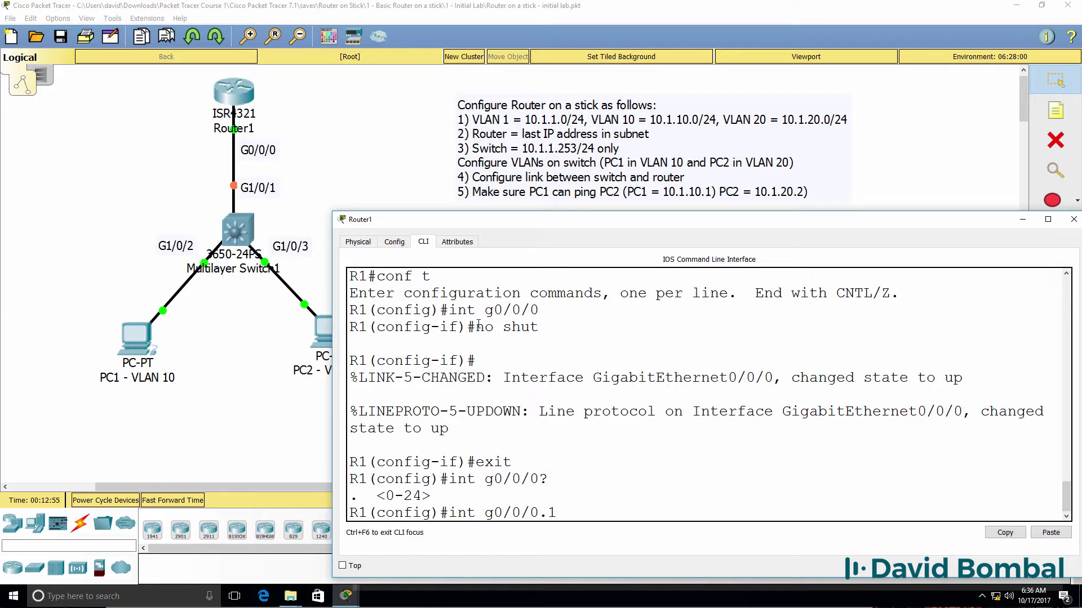
{"action": "type", "text": ".1 ?"}
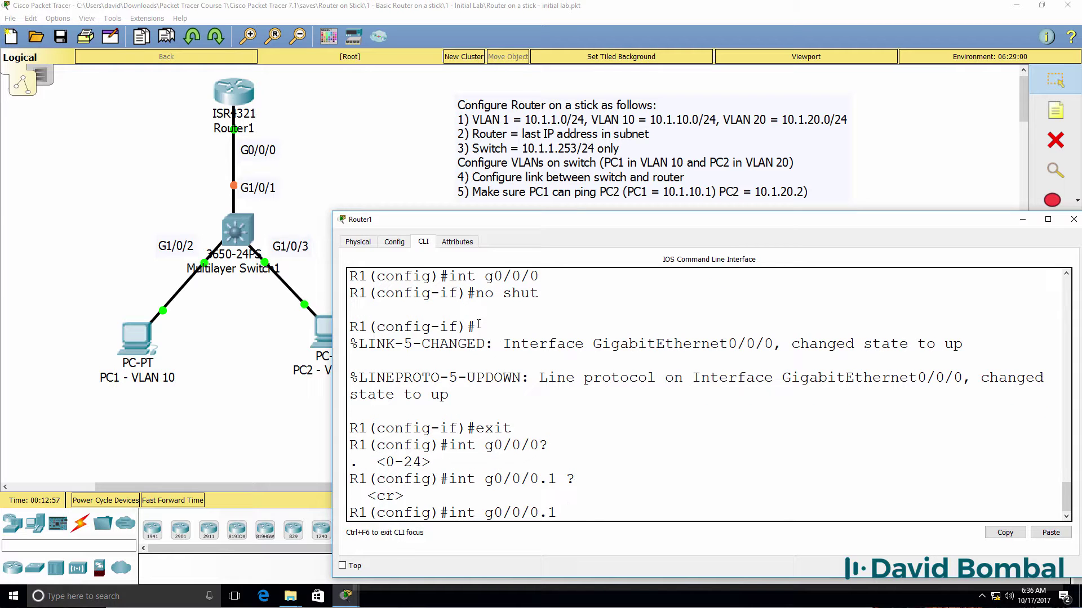
{"action": "key", "text": "Return"}
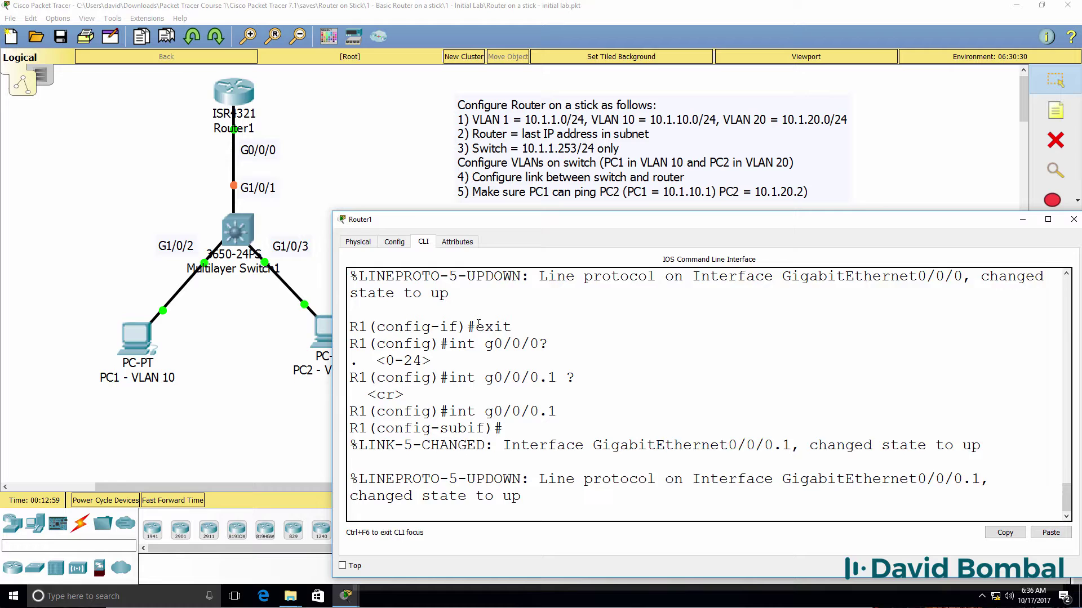
{"action": "key", "text": "Return"}
{"action": "type", "text": "en"}
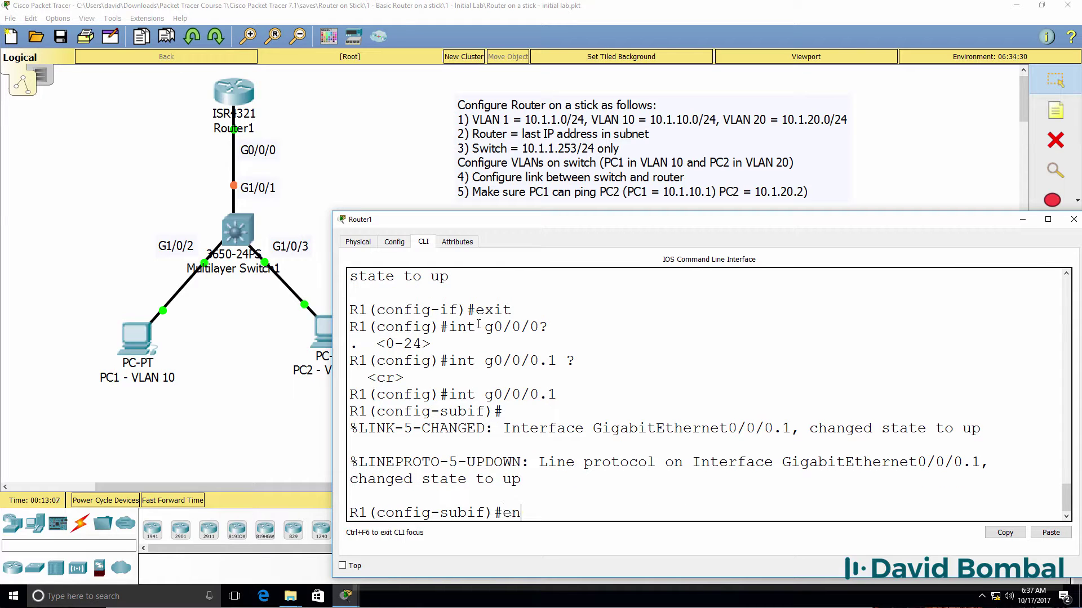
{"action": "key", "text": "Tab"}
{"action": "type", "text": "?"}
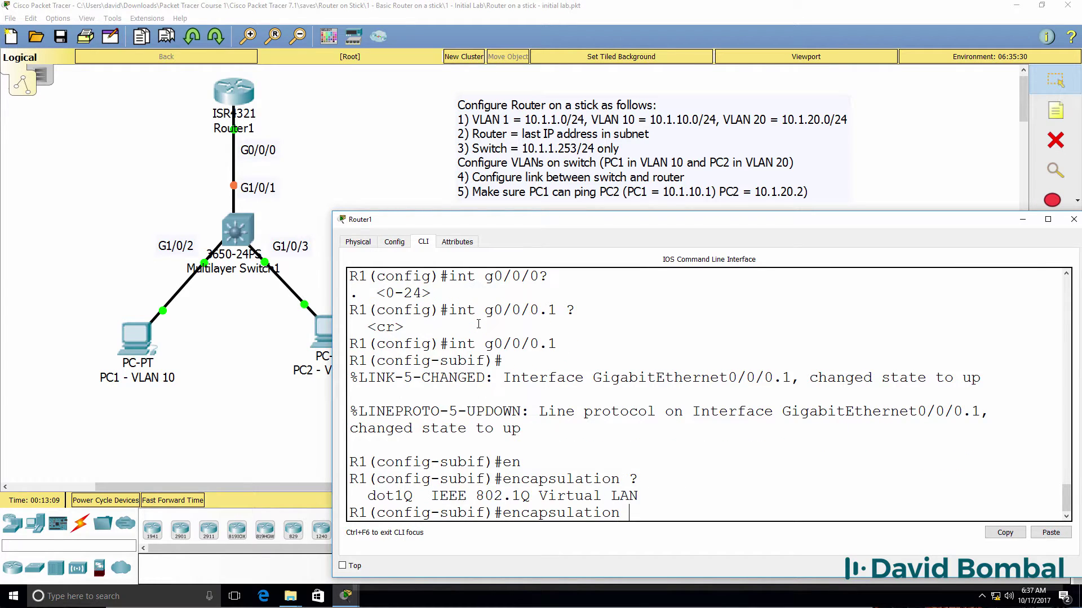
{"action": "type", "text": "do"}
{"action": "key", "text": "Tab"}
{"action": "type", "text": "?"}
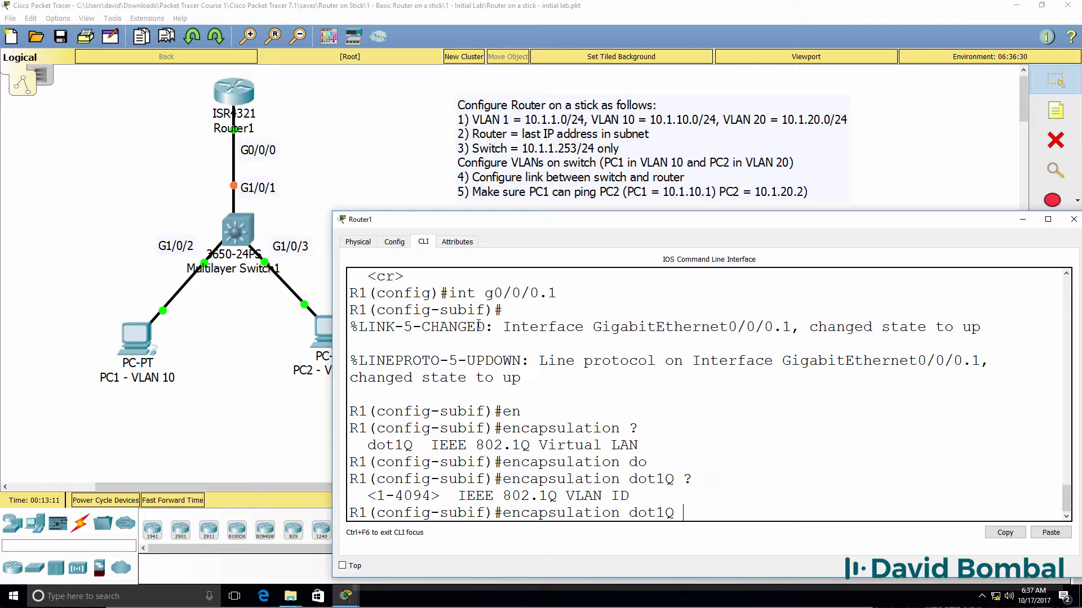
{"action": "type", "text": "1"}
{"action": "type", "text": " ?"}
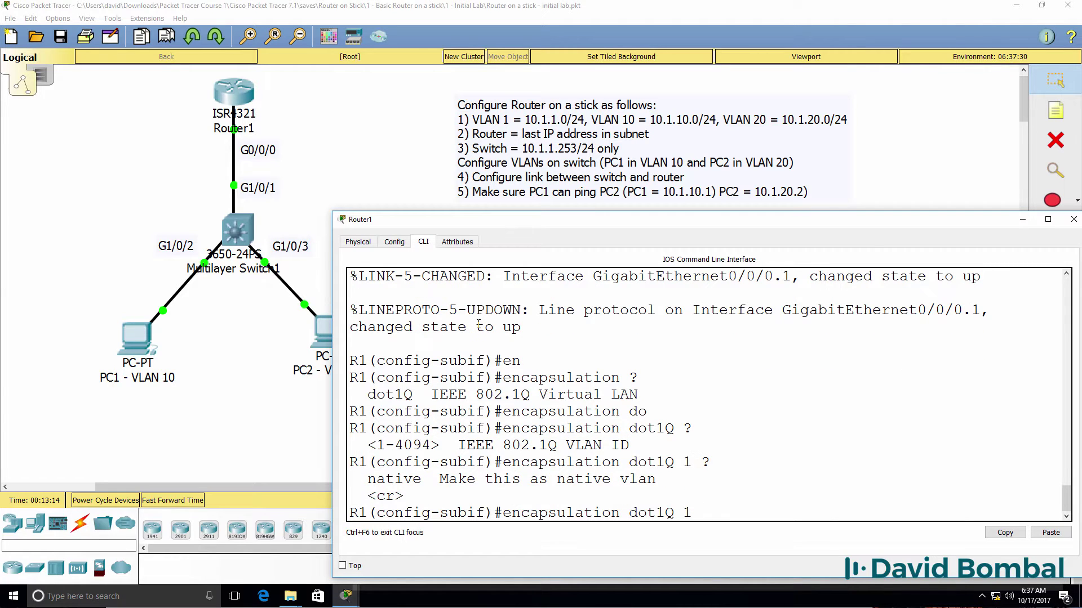
{"action": "type", "text": "nat"}
{"action": "key", "text": "Tab"}
{"action": "key", "text": "Return"}
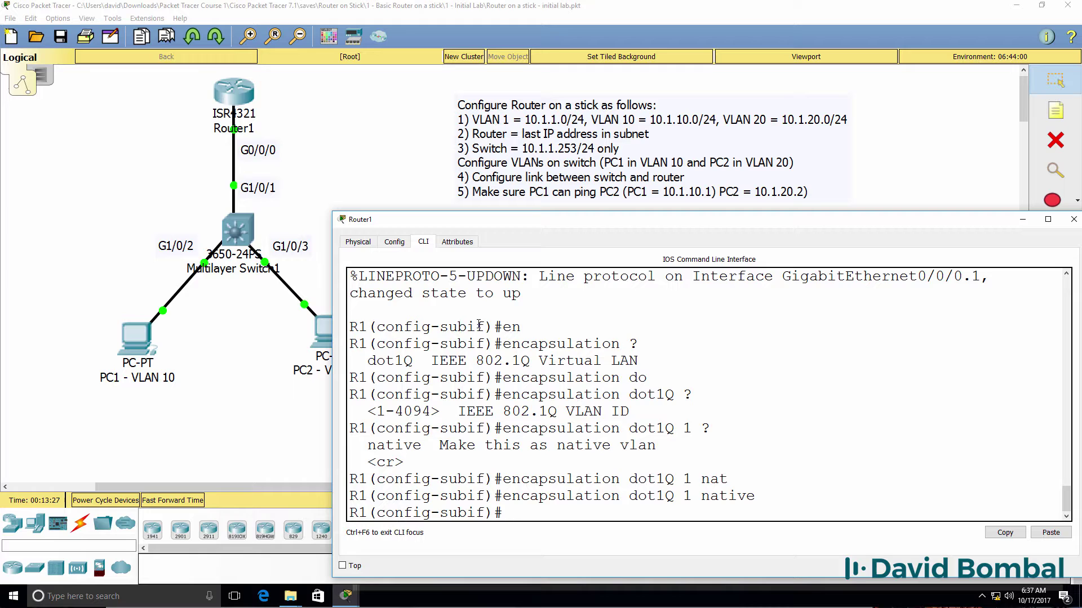
- Assign 10.1.1.254 255.255.255.0 to subinterface g0/0/0.1 and return to global config
{"action": "type", "text": "ip ad"}
{"action": "key", "text": "Tab"}
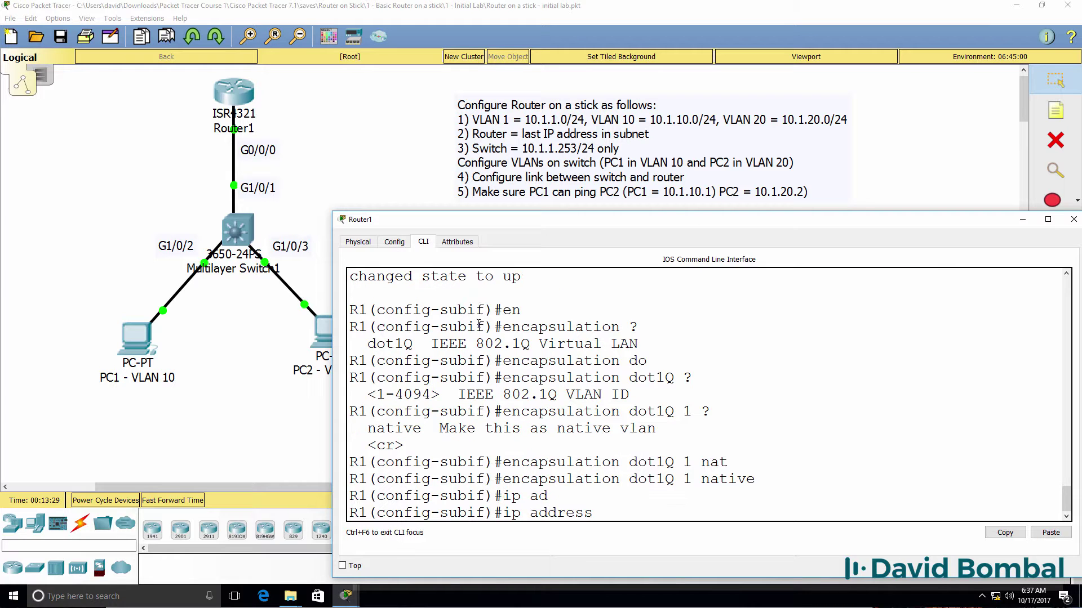
{"action": "type", "text": "10.1.1.254 255.255.255.0"}
{"action": "key", "text": "Return"}
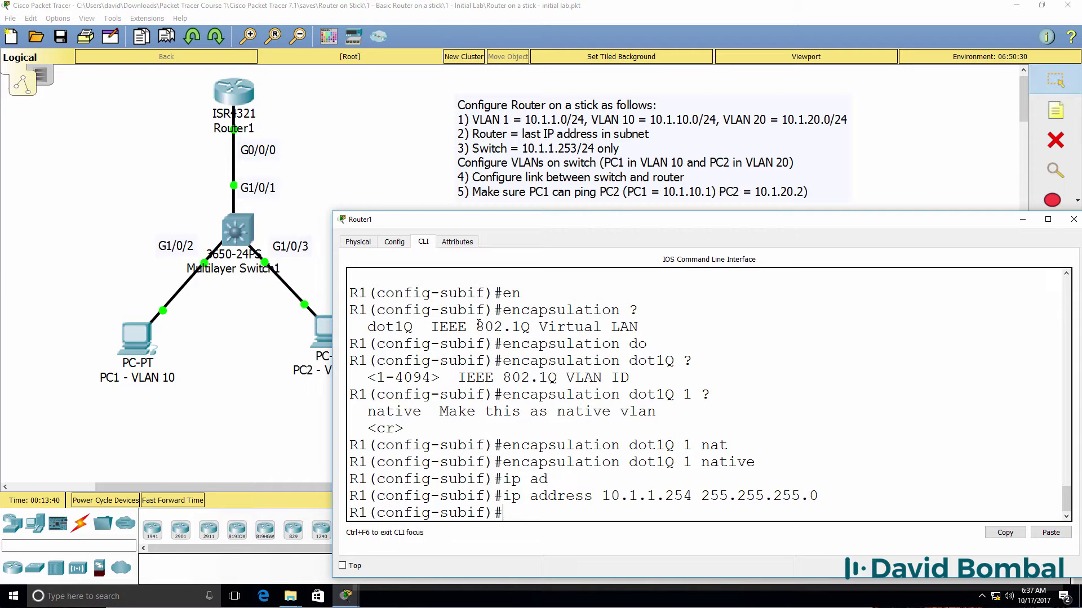
{"action": "type", "text": "exit"}
{"action": "key", "text": "Return"}
- Review the running configuration with do sh run, then start subinterface g0/0/0.10
{"action": "type", "text": "do sh run"}
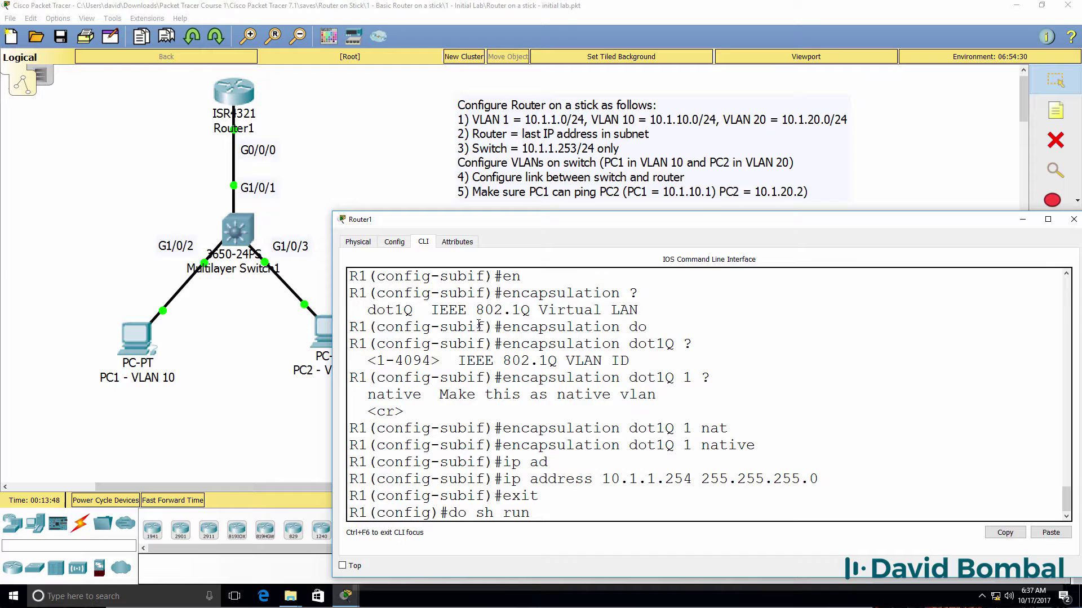
{"action": "key", "text": "Return"}
{"action": "key", "text": "Return"}
{"action": "key", "text": "Return"}
{"action": "key", "text": "Return"}
{"action": "key", "text": "Return"}
{"action": "key", "text": "Return"}
{"action": "key", "text": "Return"}
{"action": "key", "text": "Return"}
{"action": "key", "text": "Return"}
{"action": "key", "text": "Return"}
{"action": "key", "text": "Return"}
{"action": "key", "text": "Return"}
{"action": "key", "text": "Return"}
{"action": "key", "text": "Return"}
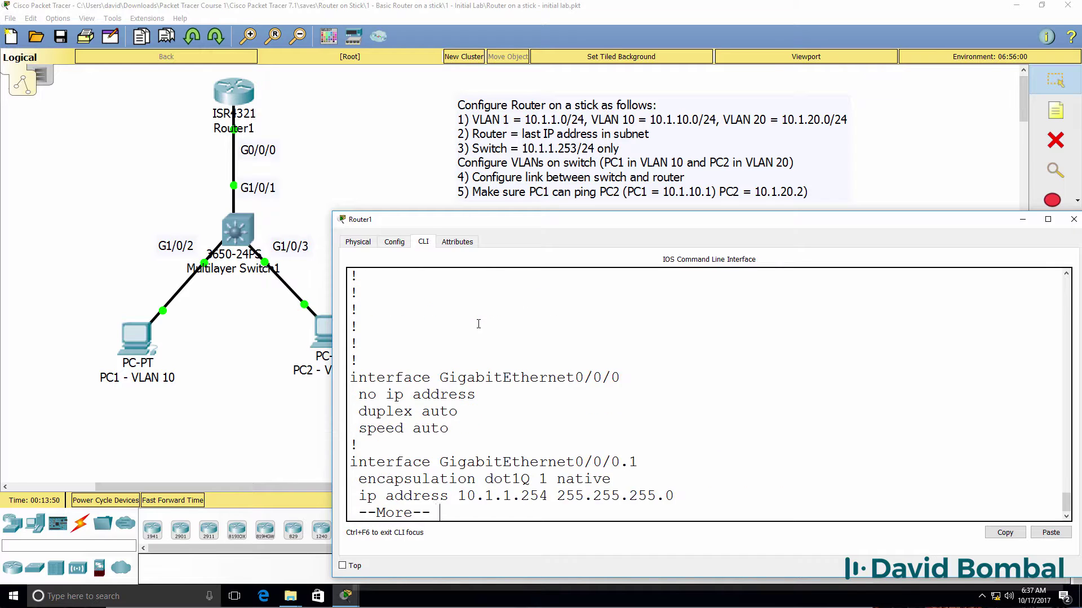
{"action": "key", "text": "q"}
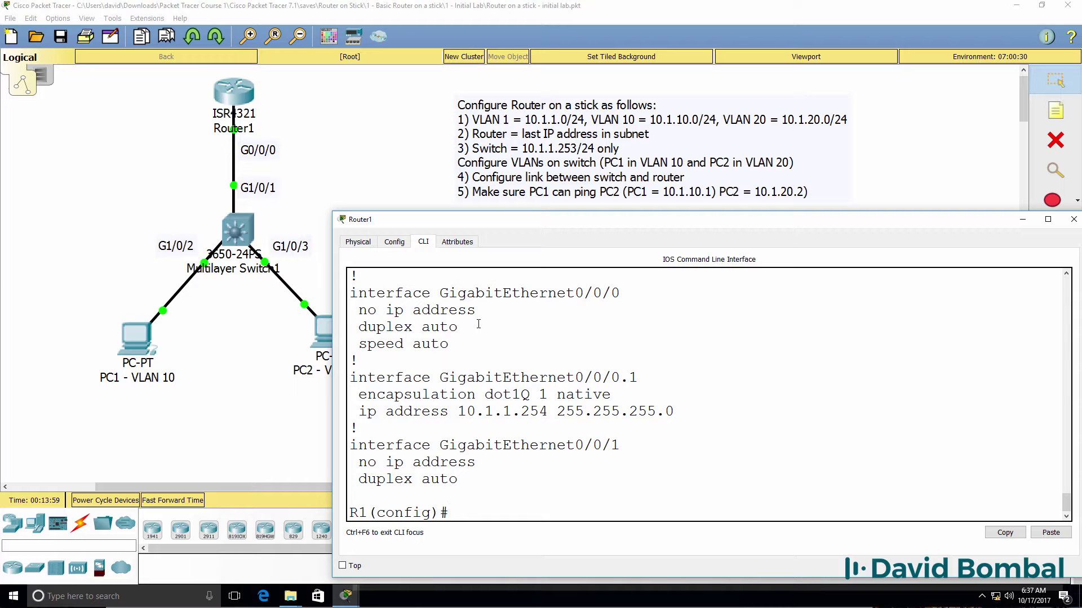
{"action": "type", "text": "int g0/0/0.10"}
- Create subinterface g0/0/0.10 tagged with encapsulation dot1Q 10
{"action": "key", "text": "Return"}
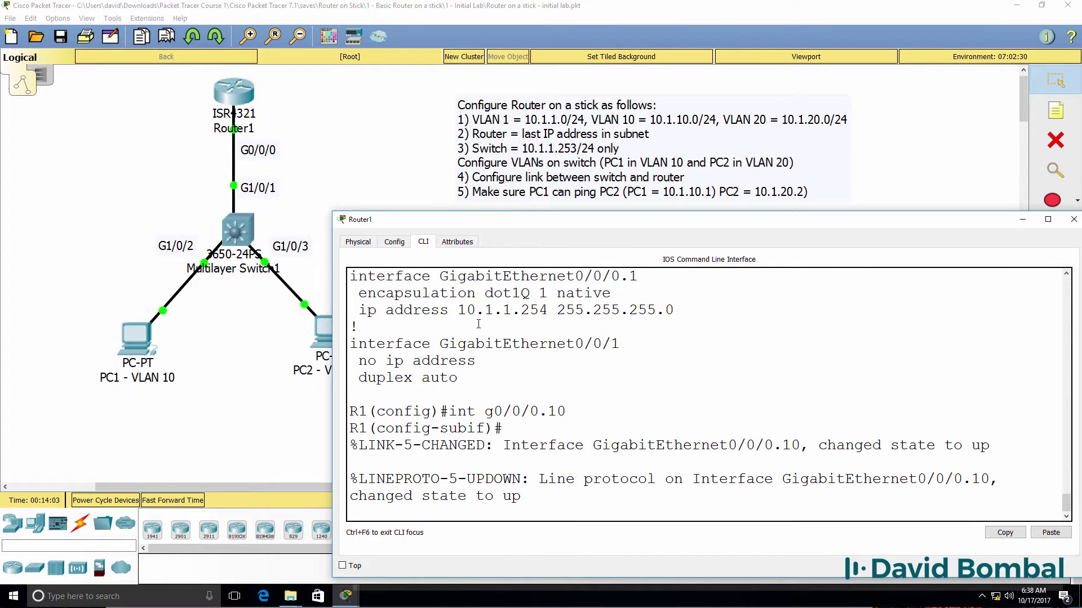
{"action": "key", "text": "Return"}
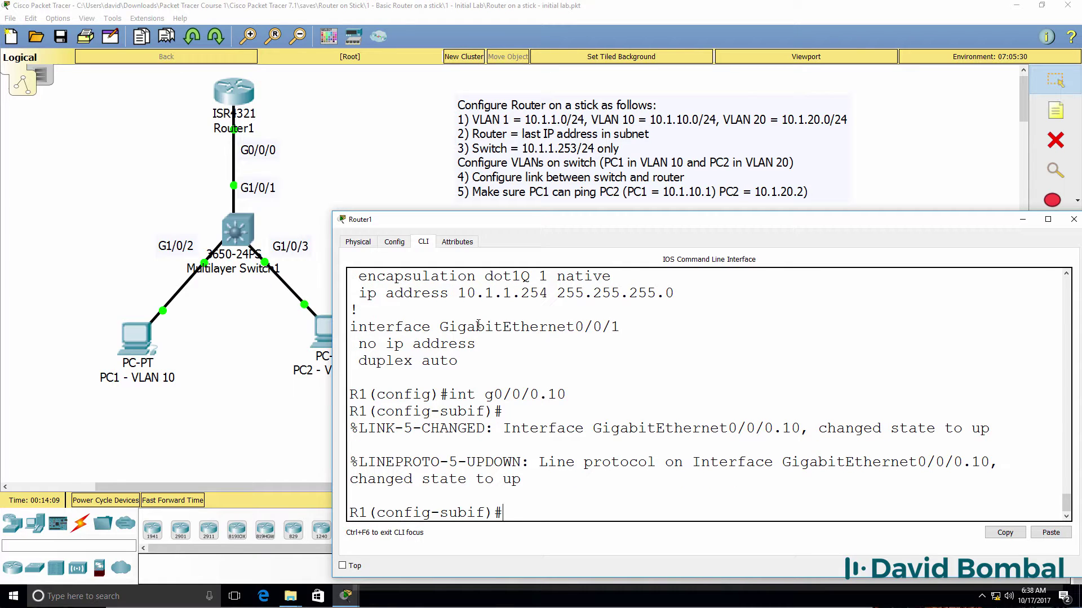
{"action": "type", "text": "en"}
{"action": "key", "text": "Tab"}
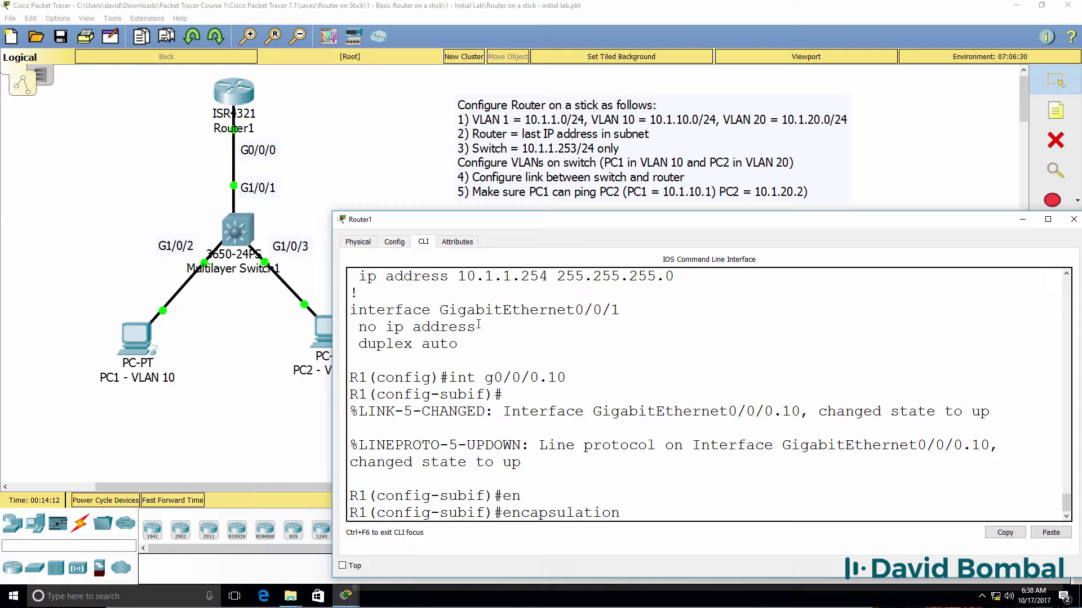
{"action": "type", "text": "do"}
{"action": "key", "text": "Tab"}
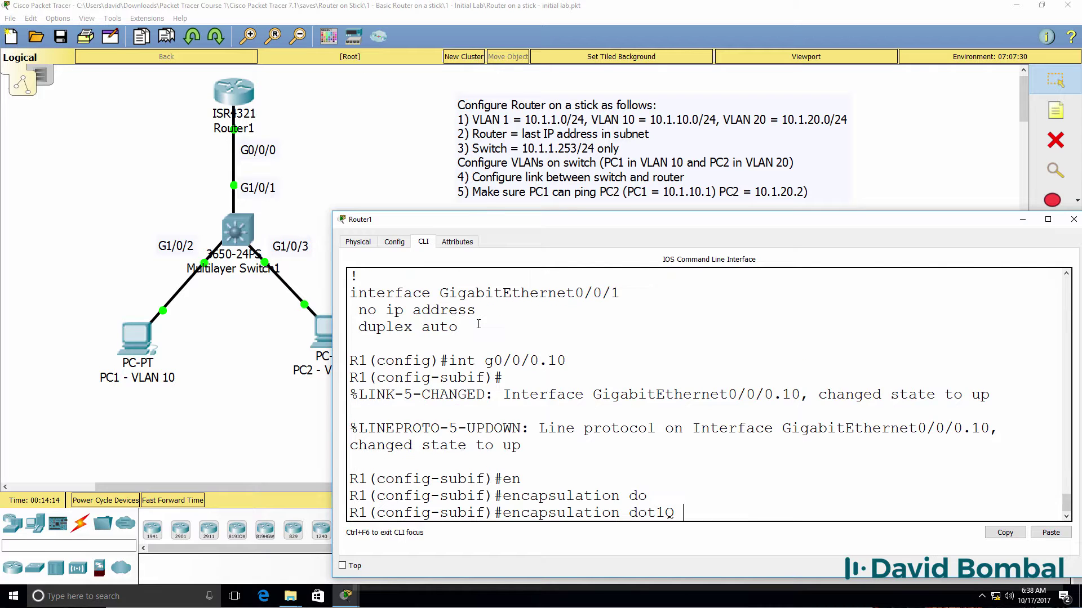
{"action": "type", "text": "?10 ?"}
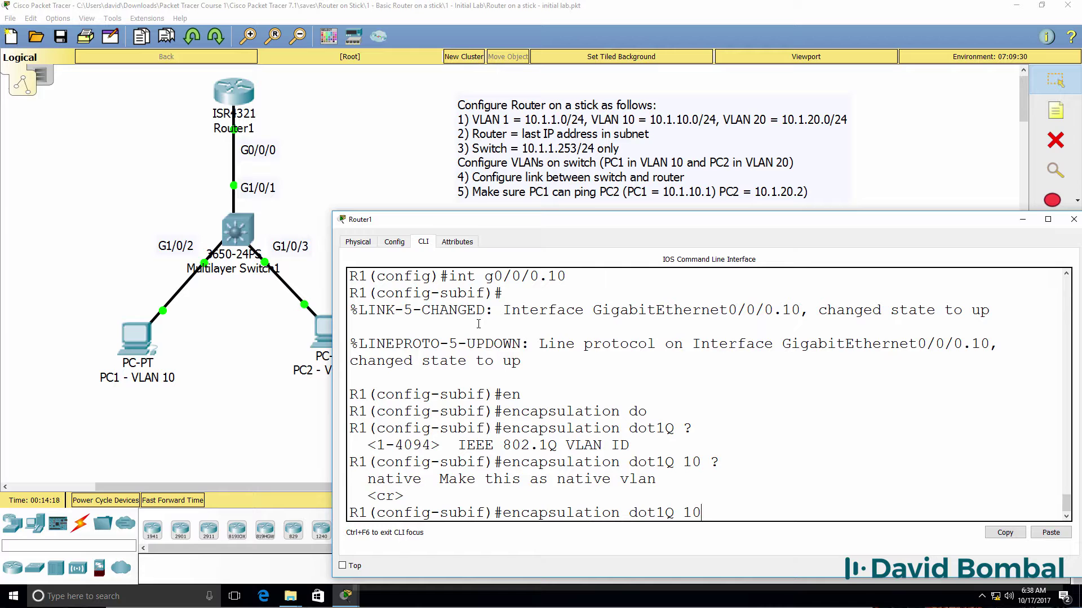
{"action": "key", "text": "Return"}
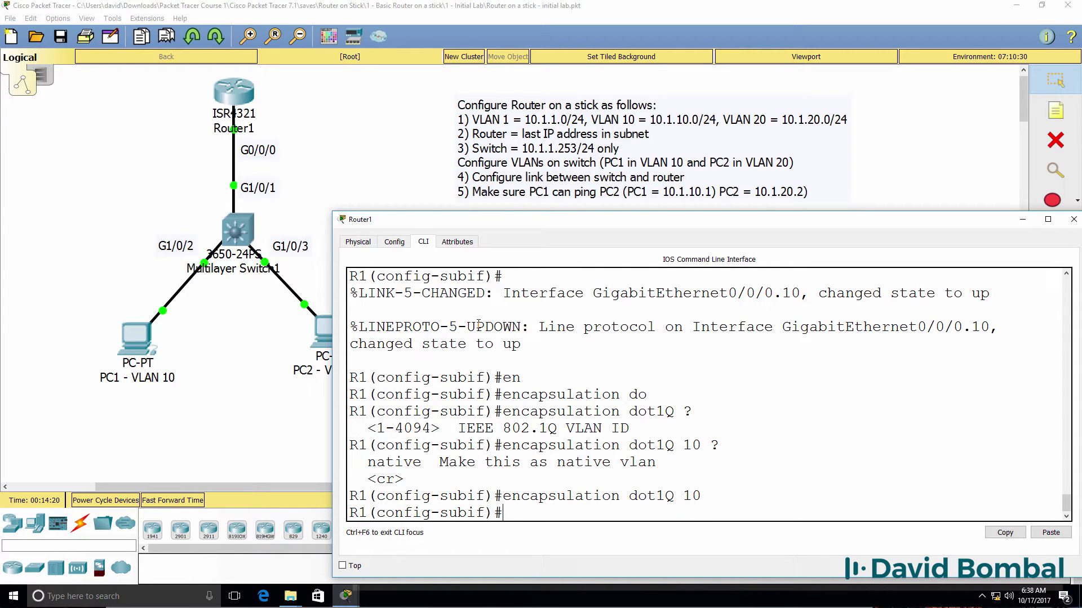
- Give subinterface g0/0/0.10 address 10.1.10.254 255.255.255.0 and leave configuration mode
{"action": "type", "text": "ip ad"}
{"action": "key", "text": "Tab"}
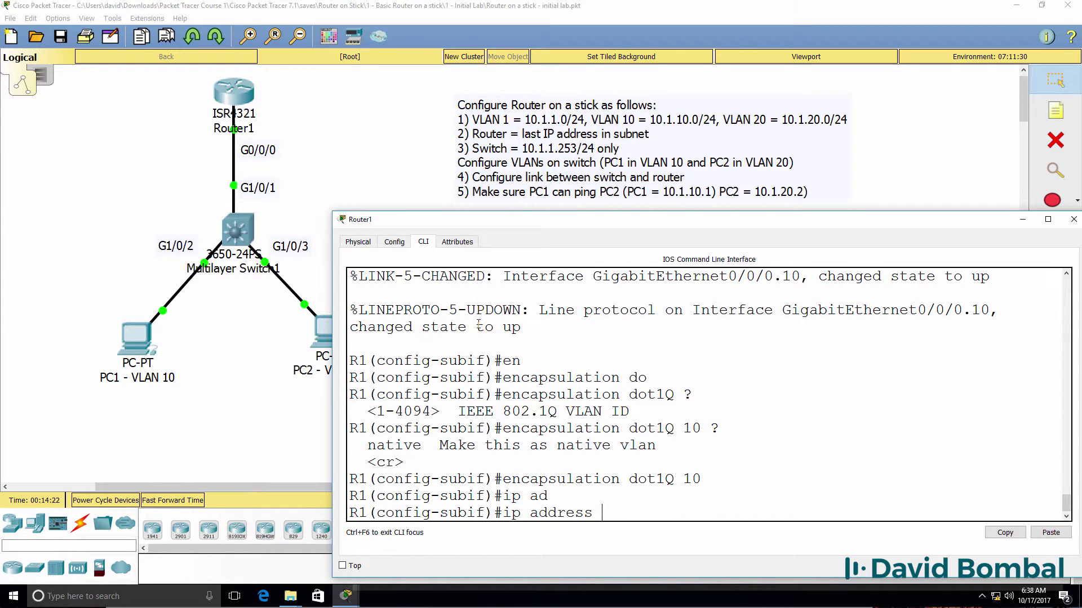
{"action": "type", "text": "10.1."}
{"action": "type", "text": "10.254 255.25"}
{"action": "type", "text": "5.255.255.0"}
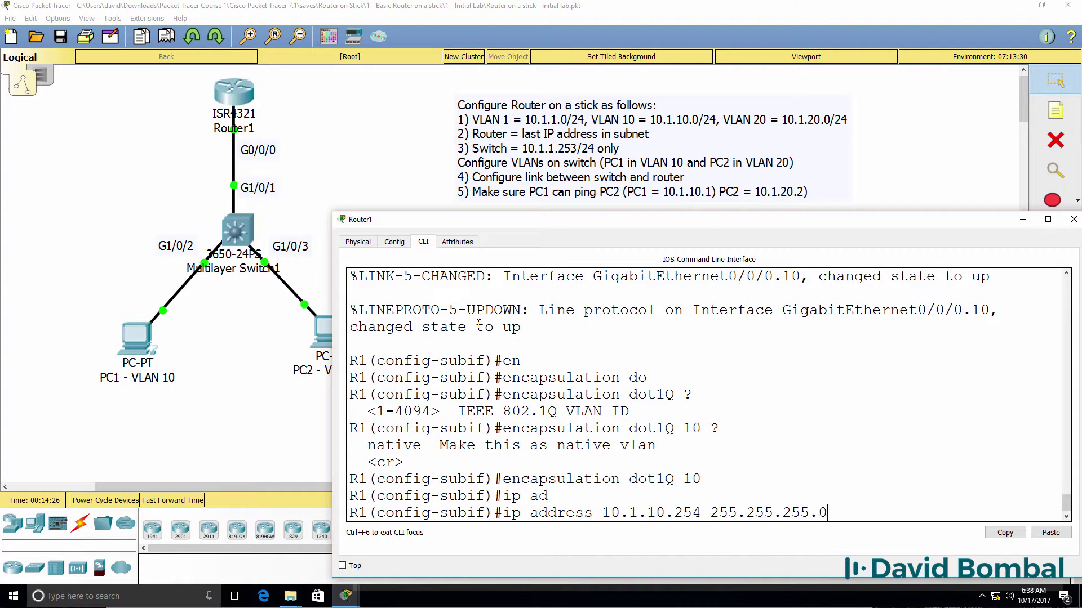
{"action": "key", "text": "Return"}
{"action": "type", "text": "end"}
{"action": "key", "text": "Return"}
- Page through the router's running configuration, then re-enter global configuration mode
{"action": "type", "text": "sh run"}
{"action": "key", "text": "Return"}
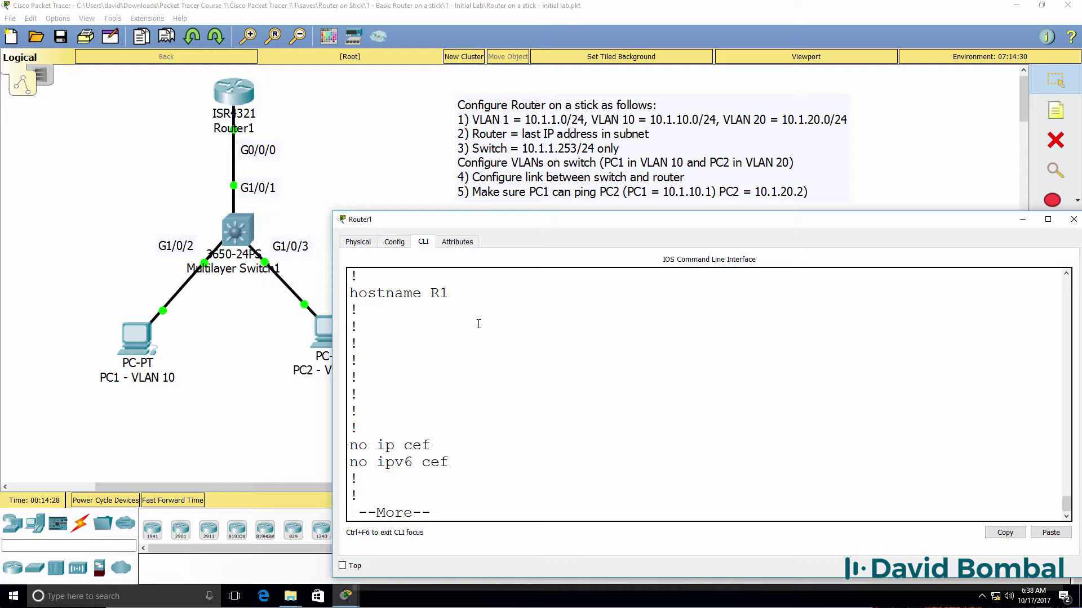
{"action": "key", "text": "Return"}
{"action": "key", "text": "Return"}
{"action": "key", "text": "Return"}
{"action": "key", "text": "Return"}
{"action": "key", "text": "Return"}
{"action": "key", "text": "Return"}
{"action": "key", "text": "Return"}
{"action": "key", "text": "Return"}
{"action": "key", "text": "Return"}
{"action": "key", "text": "Return"}
{"action": "key", "text": "Return"}
{"action": "key", "text": "Return"}
{"action": "key", "text": "Return"}
{"action": "key", "text": "Return"}
{"action": "key", "text": "Return"}
{"action": "key", "text": "Return"}
{"action": "key", "text": "Return"}
{"action": "key", "text": "Return"}
{"action": "key", "text": "Return"}
{"action": "key", "text": "Return"}
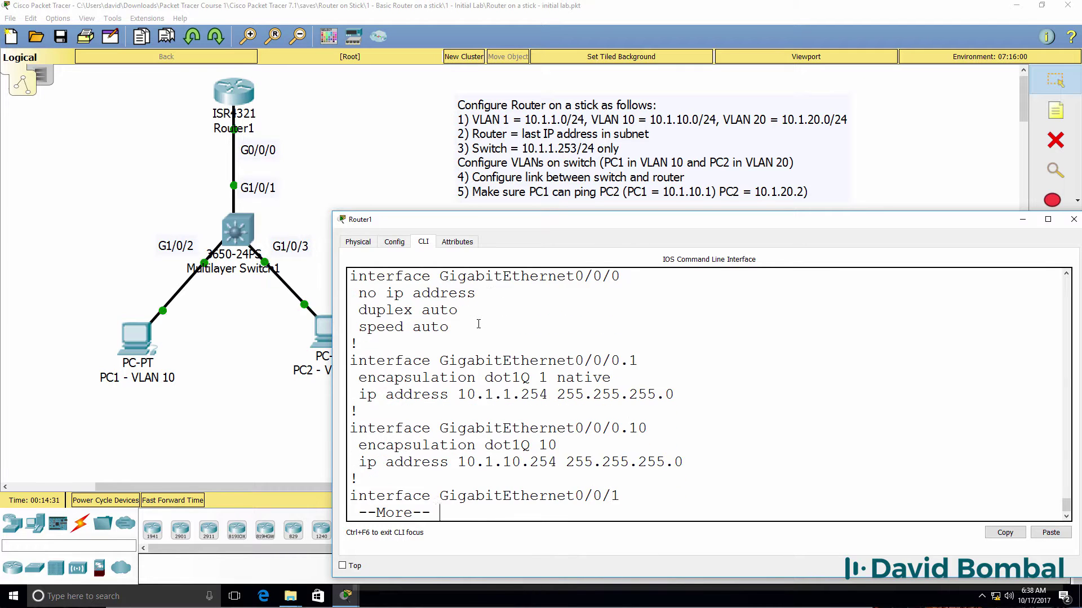
{"action": "type", "text": "qconf"}
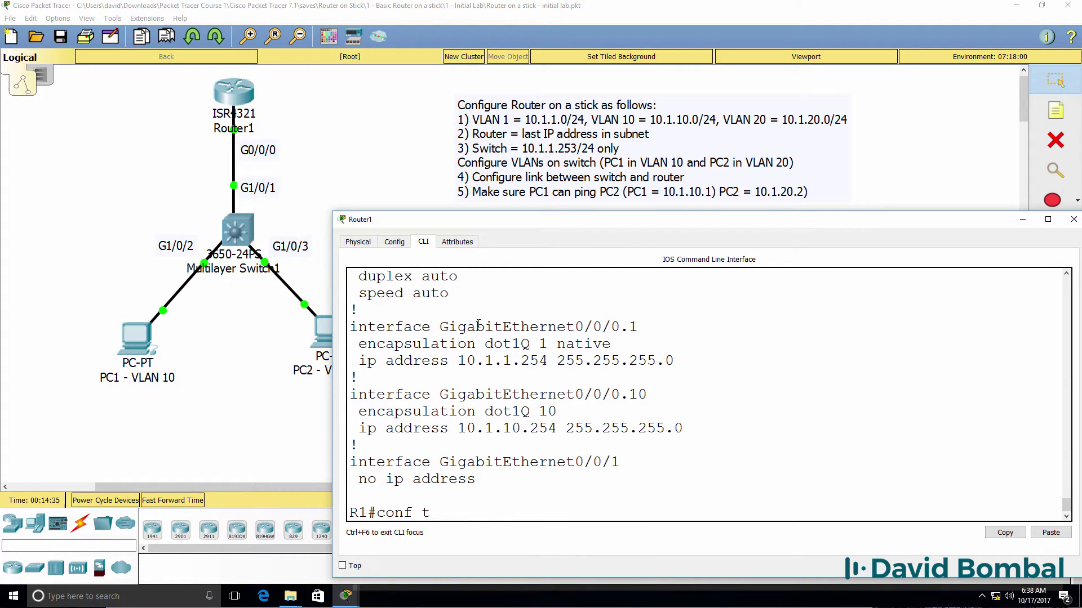
{"action": "type", "text": " t"}
{"action": "key", "text": "Return"}
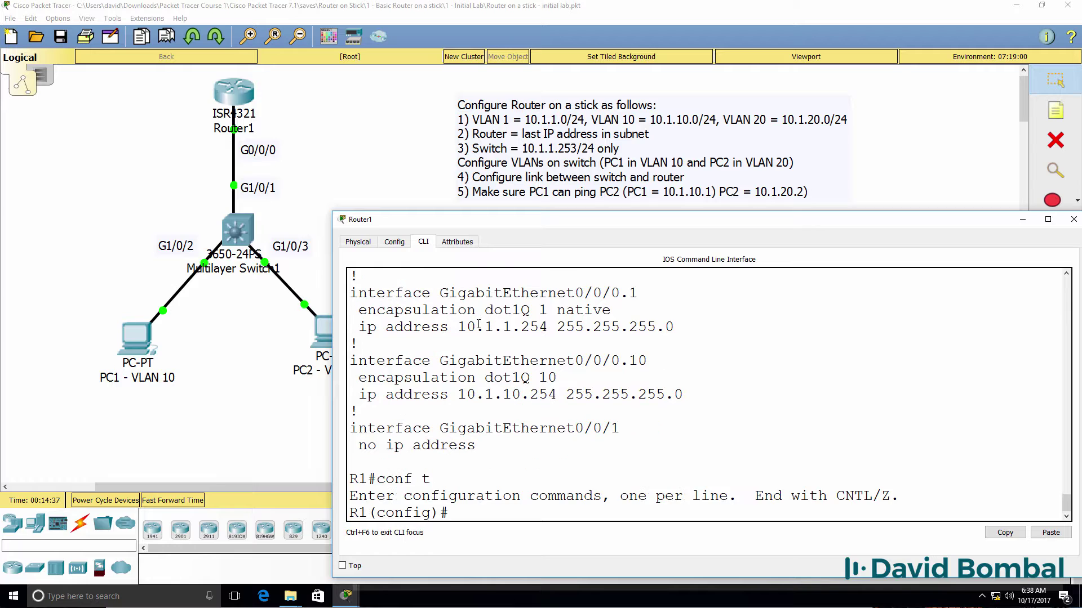
- Create subinterface g0/0/0.20 tagged with encapsulation dot1Q 20
{"action": "type", "text": "int g0/0/"}
{"action": "type", "text": "0."}
{"action": "type", "text": ".20"}
{"action": "key", "text": "Return"}
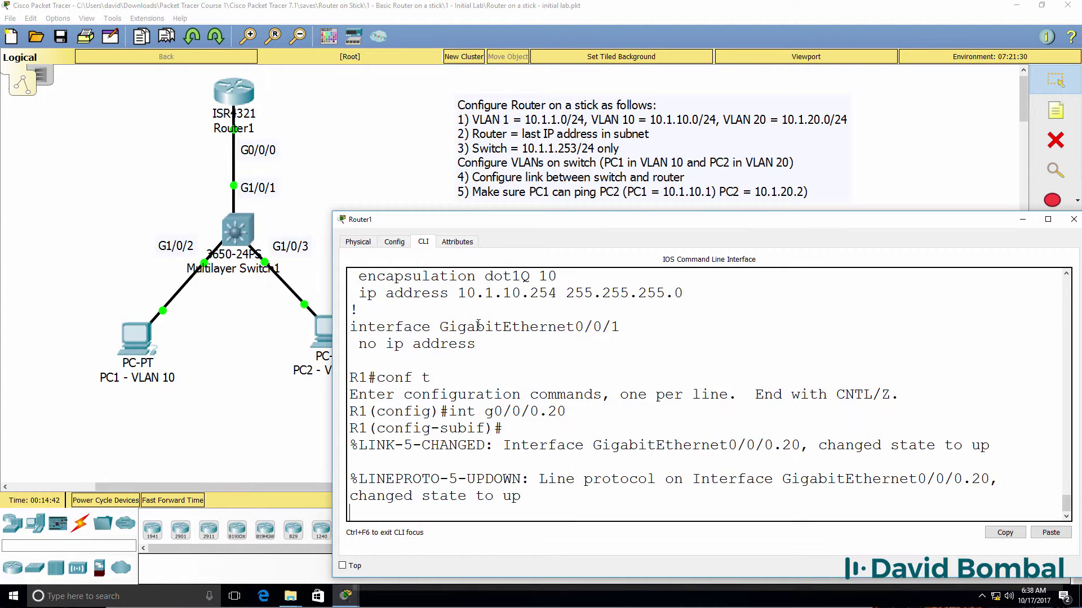
{"action": "key", "text": "Return"}
{"action": "type", "text": "en"}
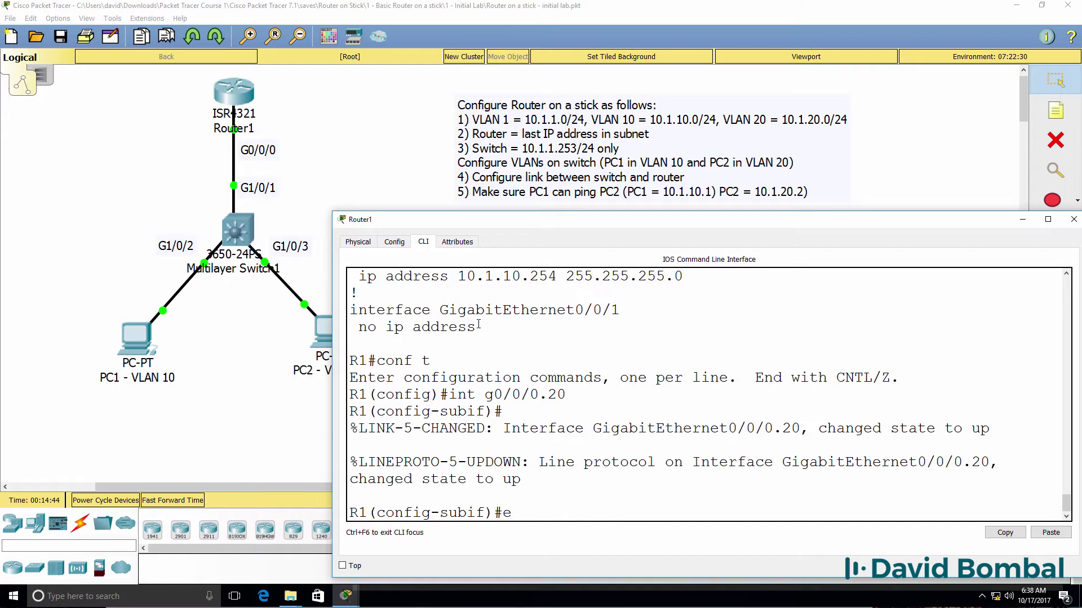
{"action": "key", "text": "Tab"}
{"action": "type", "text": "do"}
{"action": "key", "text": "Tab"}
{"action": "type", "text": "?"}
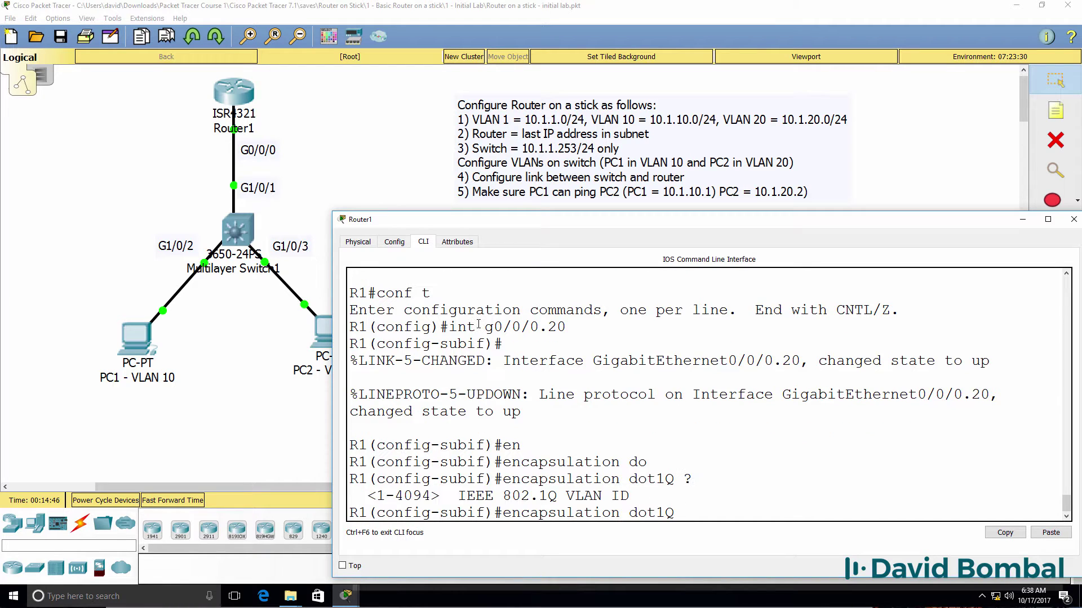
{"action": "type", "text": "20 ?"}
{"action": "key", "text": "Return"}
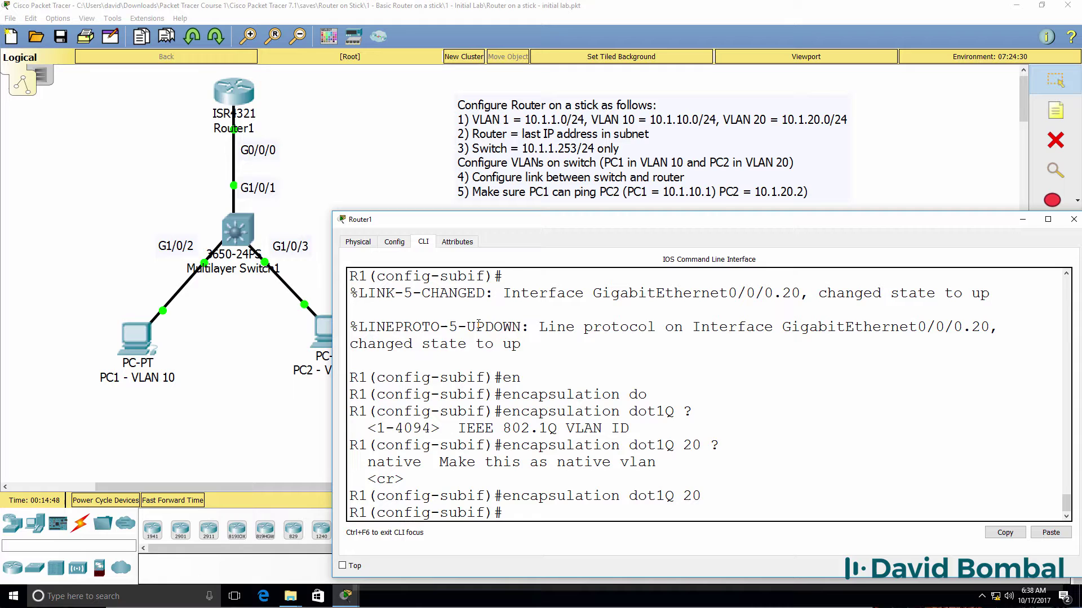
- Assign 10.1.20.254 255.255.255.0 to subinterface g0/0/0.20 and end configuration
{"action": "type", "text": "ip ad"}
{"action": "key", "text": "Tab"}
{"action": "type", "text": "1"}
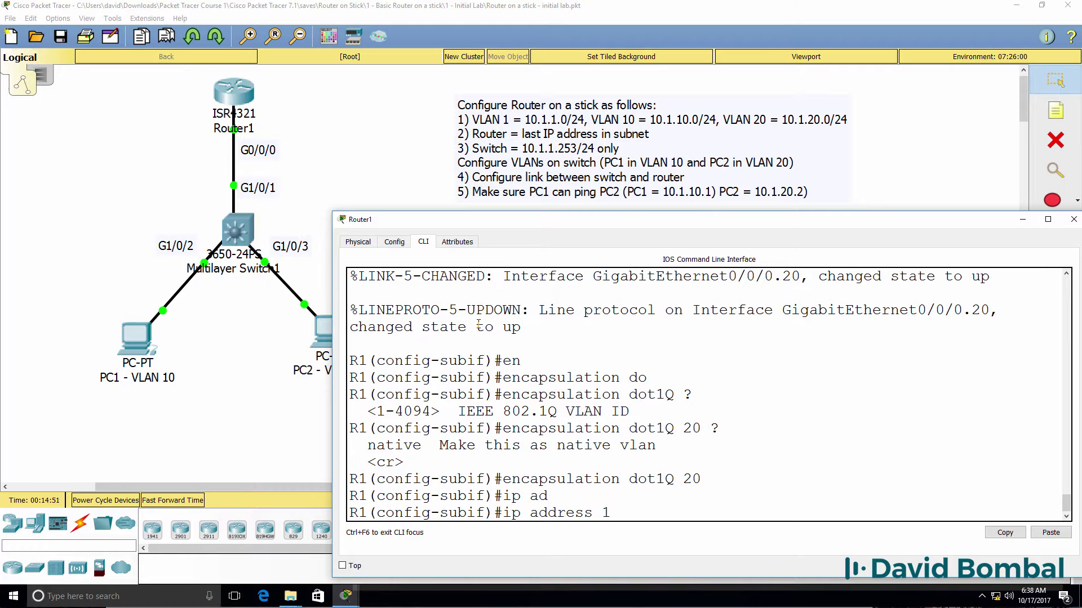
{"action": "type", "text": "0.1.20.254 255.255.255.0"}
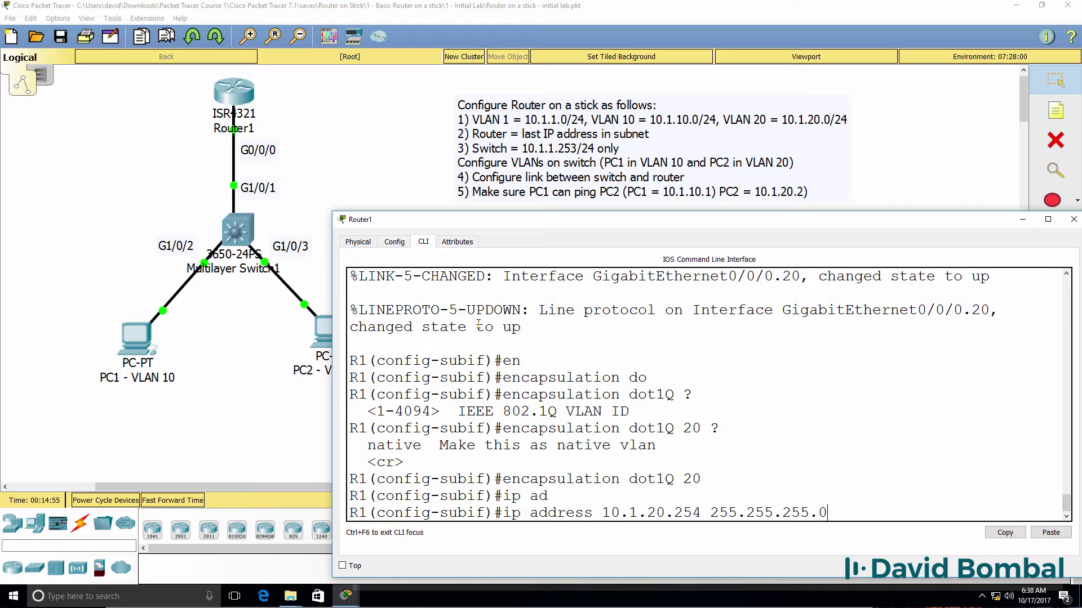
{"action": "key", "text": "Return"}
{"action": "type", "text": "end"}
{"action": "key", "text": "Return"}
- Verify in sh run the g0/0/0 block and the native 1, VLAN 10 and VLAN 20 subinterfaces
{"action": "key", "text": "Return"}
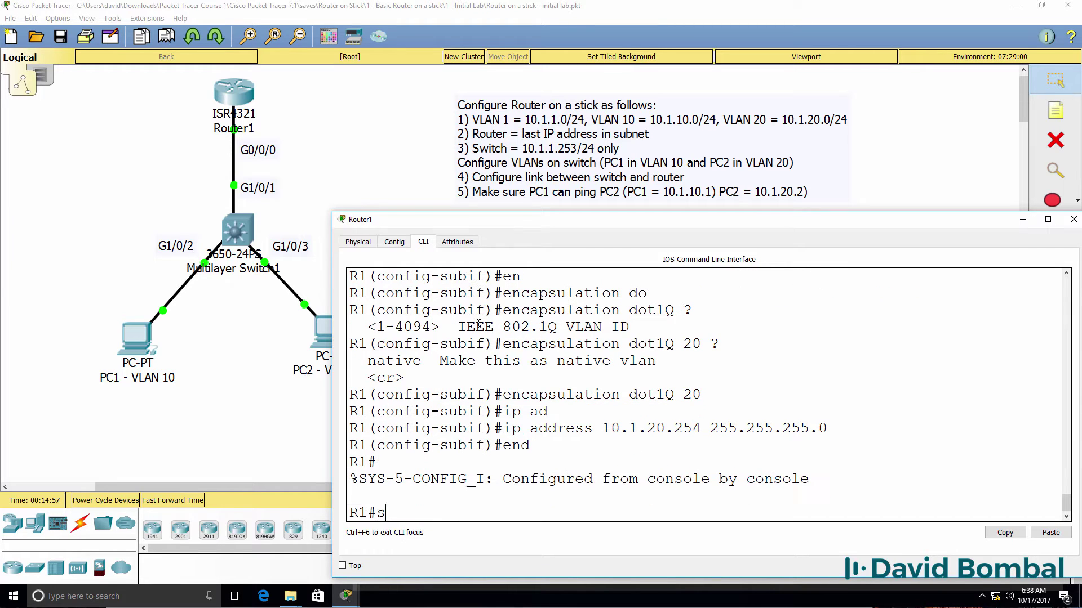
{"action": "type", "text": "sh run"}
{"action": "key", "text": "Return"}
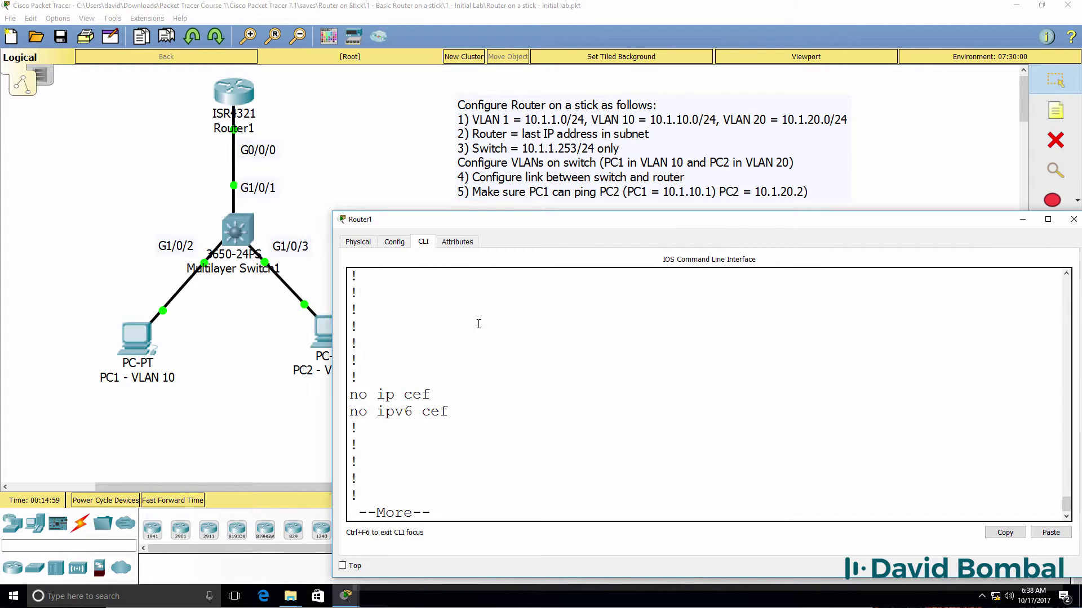
{"action": "key", "text": "Return"}
{"action": "key", "text": "Return"}
{"action": "key", "text": "Return"}
{"action": "key", "text": "Return"}
{"action": "key", "text": "Return"}
{"action": "key", "text": "Return"}
{"action": "key", "text": "Return"}
{"action": "key", "text": "Return"}
{"action": "key", "text": "Return"}
{"action": "key", "text": "Return"}
{"action": "key", "text": "Return"}
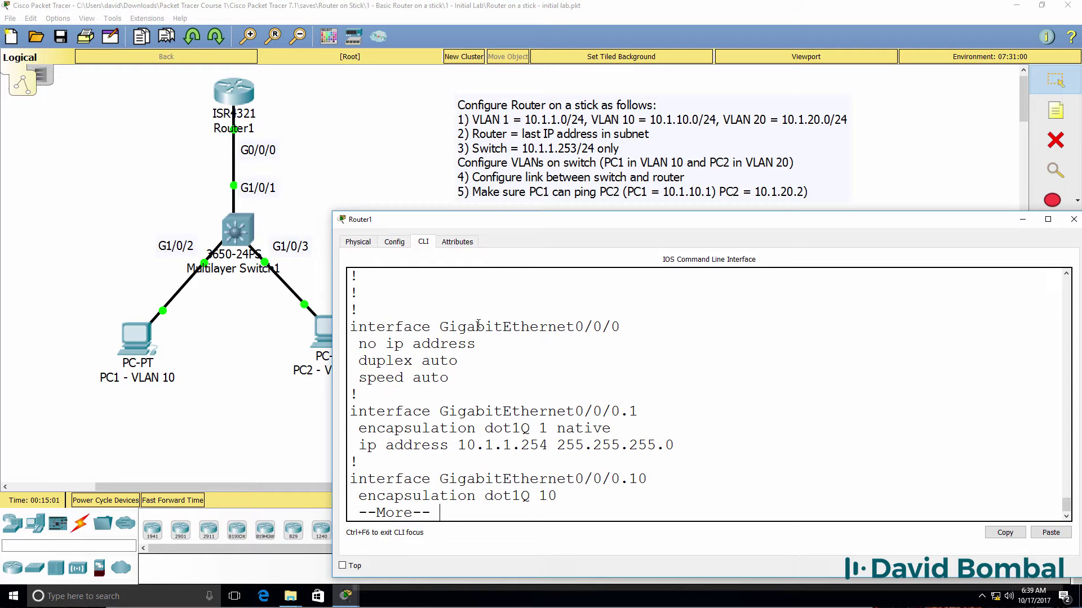
{"action": "left_click_drag", "start_coordinate": [357, 396], "coordinate": [350, 325]}
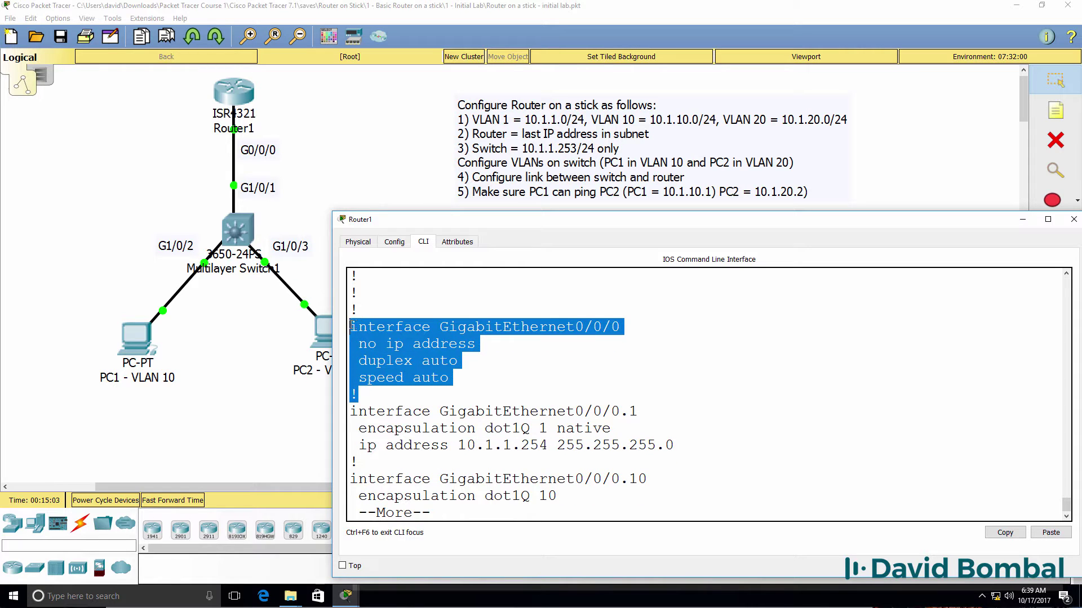
{"action": "left_click_drag", "start_coordinate": [674, 445], "coordinate": [325, 403]}
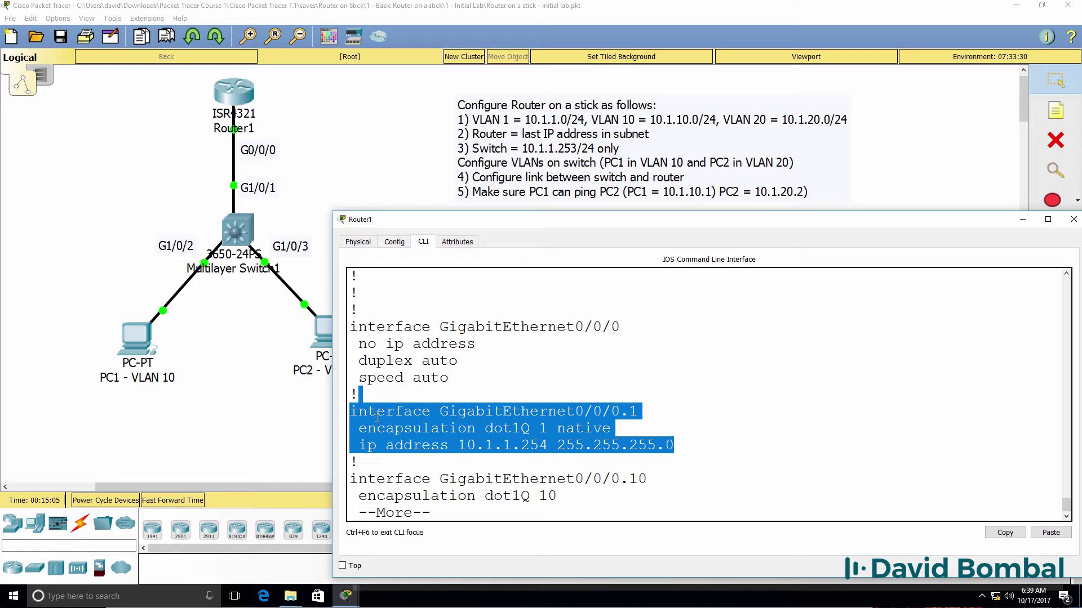
{"action": "key", "text": "Return"}
{"action": "key", "text": "Return"}
{"action": "key", "text": "Return"}
{"action": "key", "text": "Return"}
{"action": "key", "text": "Return"}
{"action": "key", "text": "Return"}
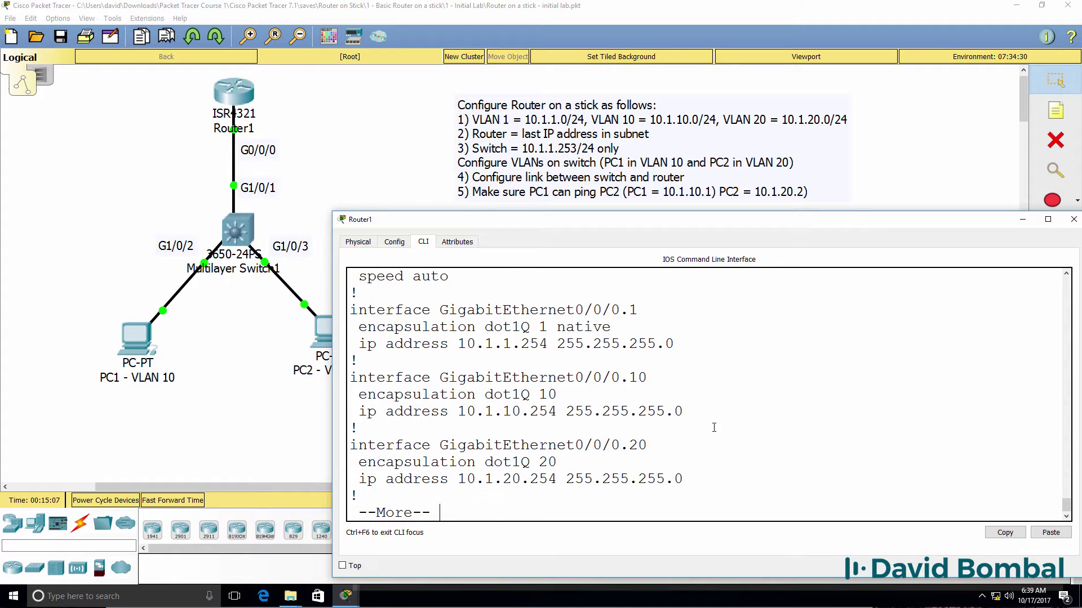
{"action": "left_click_drag", "start_coordinate": [684, 413], "coordinate": [249, 353]}
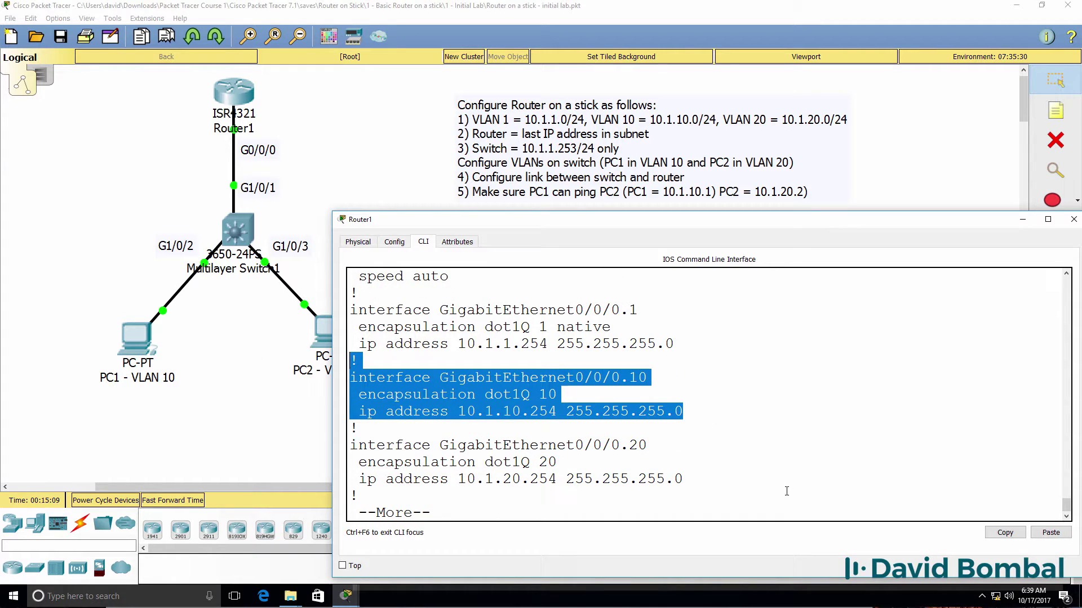
{"action": "left_click_drag", "start_coordinate": [683, 479], "coordinate": [293, 442]}
{"action": "key", "text": "Return"}
{"action": "key", "text": "Return"}
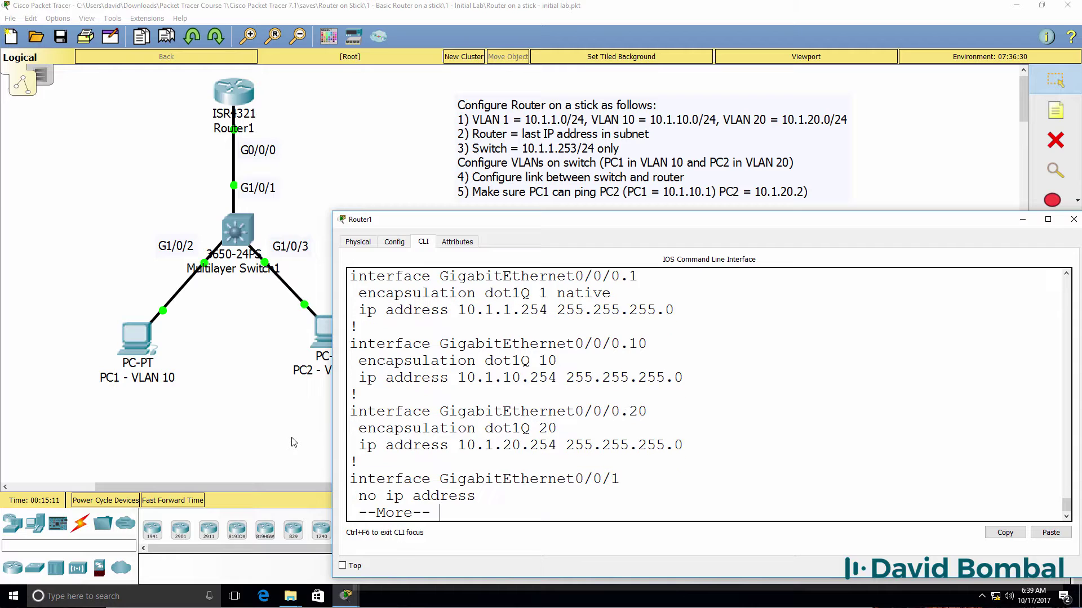
{"action": "key", "text": "q"}
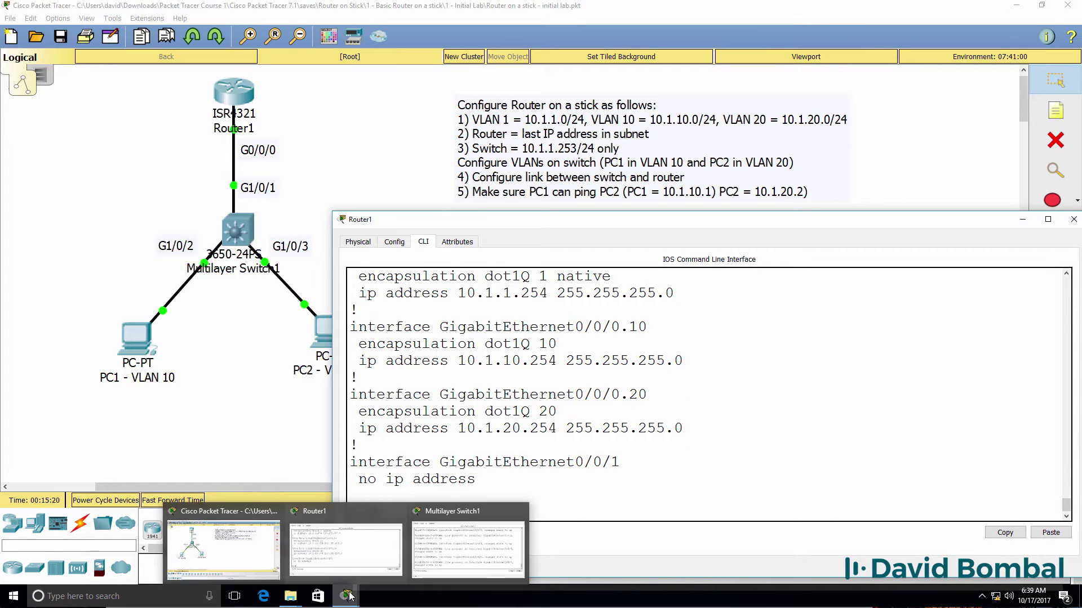
- On Multilayer Switch1, list the interface summary showing Vlan1 unassigned and down
{"action": "left_click", "coordinate": [482, 555]}
{"action": "key", "text": "Return"}
{"action": "type", "text": "en"}
{"action": "key", "text": "Return"}
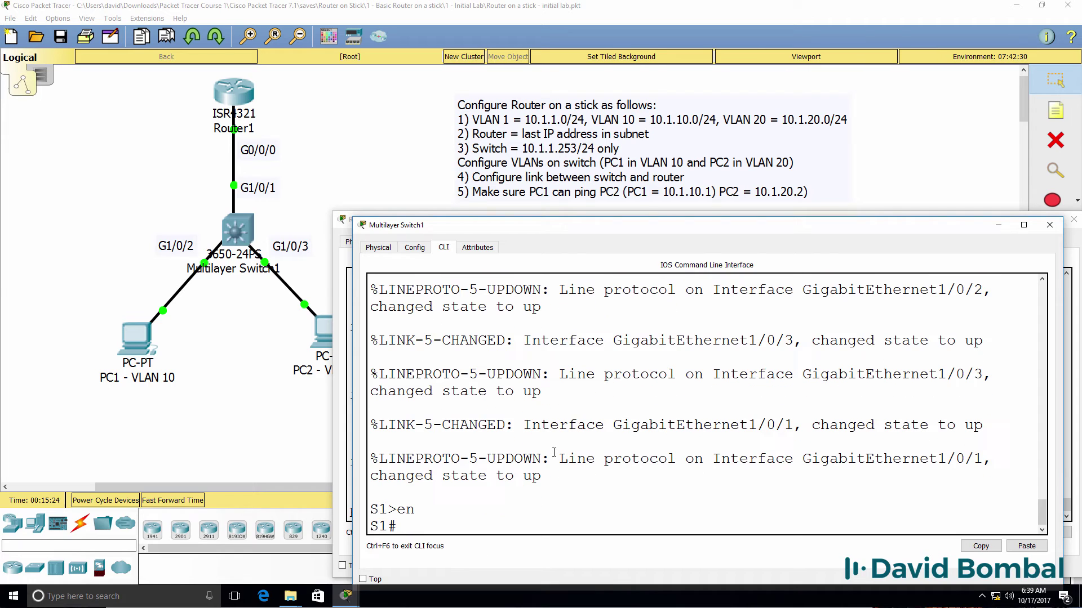
{"action": "type", "text": "sh ip int brie"}
{"action": "key", "text": "Return"}
{"action": "key", "text": "space"}
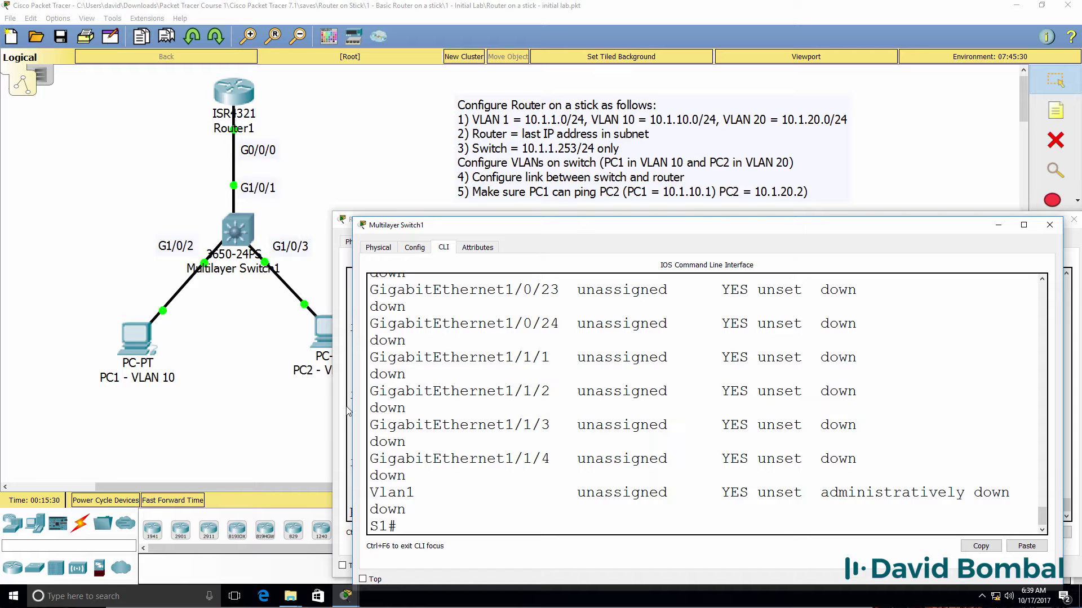
{"action": "left_click_drag", "start_coordinate": [354, 409], "coordinate": [267, 401]}
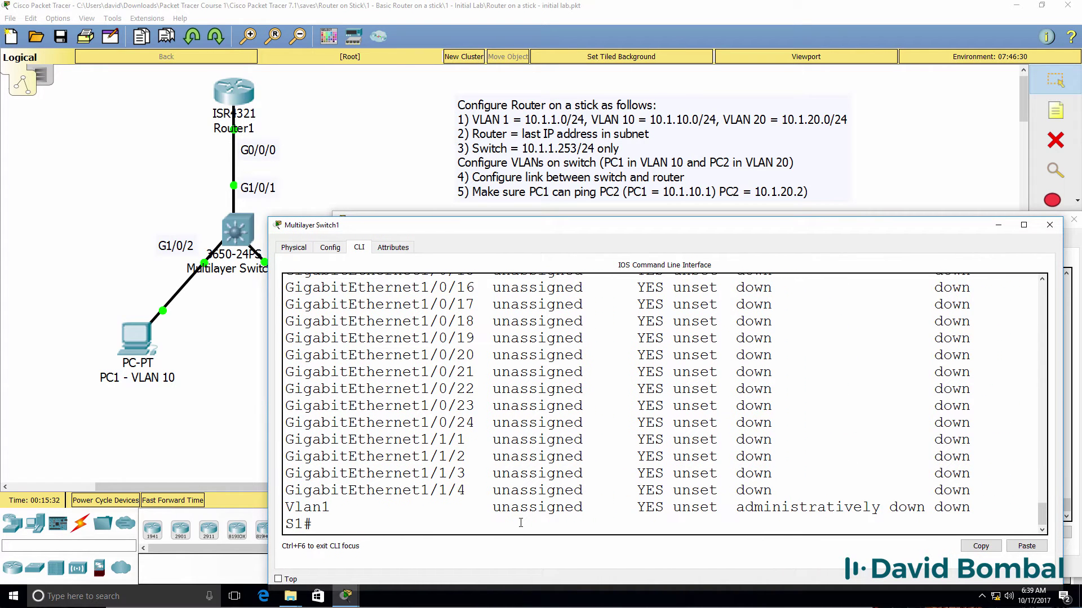
{"action": "left_click_drag", "start_coordinate": [494, 508], "coordinate": [930, 524]}
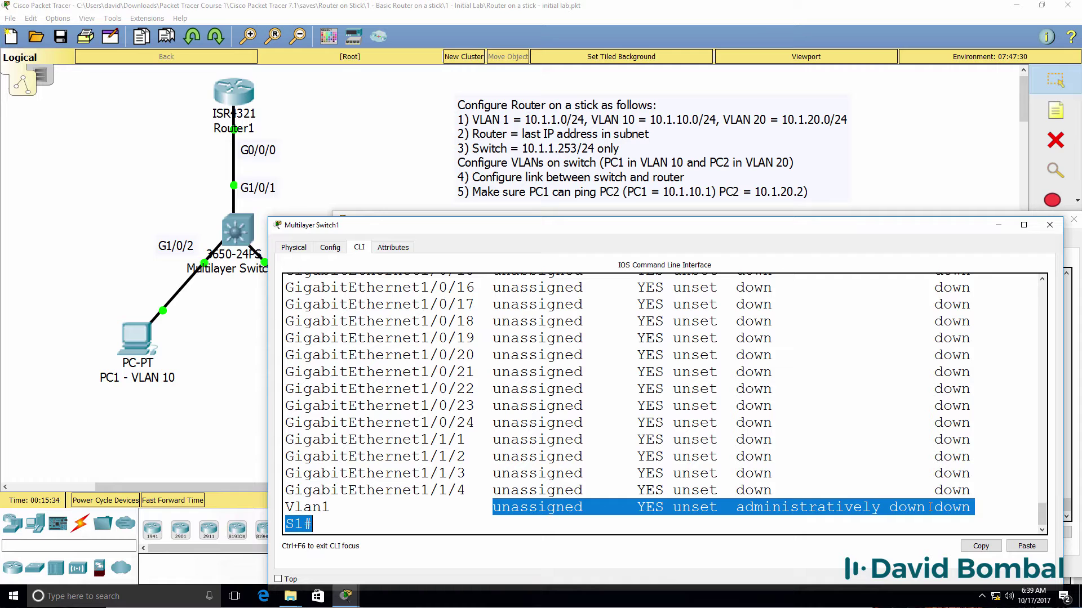
- Bring the switch's Vlan1 interface up with no shutdown
{"action": "type", "text": "conf t"}
{"action": "key", "text": "Return"}
{"action": "type", "text": "ig"}
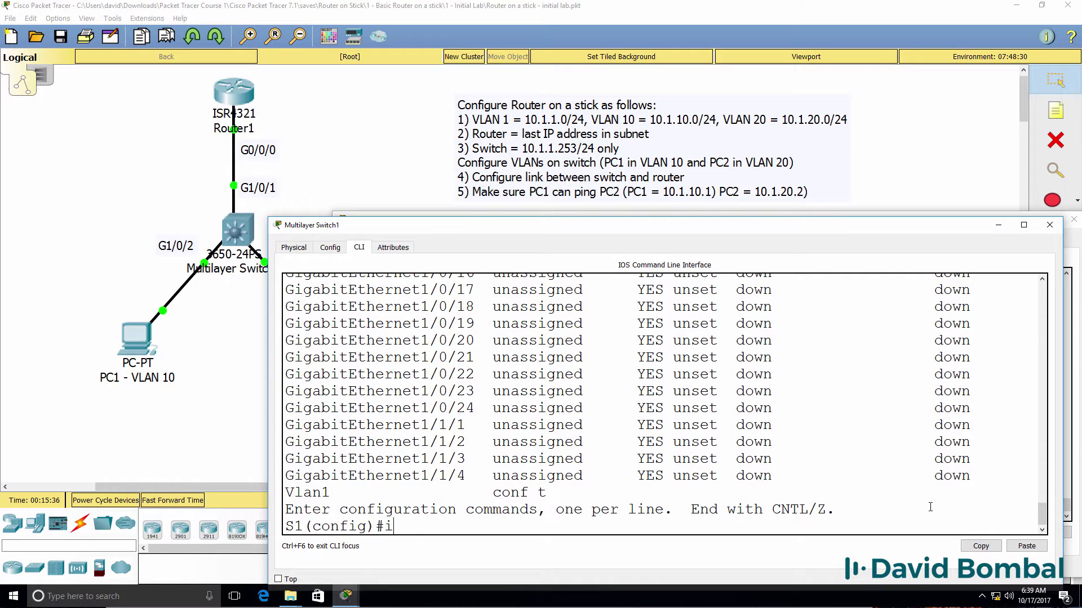
{"action": "type", "text": "nt vlan 1"}
{"action": "key", "text": "Return"}
{"action": "type", "text": "no shut"}
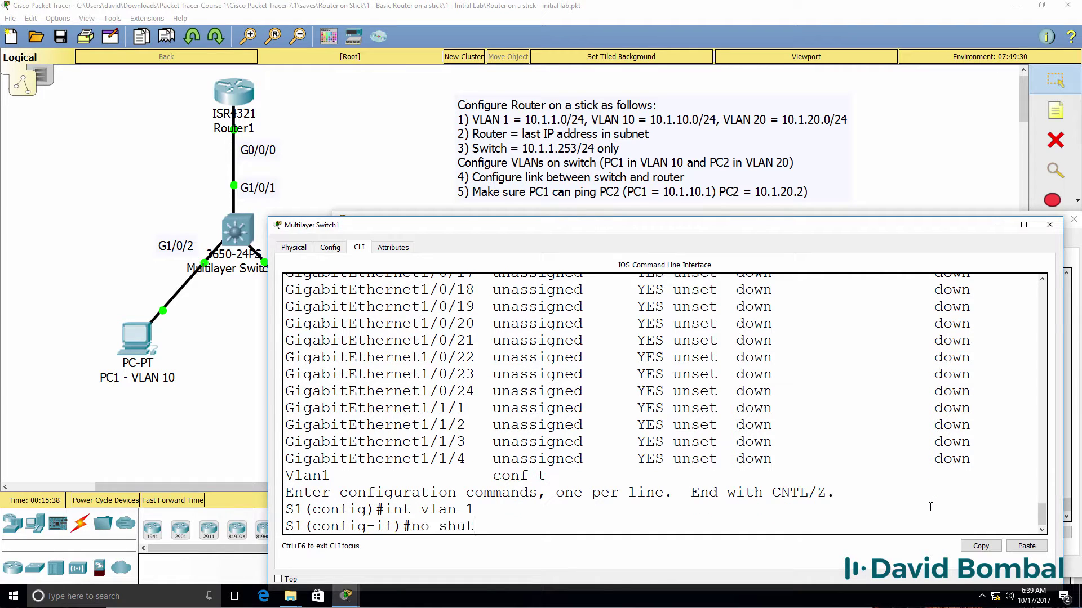
{"action": "key", "text": "Return"}
{"action": "key", "text": "Return"}
- Assign 10.1.1.253 255.255.255.0 to Vlan1 and leave configuration mode
{"action": "type", "text": "ip add"}
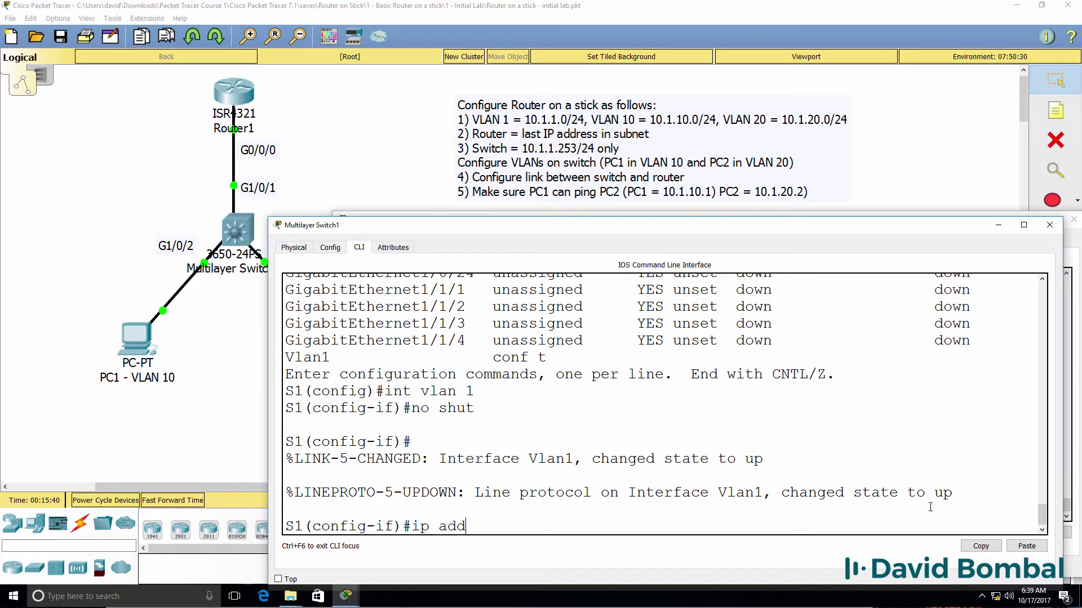
{"action": "key", "text": "Tab"}
{"action": "type", "text": "10.1.1.254"}
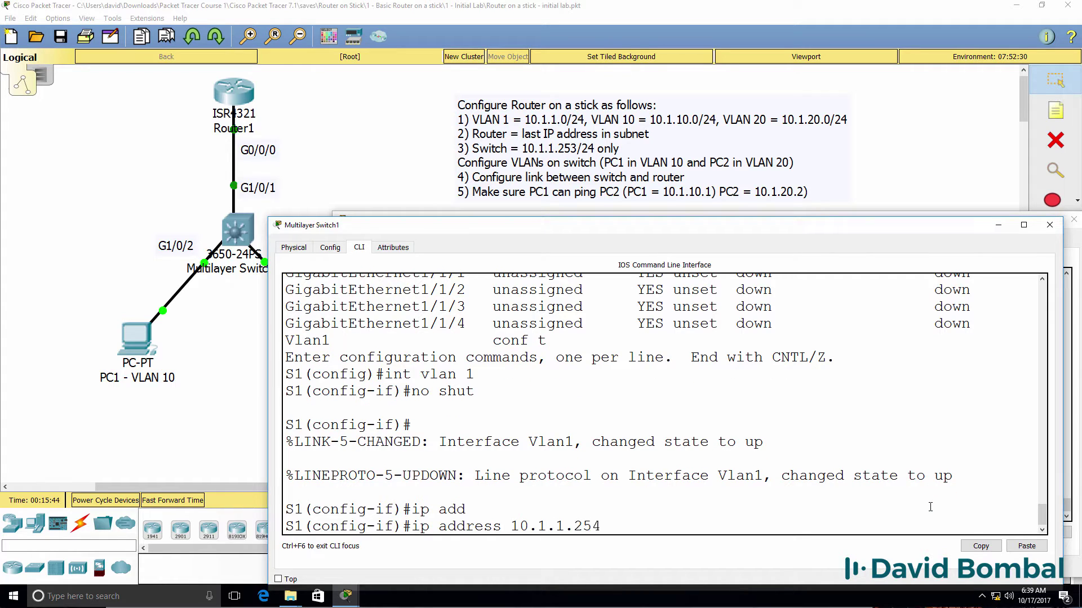
{"action": "key", "text": "BackSpace"}
{"action": "type", "text": "3 255.255.255.0"}
{"action": "key", "text": "Return"}
{"action": "type", "text": "end"}
{"action": "key", "text": "Return"}
- Recheck the switch interface summary and ping the router at 10.1.1.254
{"action": "key", "text": "Return"}
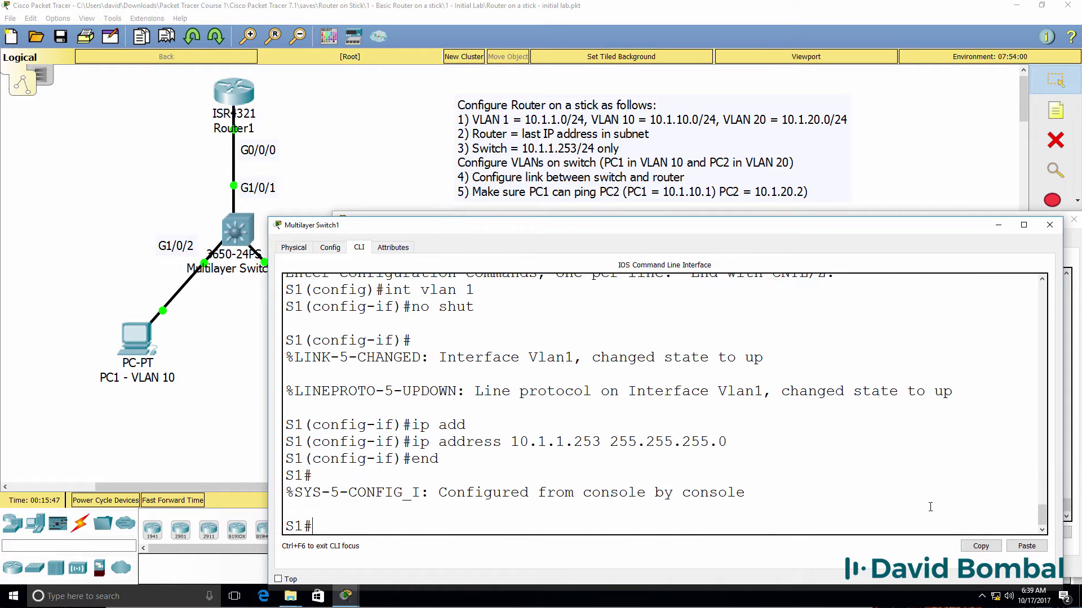
{"action": "type", "text": "sh ip int brief"}
{"action": "key", "text": "Return"}
{"action": "key", "text": "space"}
{"action": "type", "text": "p"}
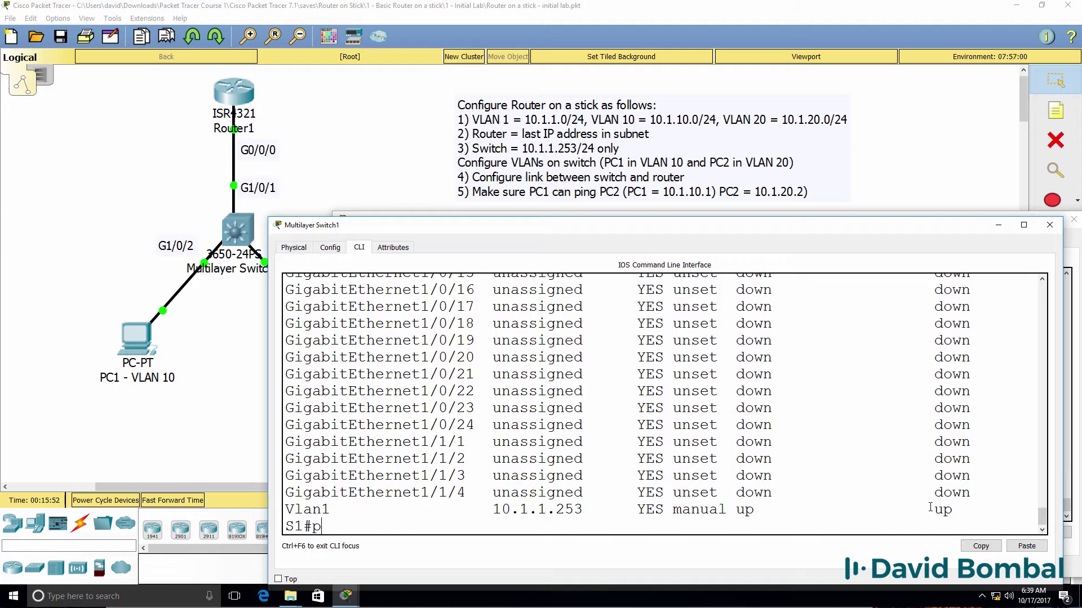
{"action": "type", "text": "ing 10.1.1.254"}
{"action": "key", "text": "Return"}
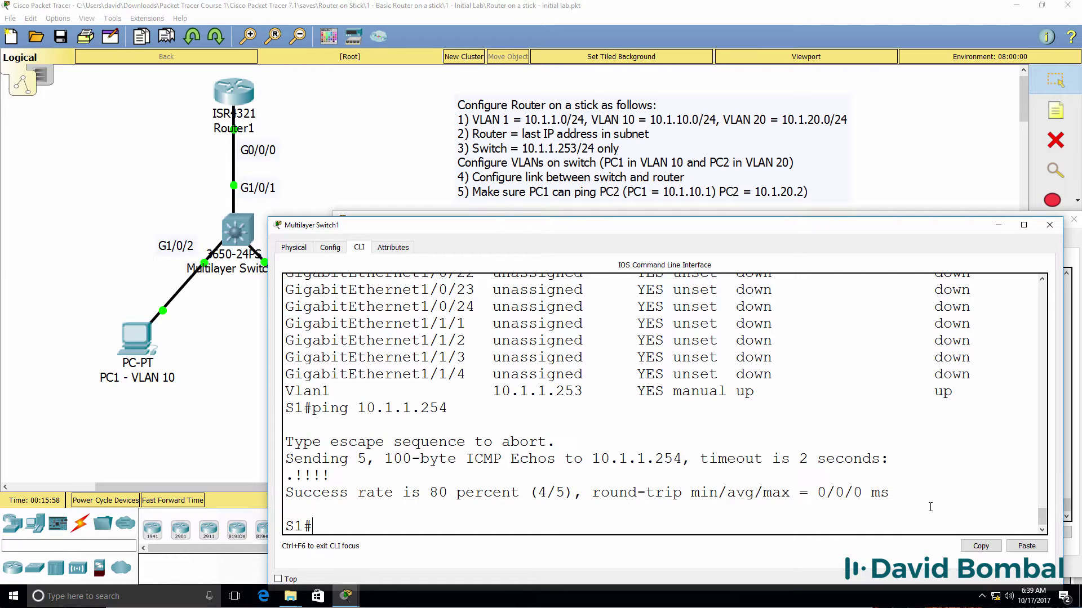
- List the switch's running configuration and highlight the bare GigabitEthernet1/0/1 entry
{"action": "key", "text": "Return"}
{"action": "key", "text": "Return"}
{"action": "type", "text": "sh run"}
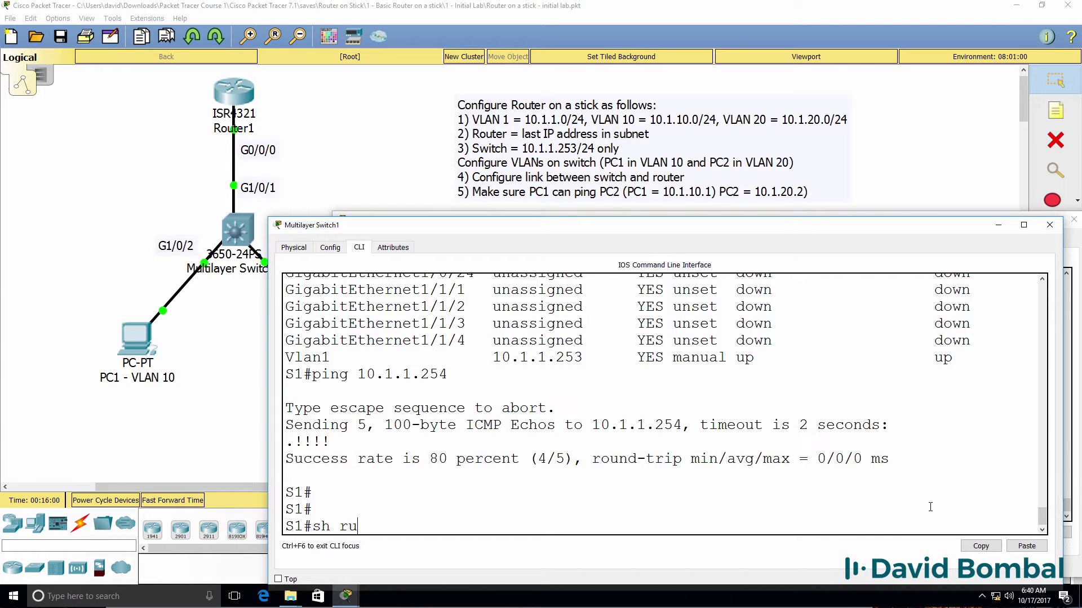
{"action": "key", "text": "Return"}
{"action": "key", "text": "Return"}
{"action": "key", "text": "Return"}
{"action": "key", "text": "Return"}
{"action": "key", "text": "Return"}
{"action": "key", "text": "Return"}
{"action": "key", "text": "Return"}
{"action": "key", "text": "Return"}
{"action": "key", "text": "Return"}
{"action": "key", "text": "Return"}
{"action": "key", "text": "Return"}
{"action": "key", "text": "Return"}
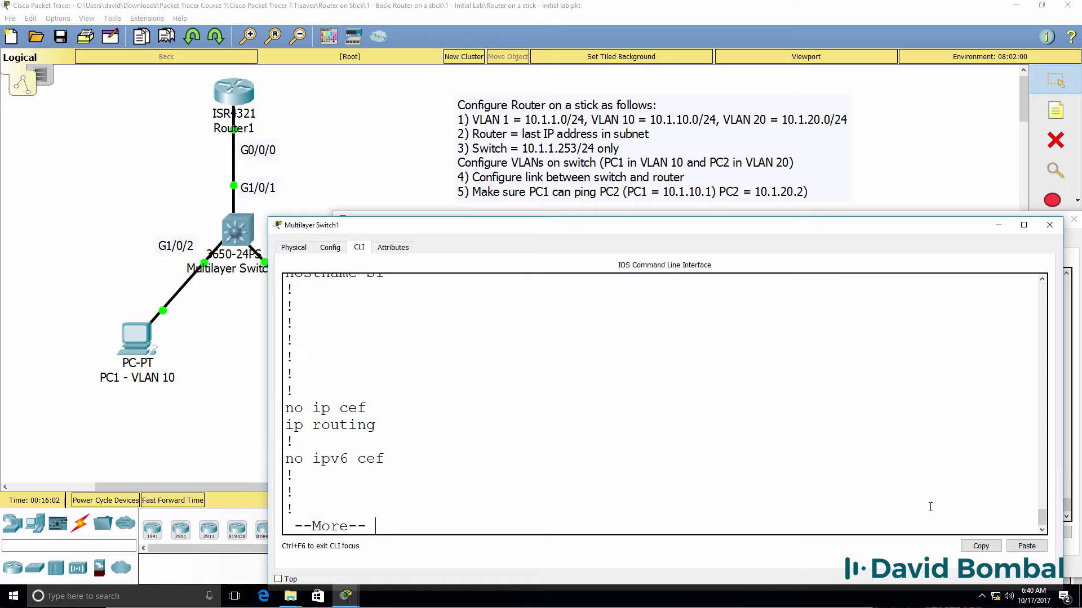
{"action": "key", "text": "Return"}
{"action": "key", "text": "Return"}
{"action": "key", "text": "Return"}
{"action": "key", "text": "Return"}
{"action": "key", "text": "Return"}
{"action": "key", "text": "Return"}
{"action": "key", "text": "Return"}
{"action": "key", "text": "Return"}
{"action": "key", "text": "Return"}
{"action": "key", "text": "Return"}
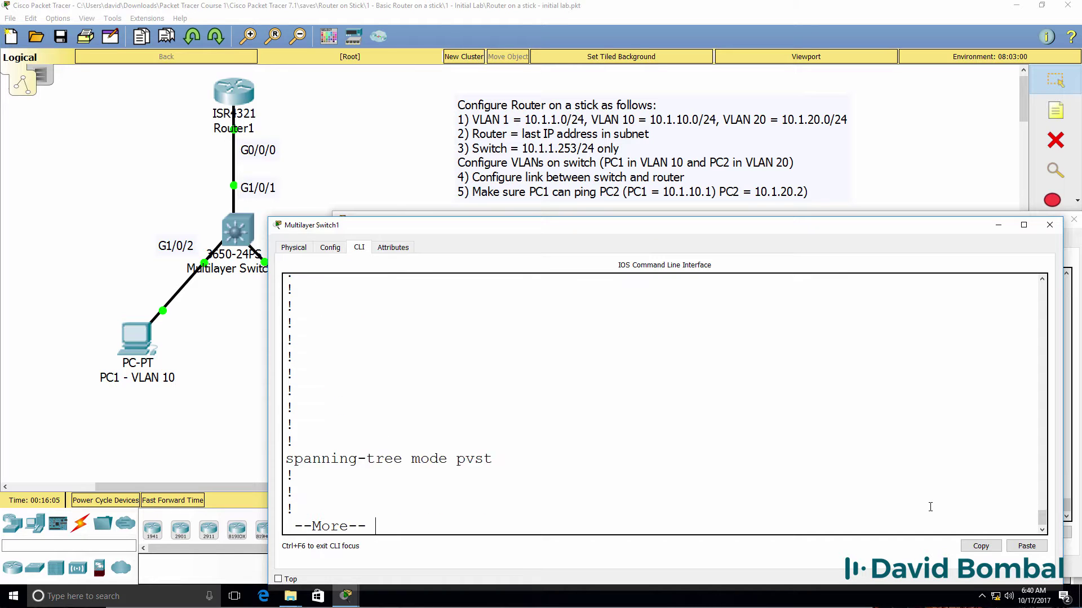
{"action": "key", "text": "Return"}
{"action": "key", "text": "Return"}
{"action": "key", "text": "Return"}
{"action": "key", "text": "q"}
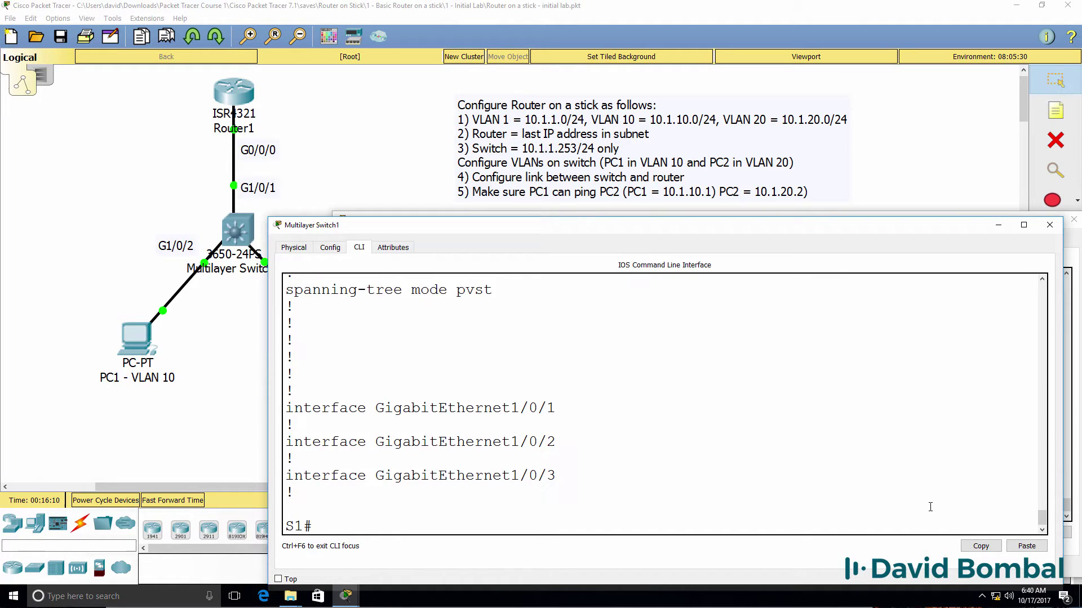
{"action": "left_click_drag", "start_coordinate": [625, 415], "coordinate": [226, 389]}
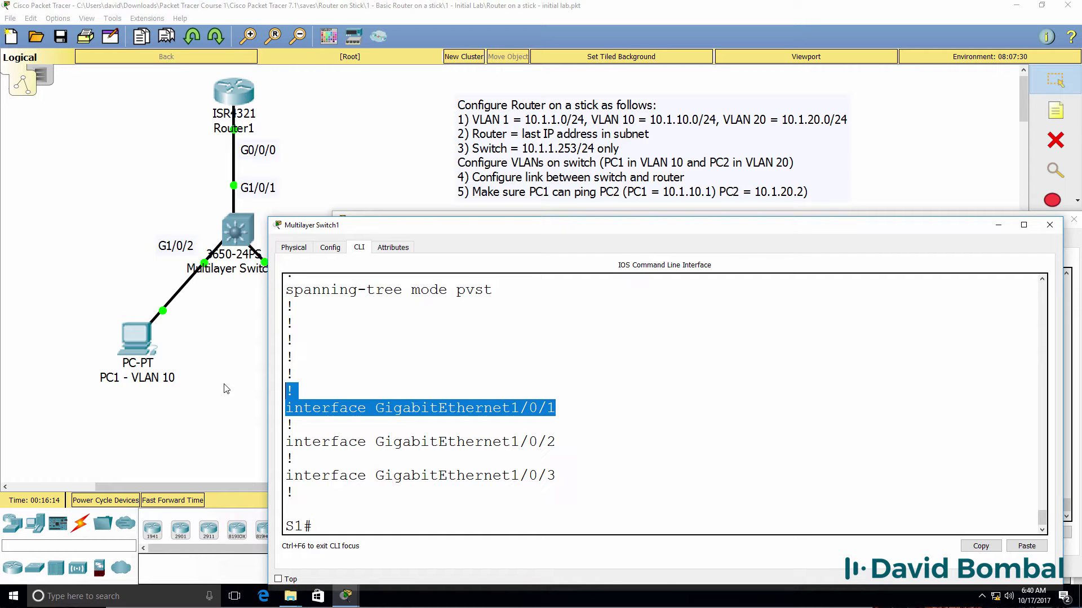
- Enter global configuration and select interface GigabitEthernet1/0/1
{"action": "type", "text": "conf t"}
{"action": "key", "text": "Return"}
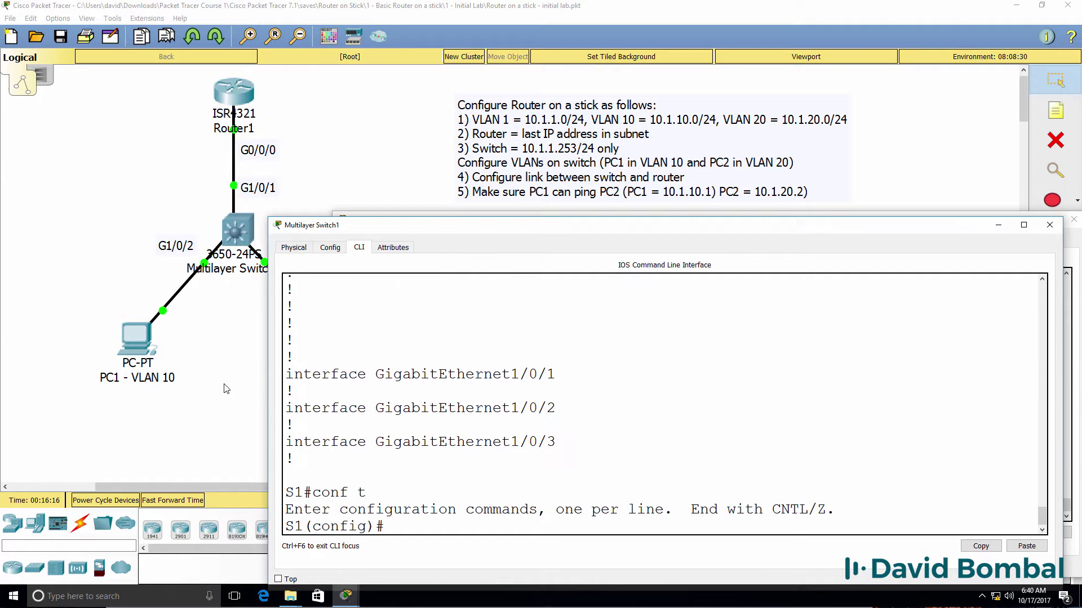
{"action": "type", "text": "int g1/0/1"}
{"action": "key", "text": "Return"}
- Attempt to set G1/0/1 to switchport mode trunk
{"action": "type", "text": "s"}
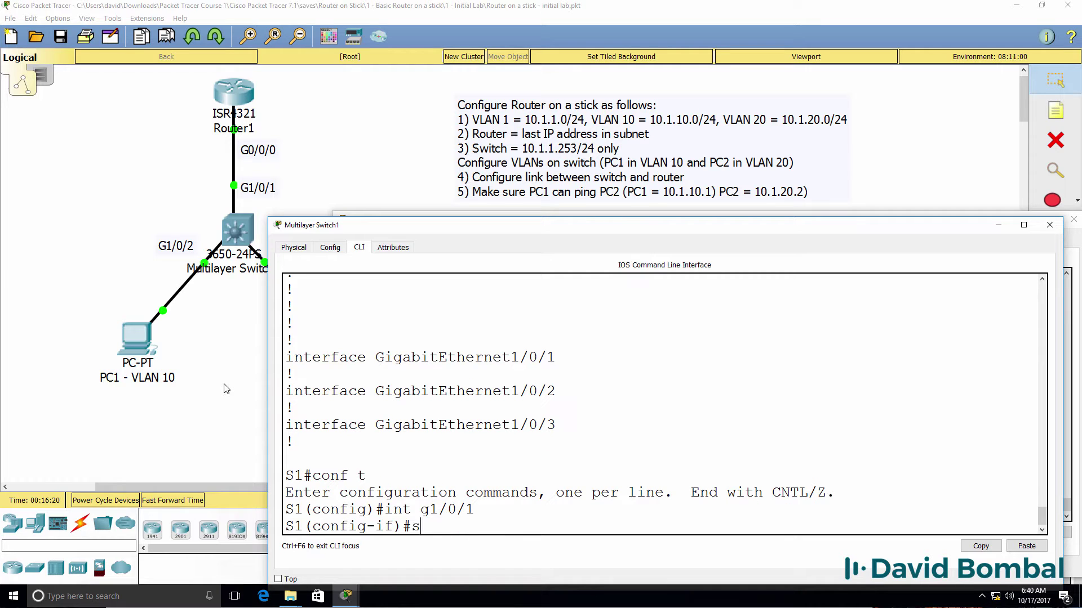
{"action": "type", "text": "w"}
{"action": "key", "text": "Tab"}
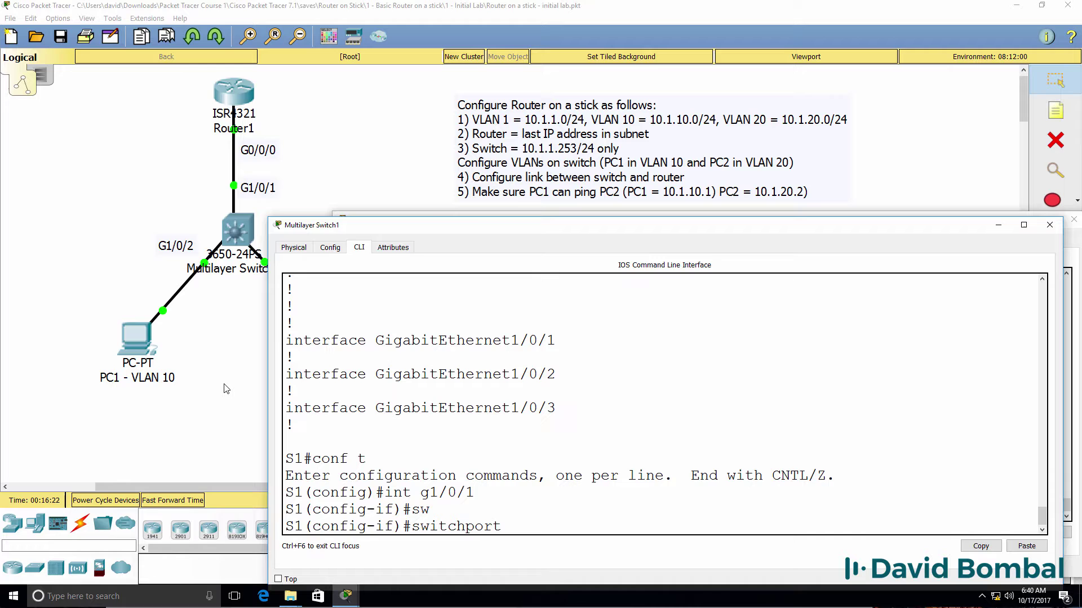
{"action": "type", "text": "mo"}
{"action": "key", "text": "Tab"}
{"action": "type", "text": "?tr"}
{"action": "key", "text": "Tab"}
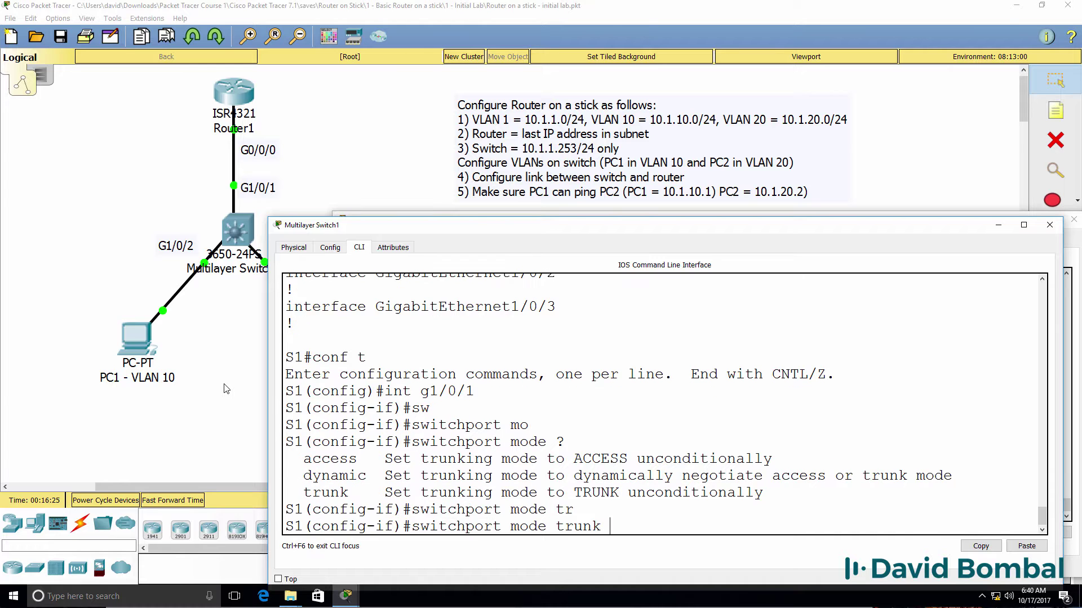
{"action": "key", "text": "Return"}
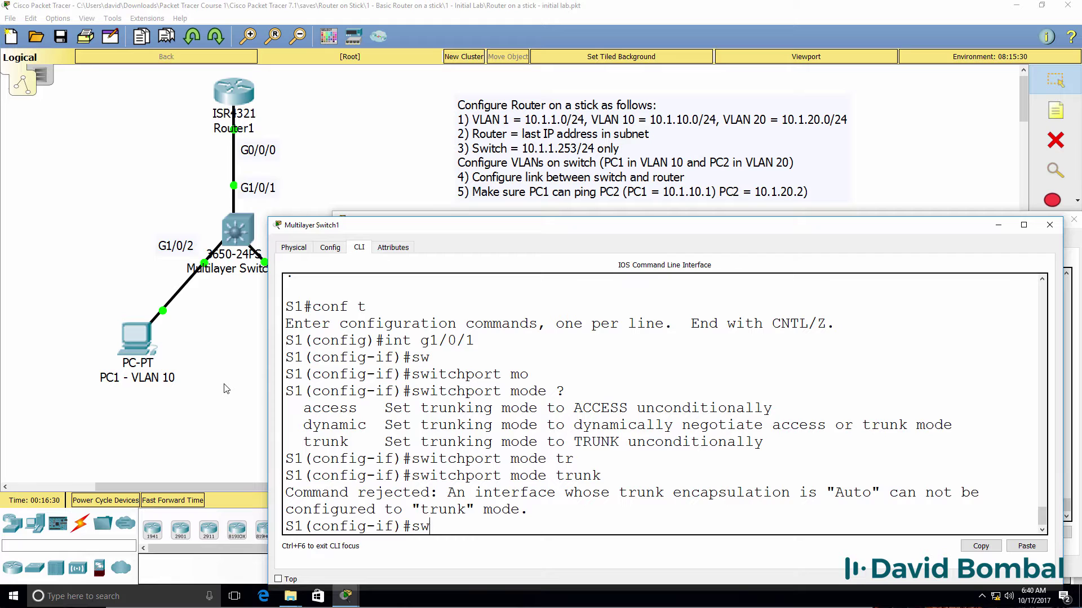
- Set dot1q trunk encapsulation on G1/0/1, then switchport mode trunk
{"action": "type", "text": "sw"}
{"action": "key", "text": "Tab"}
{"action": "type", "text": "tr"}
{"action": "key", "text": "Tab"}
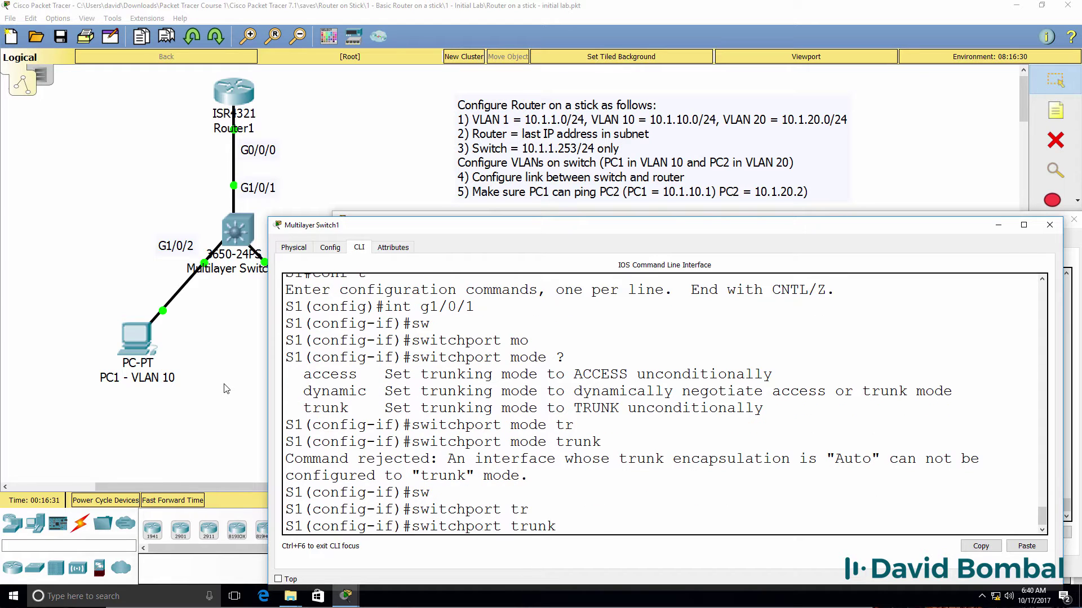
{"action": "type", "text": "en"}
{"action": "key", "text": "Tab"}
{"action": "type", "text": "?do"}
{"action": "key", "text": "Tab"}
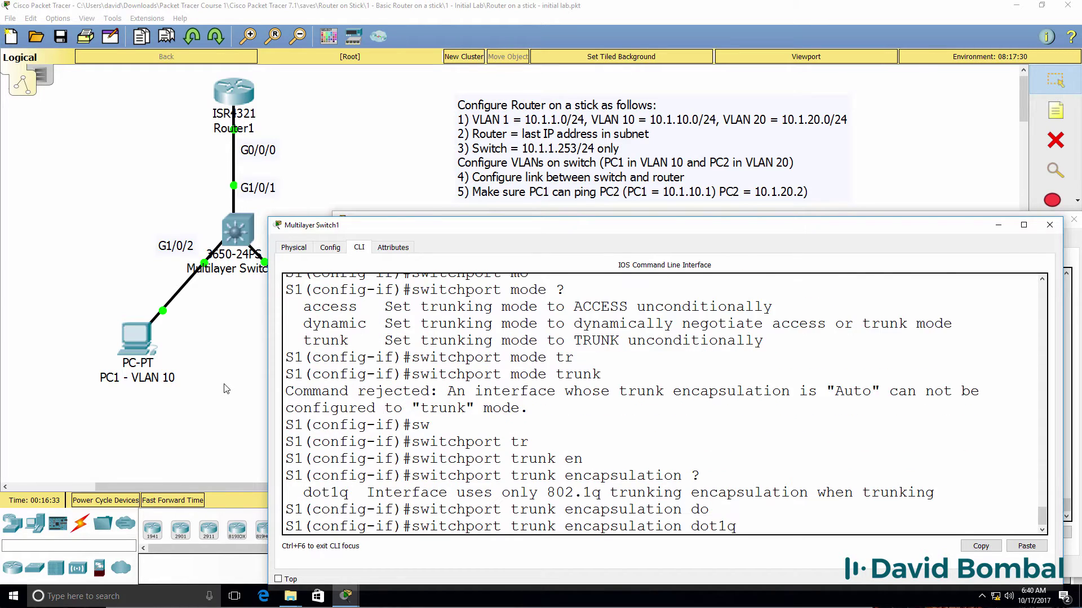
{"action": "type", "text": "?"}
{"action": "key", "text": "Return"}
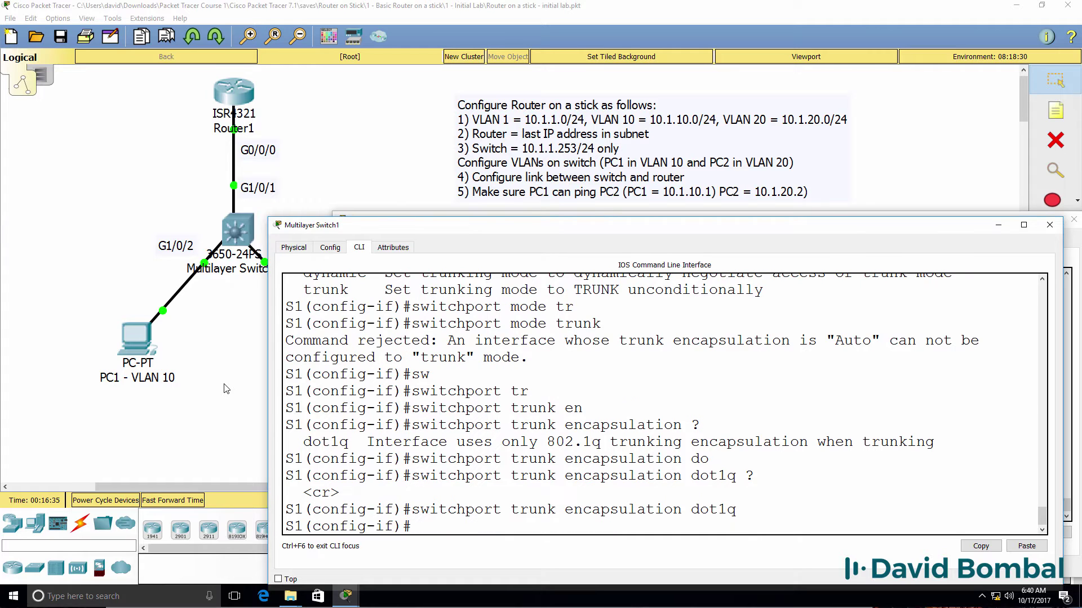
{"action": "type", "text": "switchport mode trunk"}
{"action": "key", "text": "Return"}
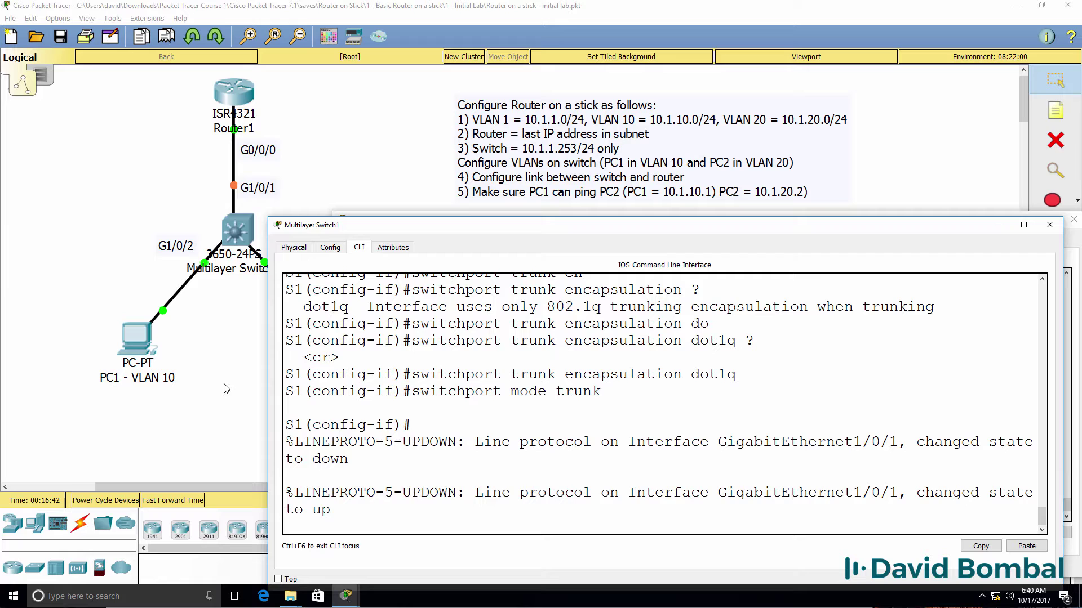
- Highlight the new switchport commands and link down/up messages, then exit configuration mode
{"action": "left_click_drag", "start_coordinate": [609, 391], "coordinate": [410, 375]}
{"action": "left_click_drag", "start_coordinate": [286, 425], "coordinate": [338, 510]}
{"action": "key", "text": "Return"}
{"action": "type", "text": "end"}
{"action": "key", "text": "Return"}
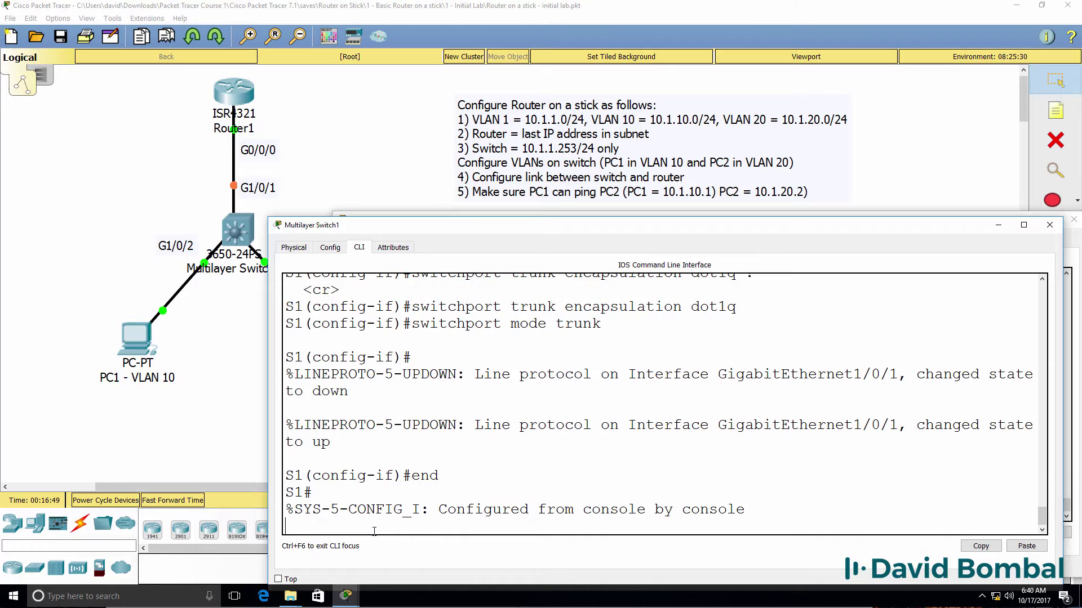
- Show the running configuration and highlight G1/0/1's trunk settings
{"action": "type", "text": "sh run"}
{"action": "key", "text": "Return"}
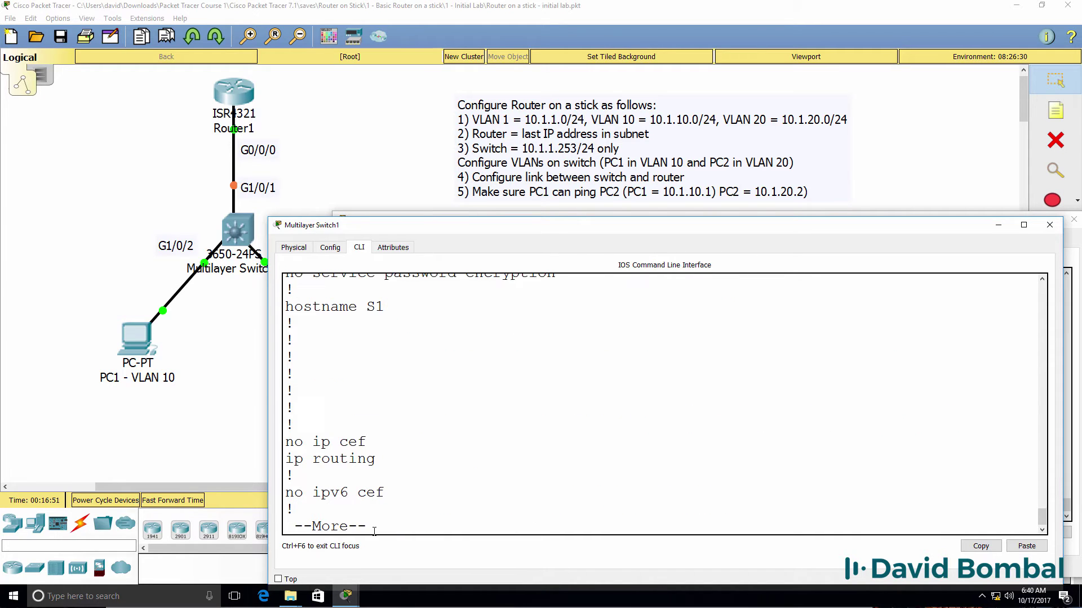
{"action": "key", "text": "Return"}
{"action": "key", "text": "space"}
{"action": "left_click_drag", "start_coordinate": [491, 458], "coordinate": [287, 439]}
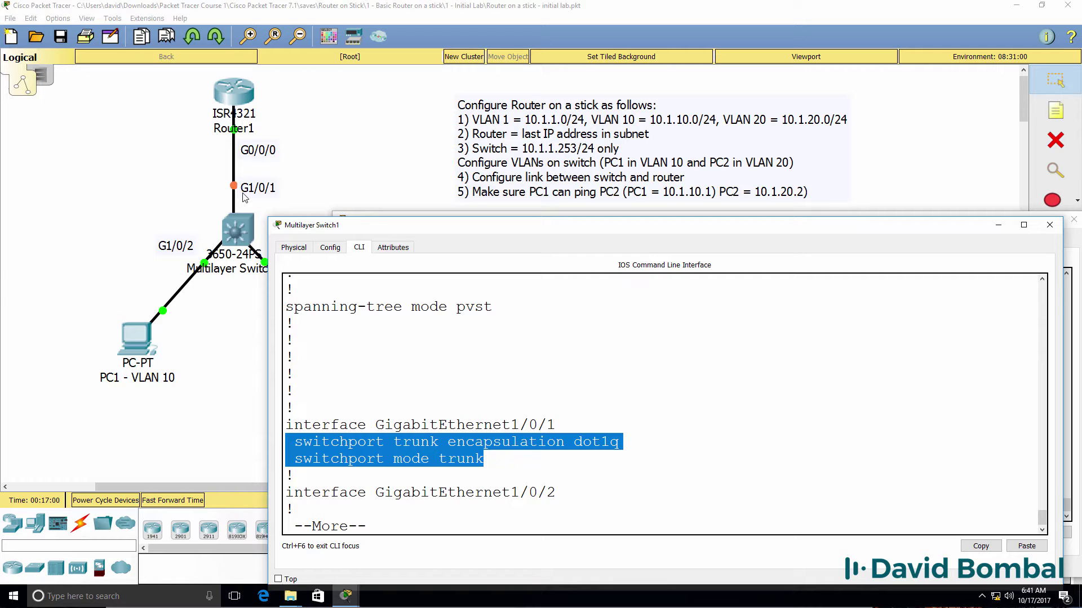
- Ping 10.1.1.254 twice, highlighting the partial first result and the 5/5 second result
{"action": "type", "text": "qping 10"}
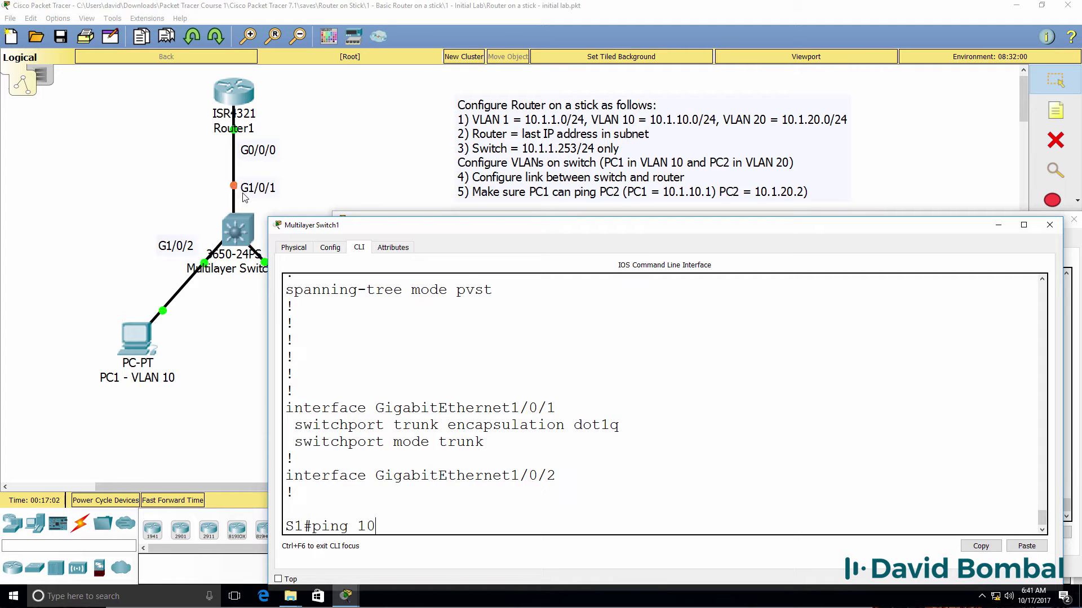
{"action": "type", "text": ".1.1.254"}
{"action": "key", "text": "Return"}
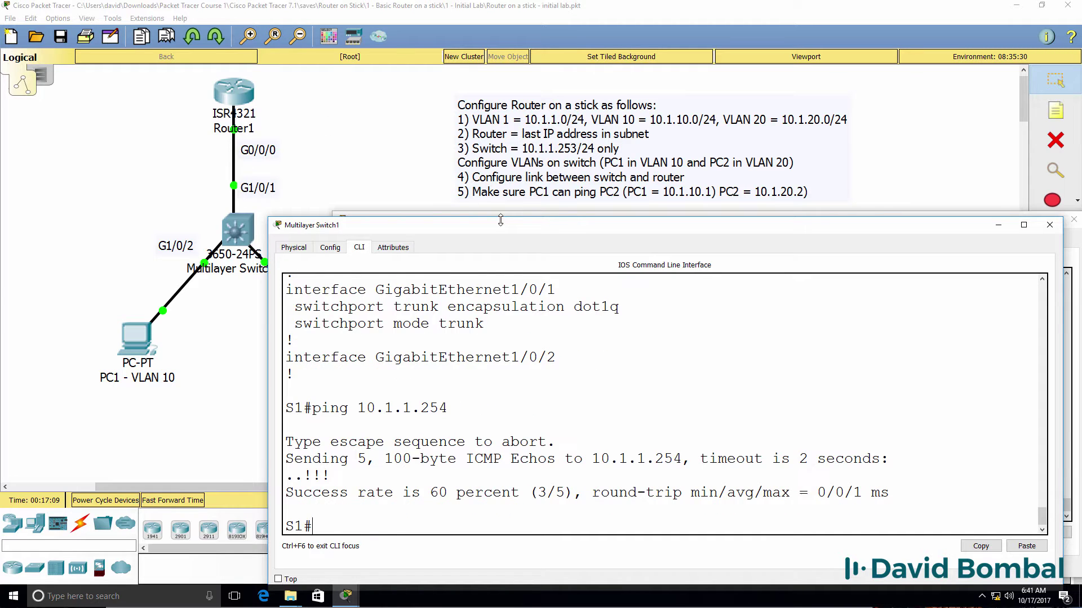
{"action": "key", "text": "Up"}
{"action": "key", "text": "Return"}
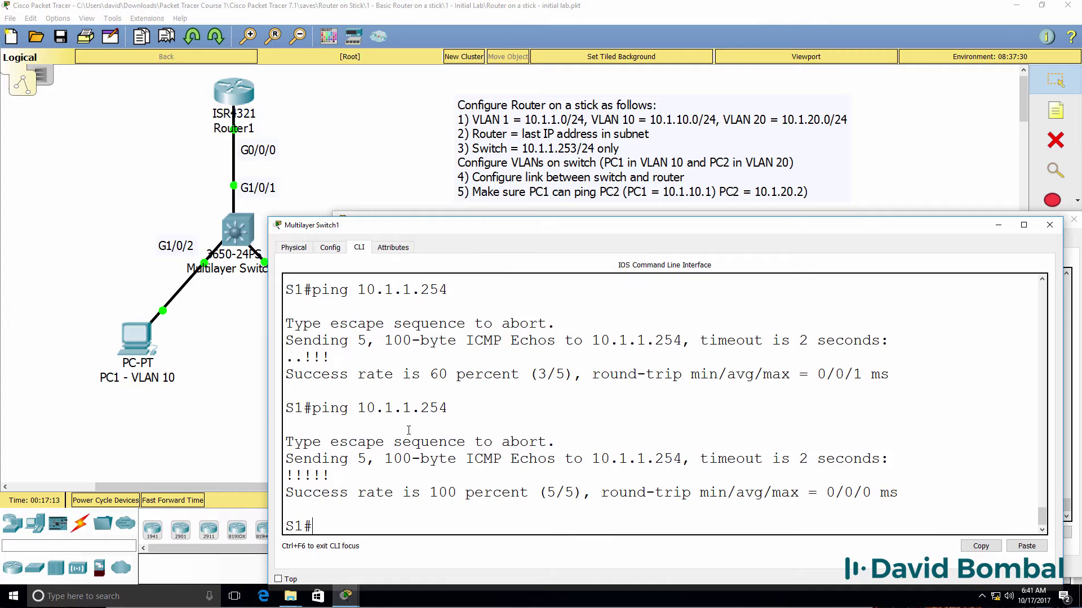
{"action": "left_click_drag", "start_coordinate": [337, 361], "coordinate": [281, 353]}
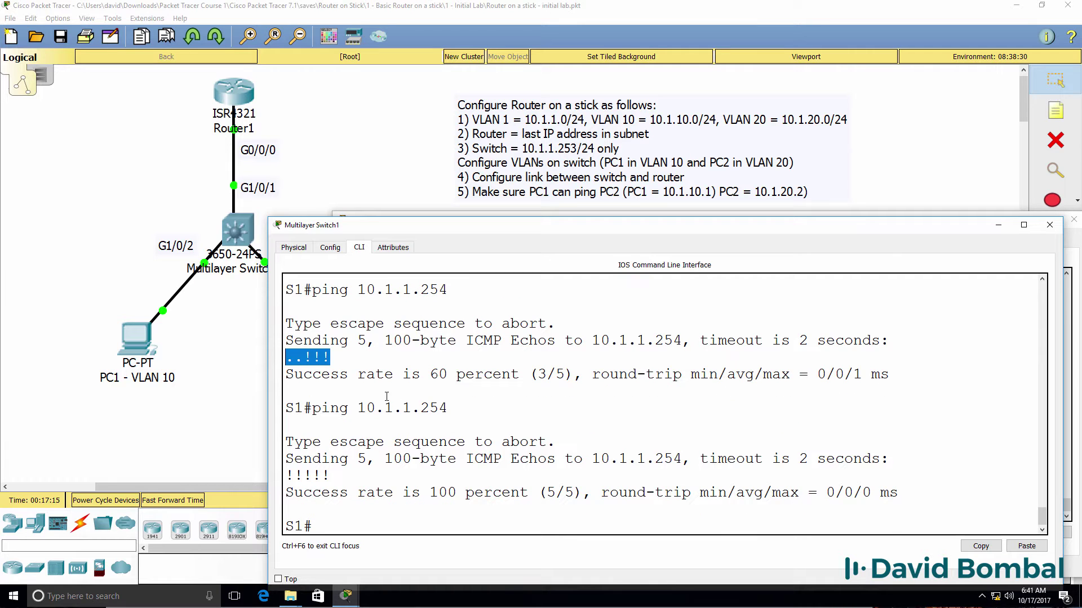
{"action": "left_click_drag", "start_coordinate": [332, 478], "coordinate": [285, 457]}
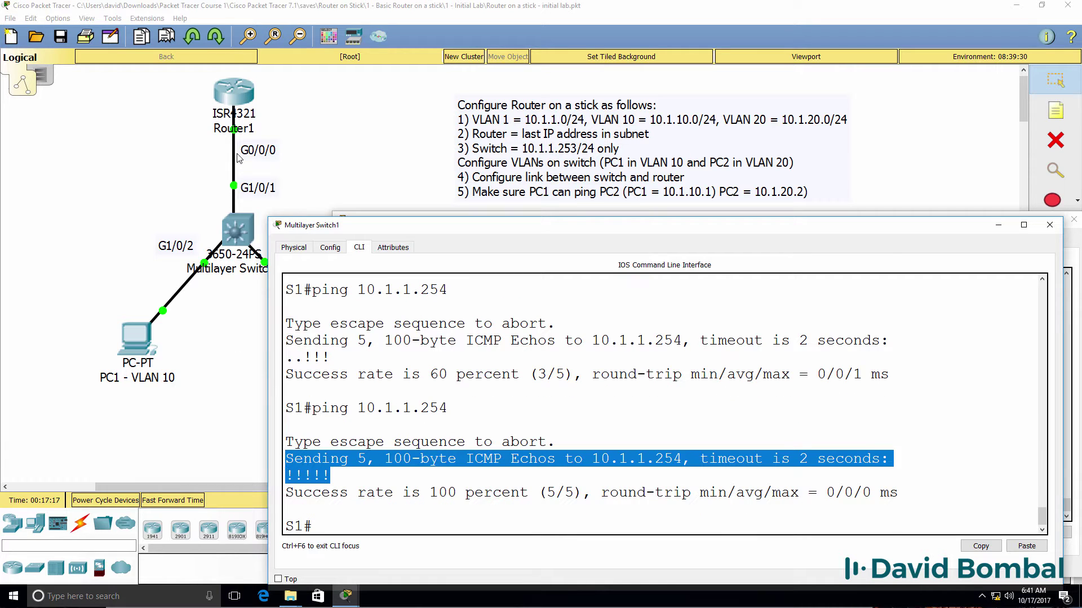
{"action": "left_click", "coordinate": [495, 379]}
{"action": "key", "text": "Return"}
{"action": "key", "text": "Return"}
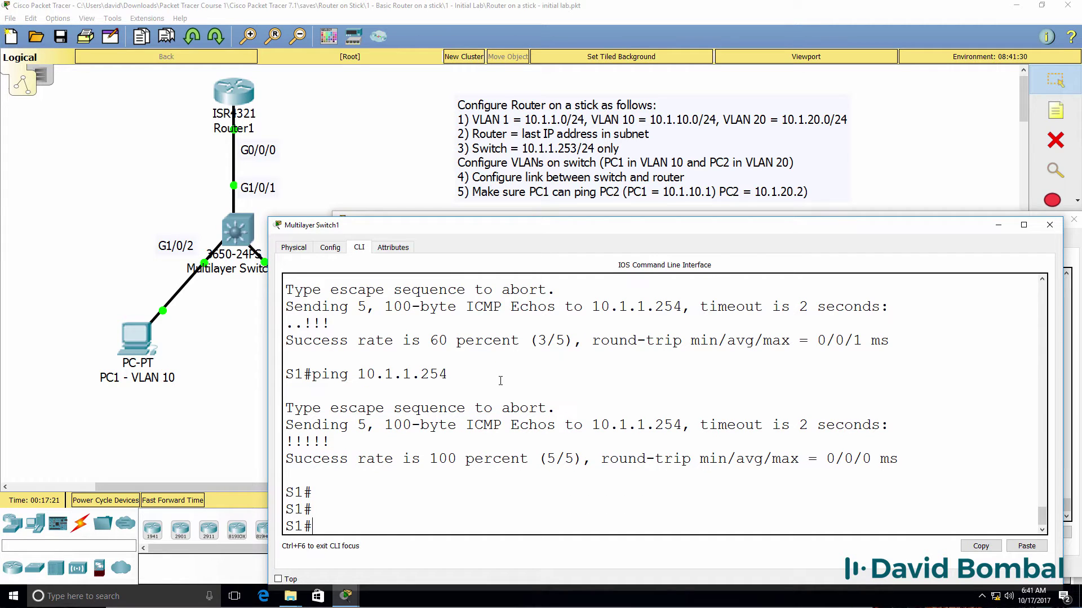
- Create VLAN 10 and VLAN 20 on the switch and return to privileged mode
{"action": "type", "text": "conf t"}
{"action": "key", "text": "Return"}
{"action": "type", "text": "vlan 10"}
{"action": "key", "text": "Return"}
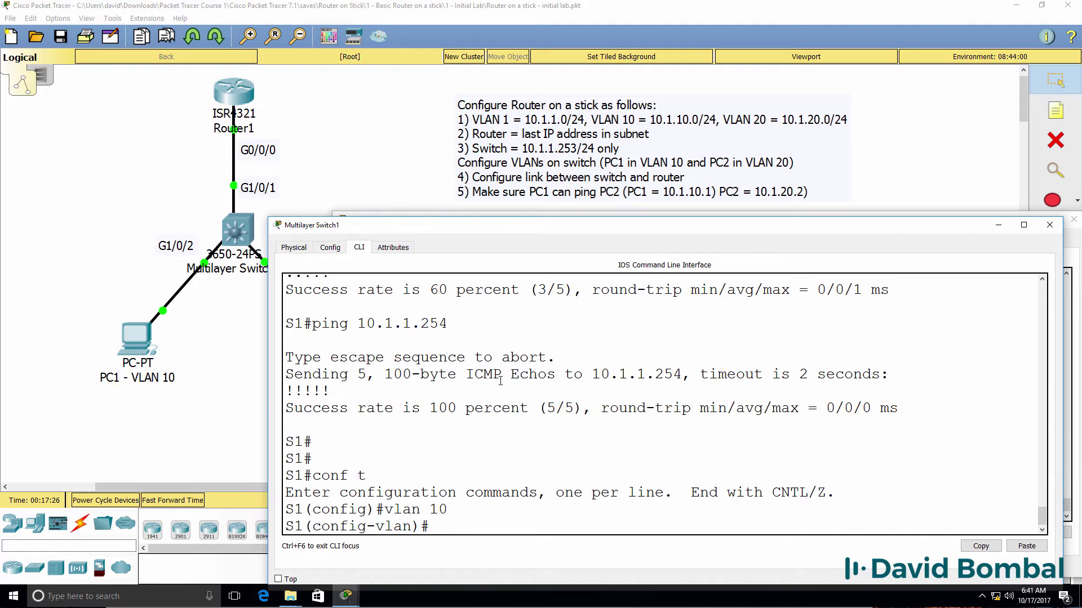
{"action": "type", "text": "exit"}
{"action": "key", "text": "Return"}
{"action": "type", "text": "vlan 20"}
{"action": "key", "text": "Return"}
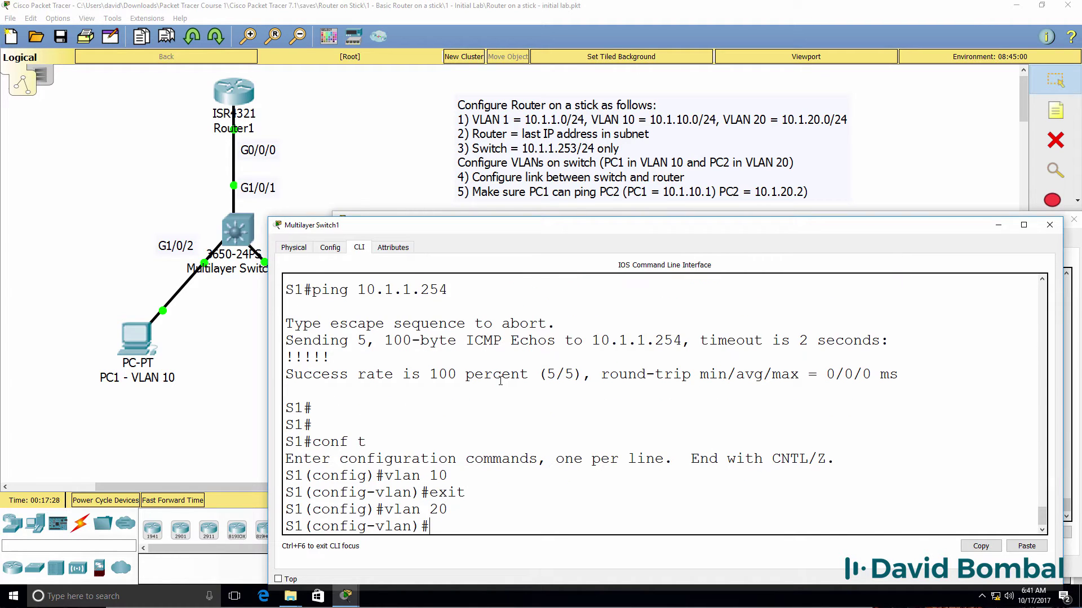
{"action": "type", "text": "exit"}
{"action": "key", "text": "Return"}
{"action": "type", "text": "end"}
{"action": "key", "text": "Return"}
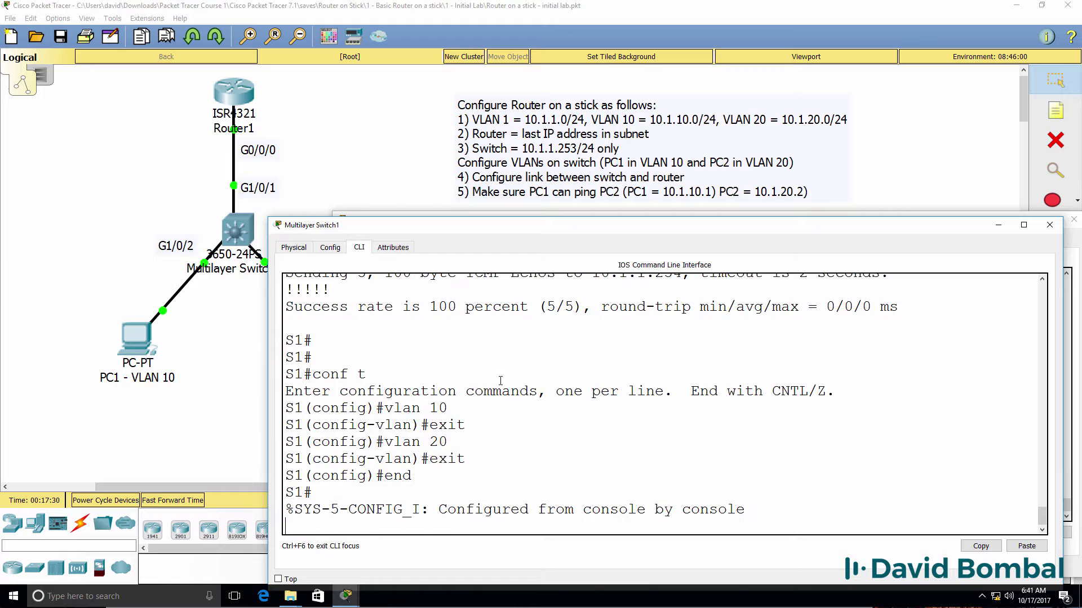
- List the switch's running configuration through the interface entries
{"action": "type", "text": "sh ru"}
{"action": "key", "text": "Return"}
{"action": "key", "text": "space"}
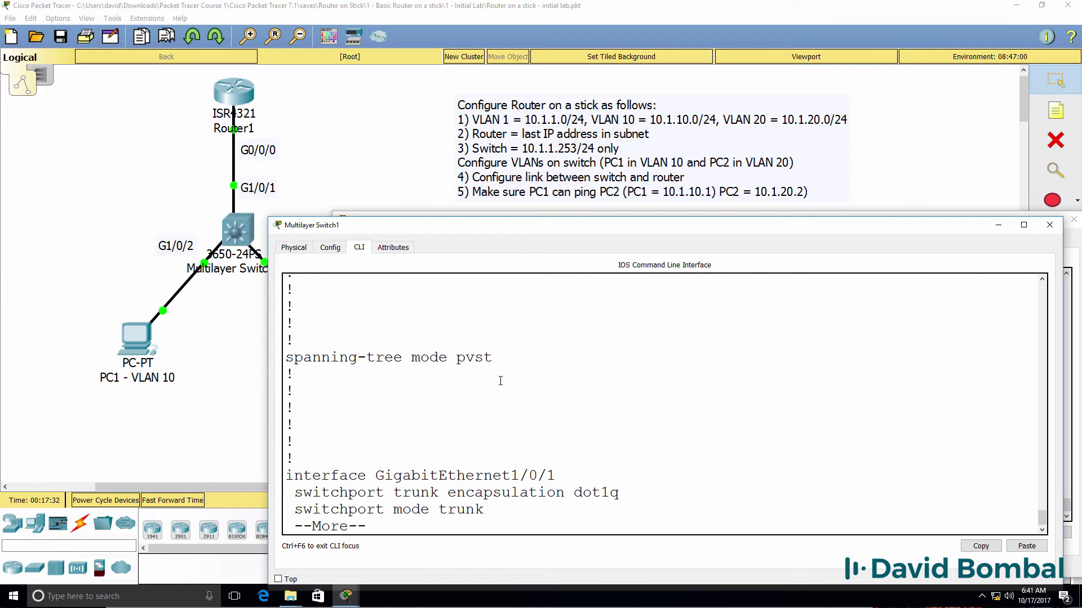
{"action": "key", "text": "Return"}
{"action": "key", "text": "Return"}
{"action": "key", "text": "Return"}
{"action": "key", "text": "Return"}
{"action": "key", "text": "Return"}
{"action": "key", "text": "Return"}
{"action": "key", "text": "Return"}
{"action": "key", "text": "Return"}
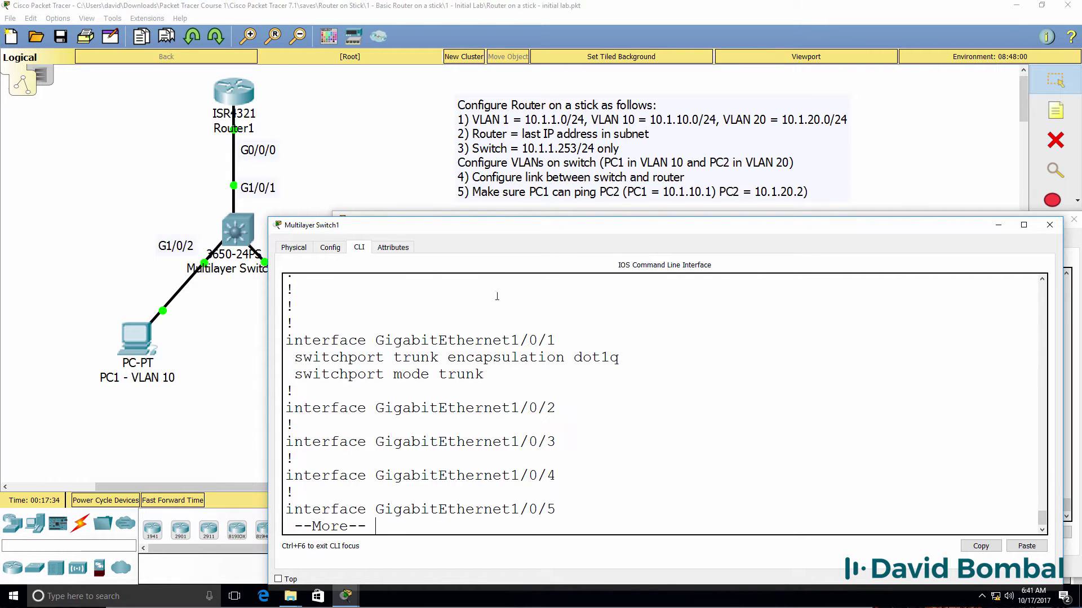
- Move the switch console aside to uncover the router console and PC2, then refocus it
{"action": "left_click_drag", "start_coordinate": [353, 226], "coordinate": [504, 216]}
{"action": "left_click_drag", "start_coordinate": [407, 224], "coordinate": [477, 239]}
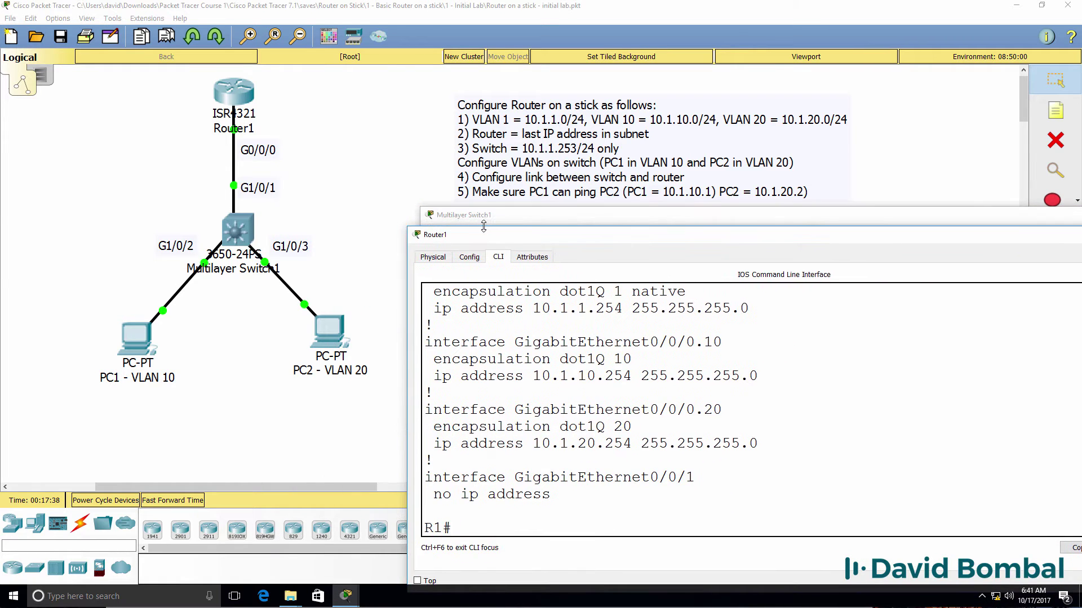
{"action": "left_click", "coordinate": [484, 226]}
{"action": "left_click_drag", "start_coordinate": [540, 217], "coordinate": [524, 216]}
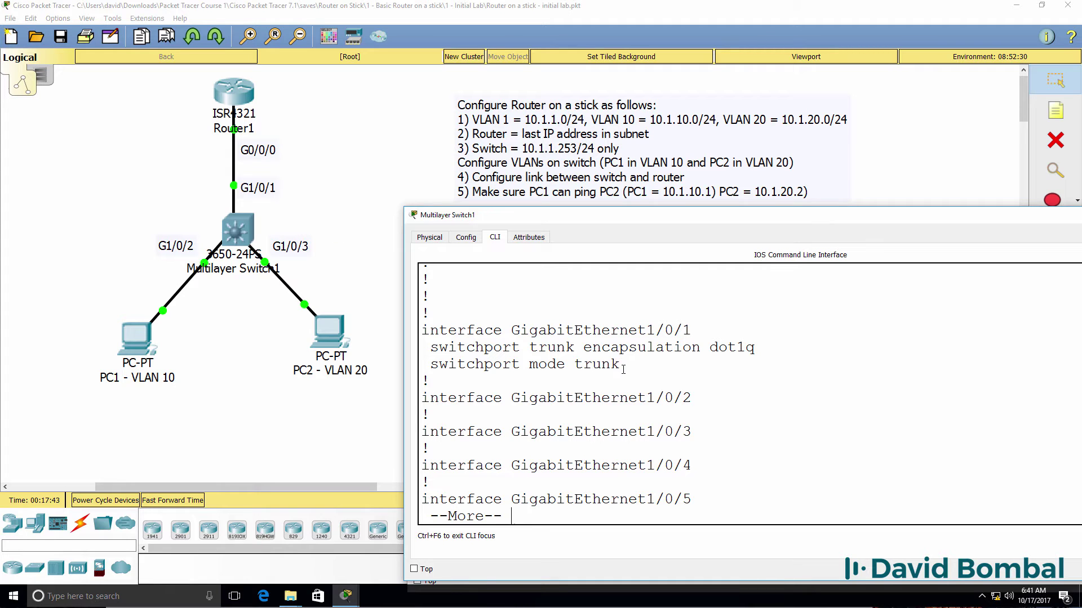
- Make interface G1/0/2 an access port
{"action": "type", "text": "qconf t"}
{"action": "key", "text": "Return"}
{"action": "type", "text": "int g"}
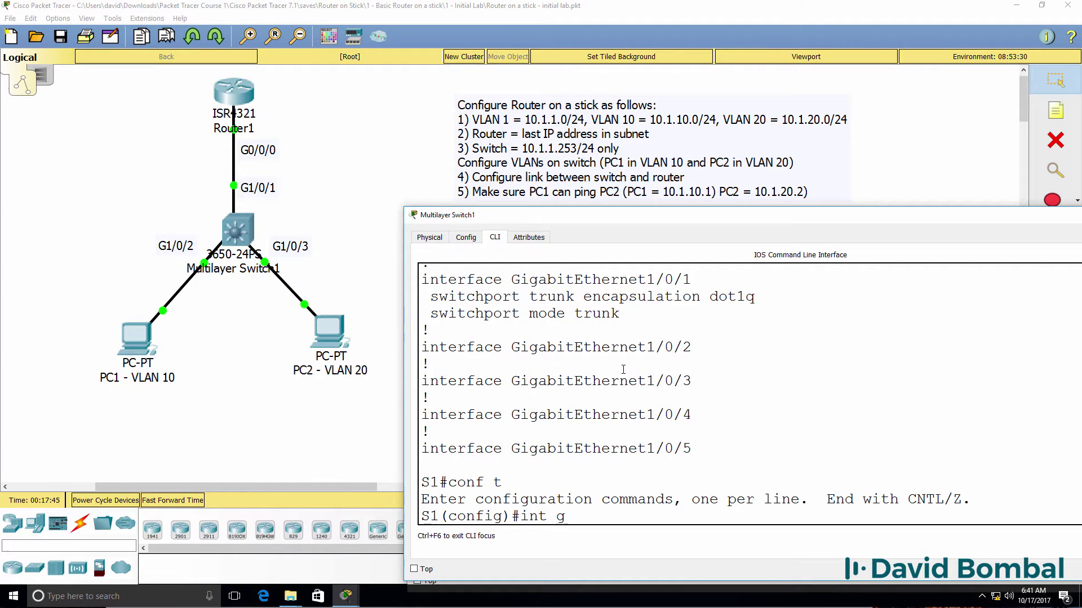
{"action": "type", "text": "01/"}
{"action": "key", "text": "BackSpace"}
{"action": "type", "text": "1/0/2"}
{"action": "key", "text": "Return"}
{"action": "type", "text": "sw"}
{"action": "key", "text": "Tab"}
{"action": "type", "text": "mo"}
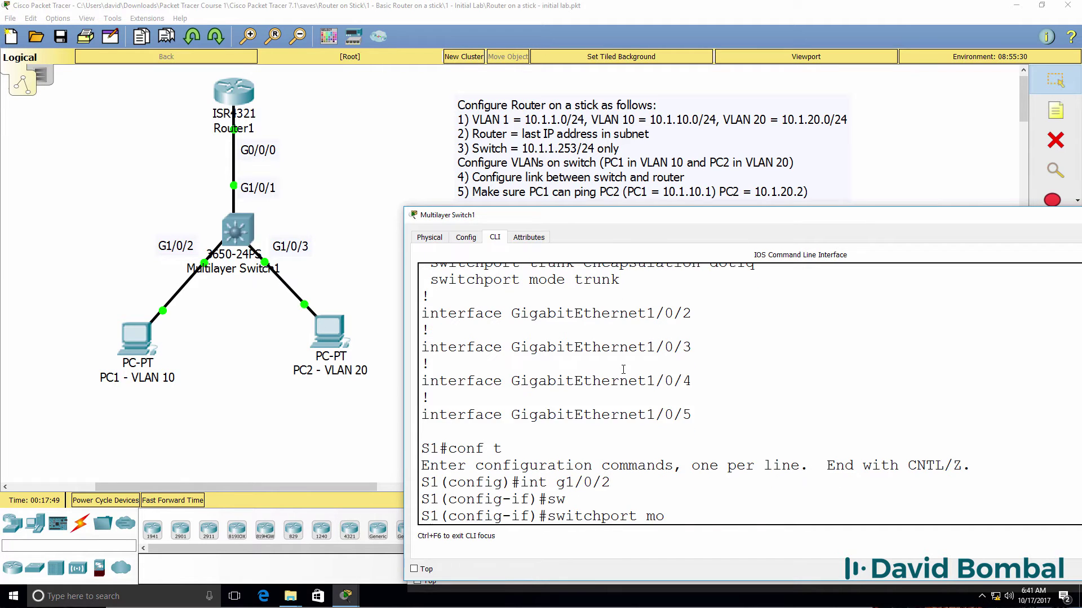
{"action": "key", "text": "Tab"}
{"action": "type", "text": "ac"}
{"action": "type", "text": "c"}
{"action": "key", "text": "Tab"}
{"action": "key", "text": "Return"}
- Assign G1/0/2 to access VLAN 10
{"action": "type", "text": "sw"}
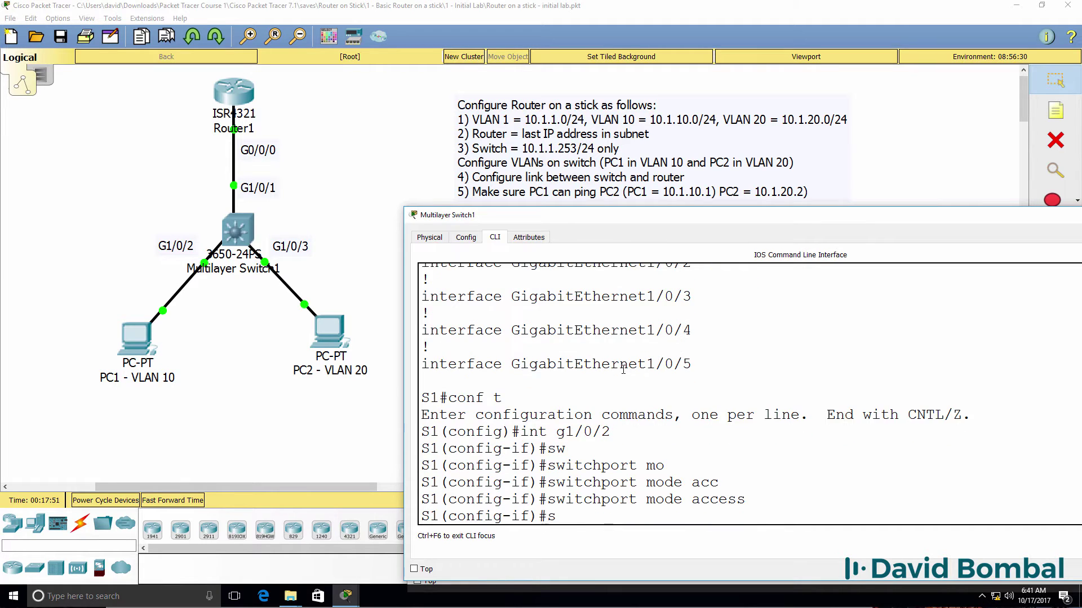
{"action": "key", "text": "Tab"}
{"action": "type", "text": "acc"}
{"action": "key", "text": "Tab"}
{"action": "type", "text": "vlan 20"}
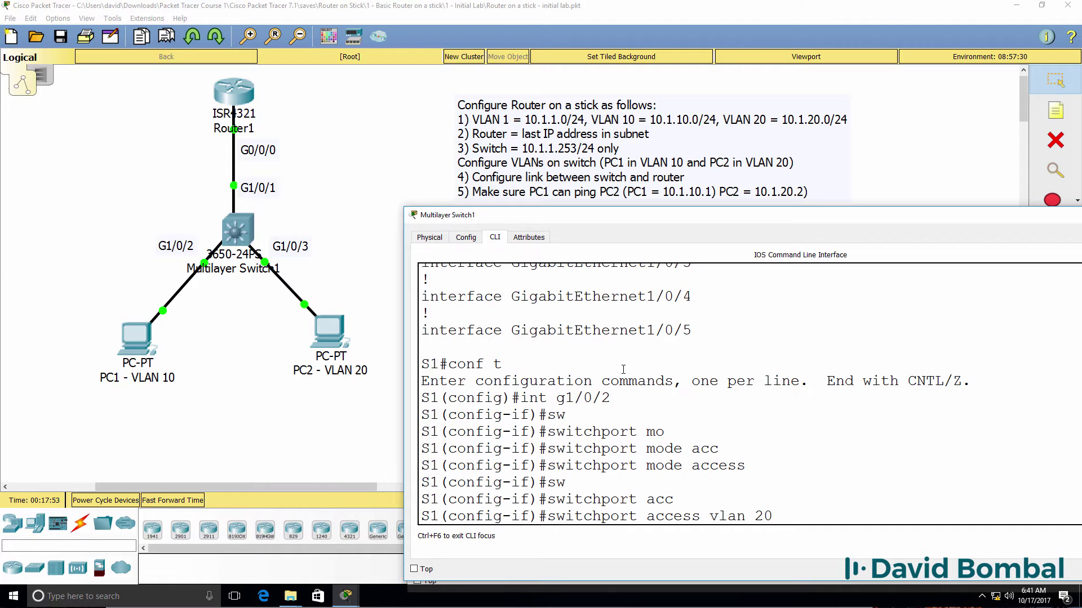
{"action": "key", "text": "BackSpace"}
{"action": "key", "text": "BackSpace"}
{"action": "type", "text": "10"}
{"action": "key", "text": "Return"}
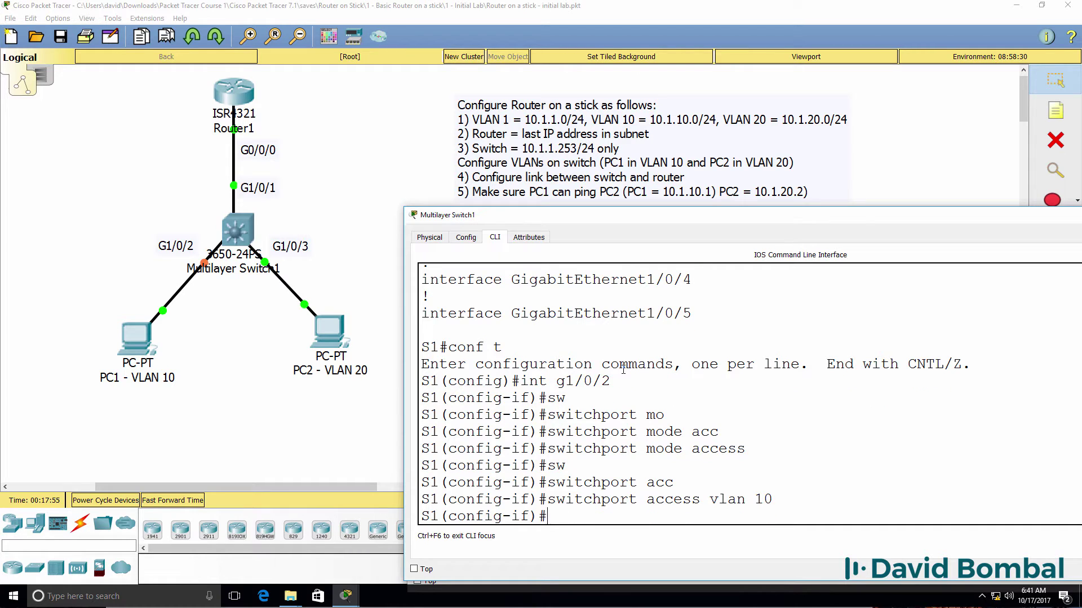
- Make interface G1/0/3 an access port
{"action": "type", "text": "int g1/0/3"}
{"action": "key", "text": "Return"}
{"action": "type", "text": "sw"}
{"action": "key", "text": "Tab"}
{"action": "type", "text": "mo"}
{"action": "key", "text": "Tab"}
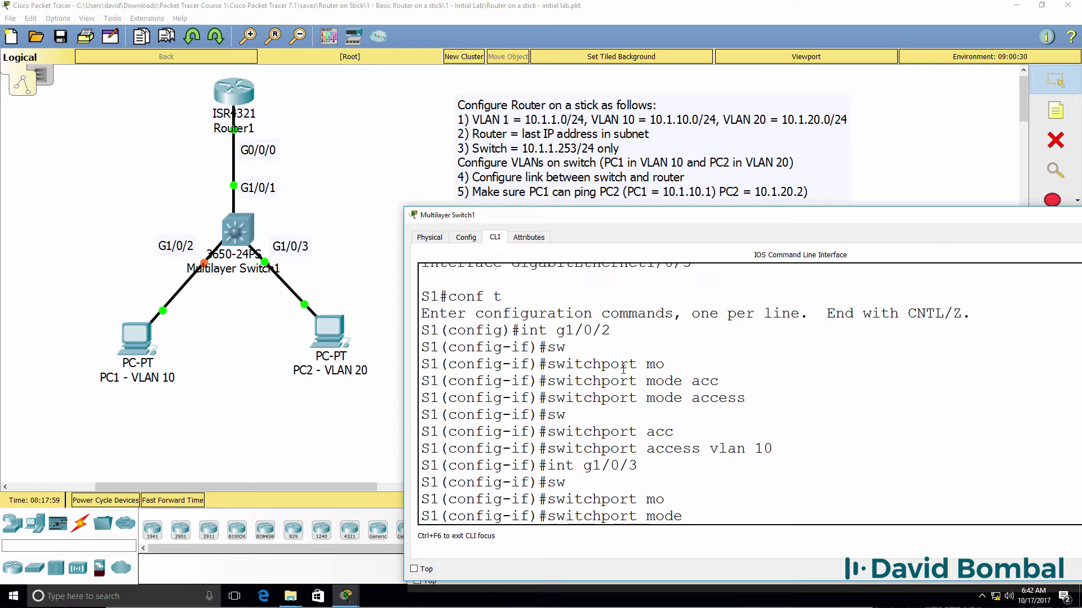
{"action": "type", "text": "acc"}
{"action": "key", "text": "Tab"}
{"action": "key", "text": "Return"}
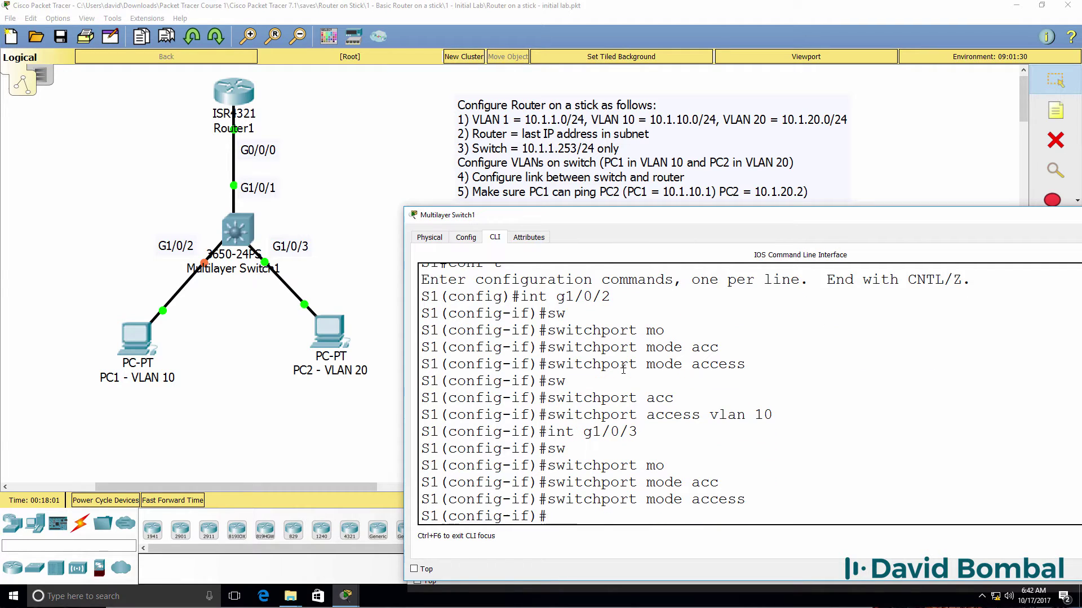
- Assign G1/0/3 to access VLAN 20 and leave configuration mode
{"action": "type", "text": "sw"}
{"action": "key", "text": "Tab"}
{"action": "type", "text": "ac"}
{"action": "key", "text": "Tab"}
{"action": "type", "text": "vl"}
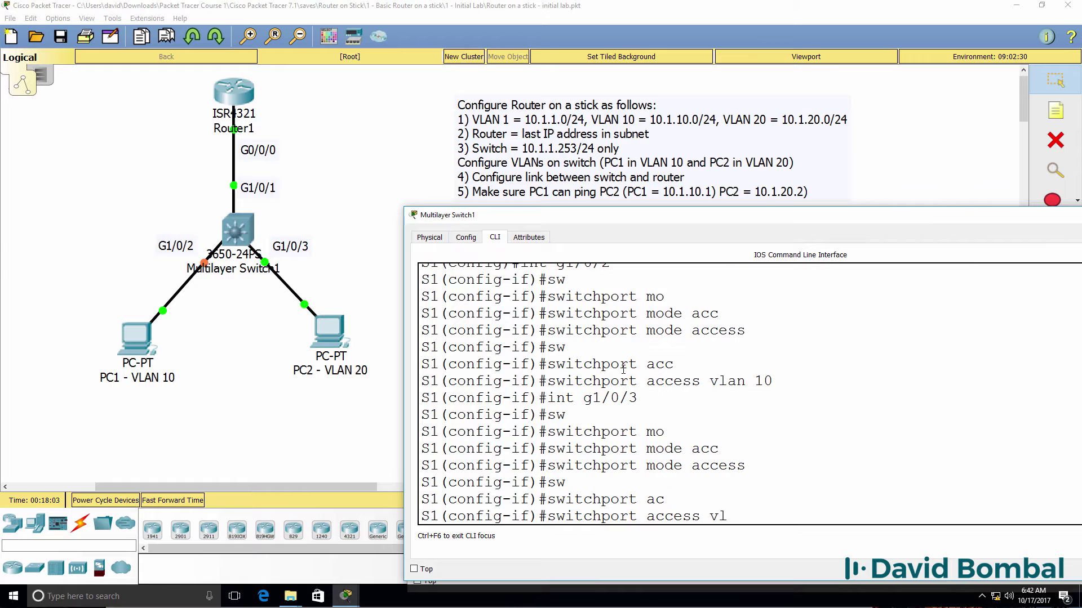
{"action": "key", "text": "Tab"}
{"action": "type", "text": "20"}
{"action": "key", "text": "Return"}
{"action": "type", "text": "end"}
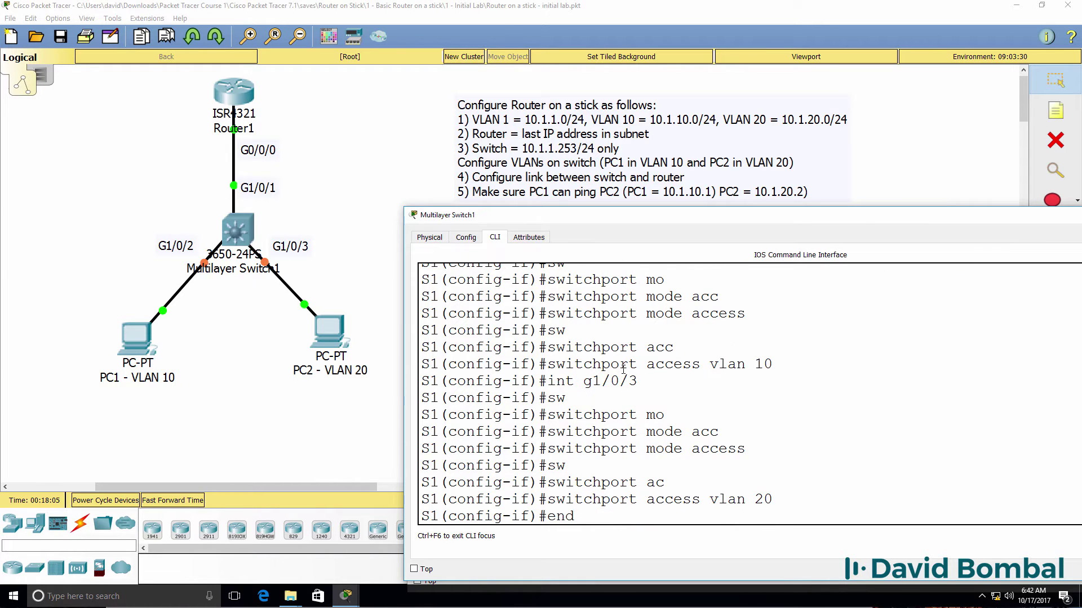
{"action": "key", "text": "Return"}
{"action": "key", "text": "Return"}
- Display the running configuration and highlight the G1/0/1 trunk block
{"action": "key", "text": "Return"}
{"action": "type", "text": "sh run"}
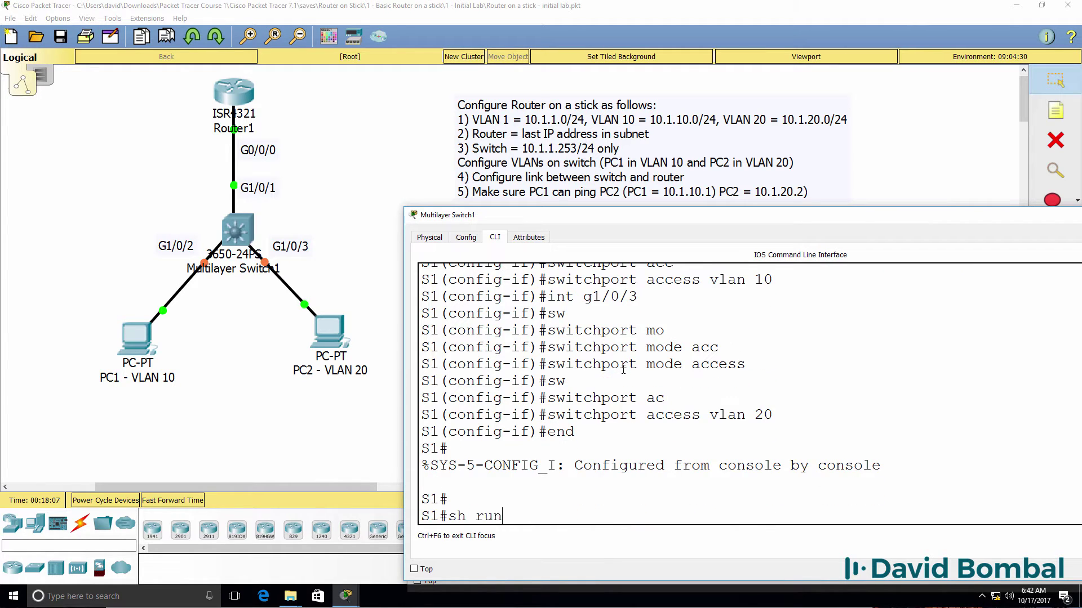
{"action": "key", "text": "Return"}
{"action": "key", "text": "space"}
{"action": "key", "text": "Return"}
{"action": "key", "text": "Return"}
{"action": "key", "text": "Return"}
{"action": "key", "text": "Return"}
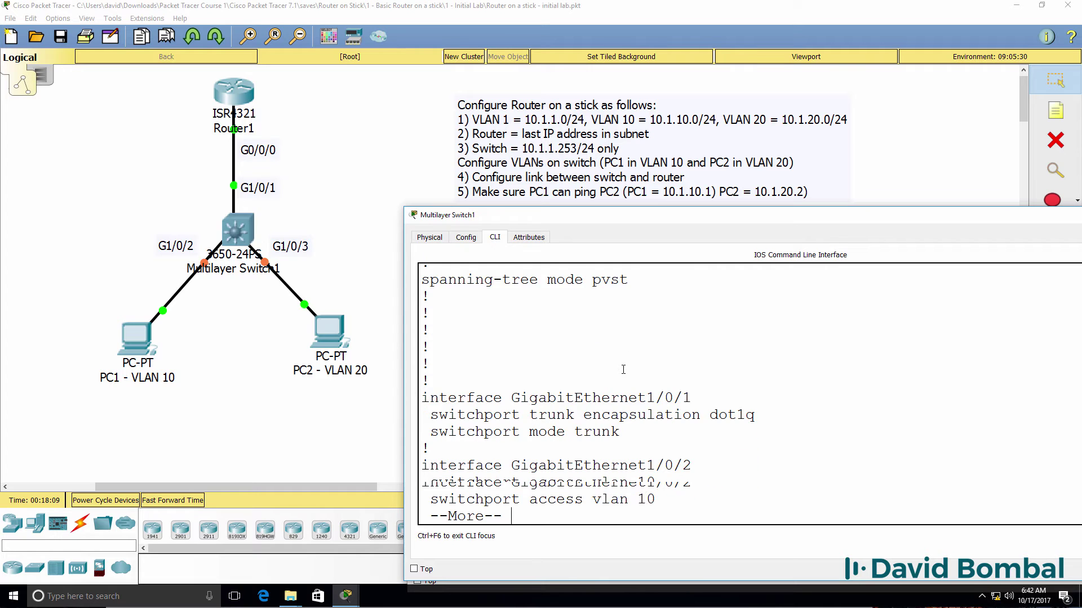
{"action": "left_click_drag", "start_coordinate": [647, 414], "coordinate": [556, 415]}
{"action": "left_click_drag", "start_coordinate": [485, 403], "coordinate": [373, 377]}
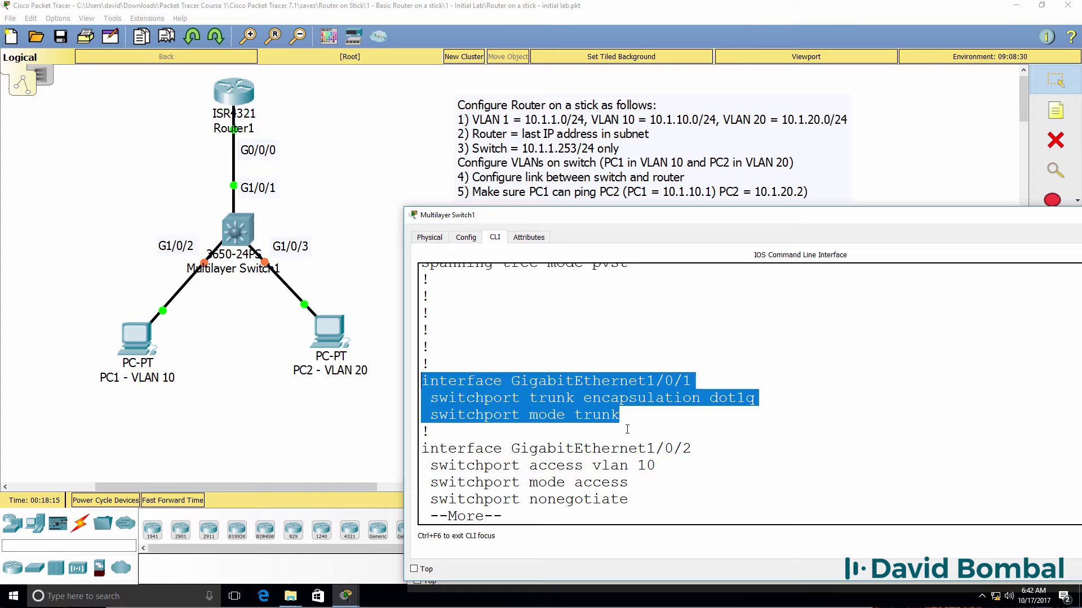
- Highlight G1/0/2 and G1/0/3 access mode and VLAN 10/20 lines, then quit the listing
{"action": "key", "text": "Return"}
{"action": "key", "text": "Return"}
{"action": "key", "text": "Return"}
{"action": "left_click_drag", "start_coordinate": [693, 398], "coordinate": [405, 396]}
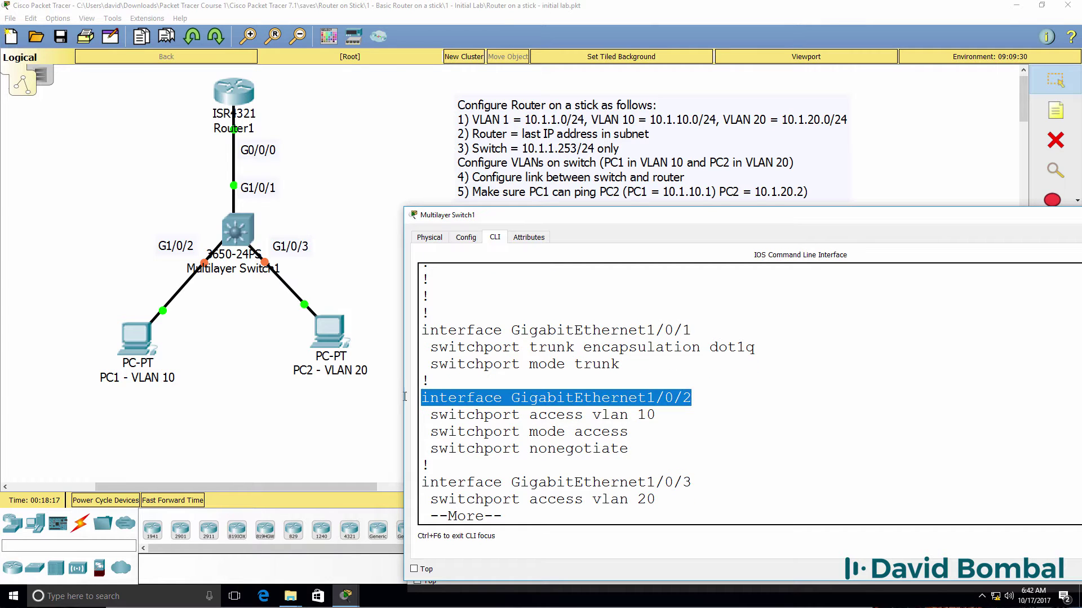
{"action": "key", "text": "Return"}
{"action": "key", "text": "Return"}
{"action": "key", "text": "Return"}
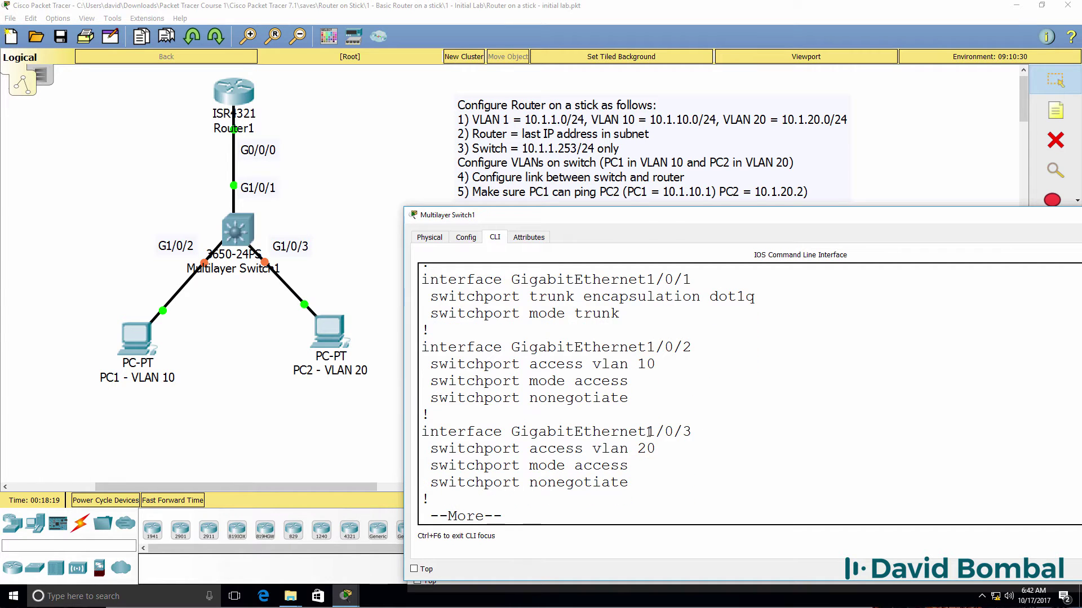
{"action": "left_click_drag", "start_coordinate": [693, 432], "coordinate": [408, 428]}
{"action": "left_click_drag", "start_coordinate": [629, 381], "coordinate": [360, 376]}
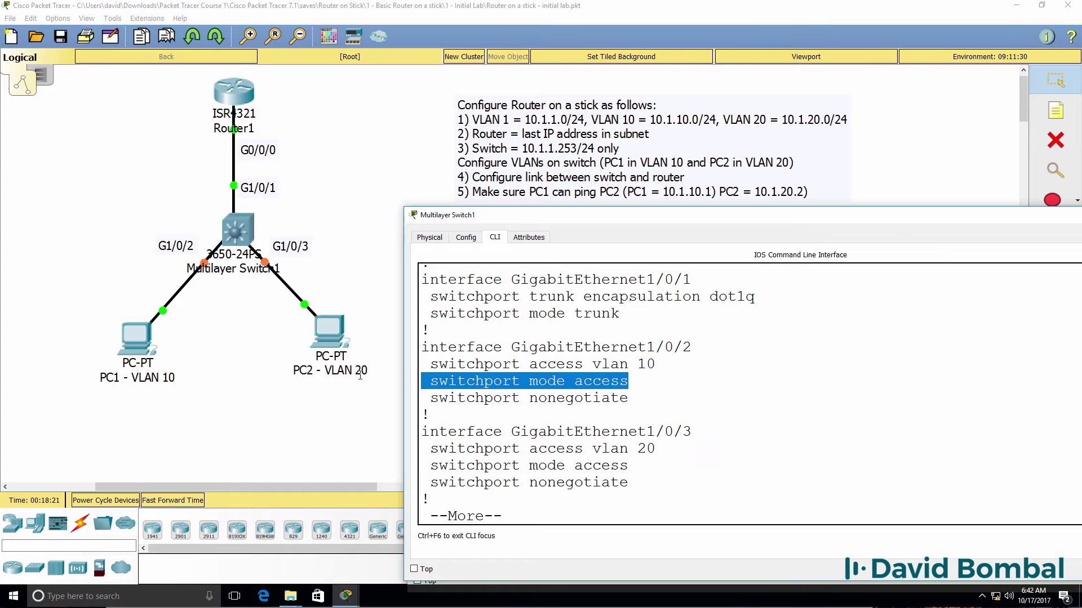
{"action": "left_click_drag", "start_coordinate": [645, 471], "coordinate": [394, 465]}
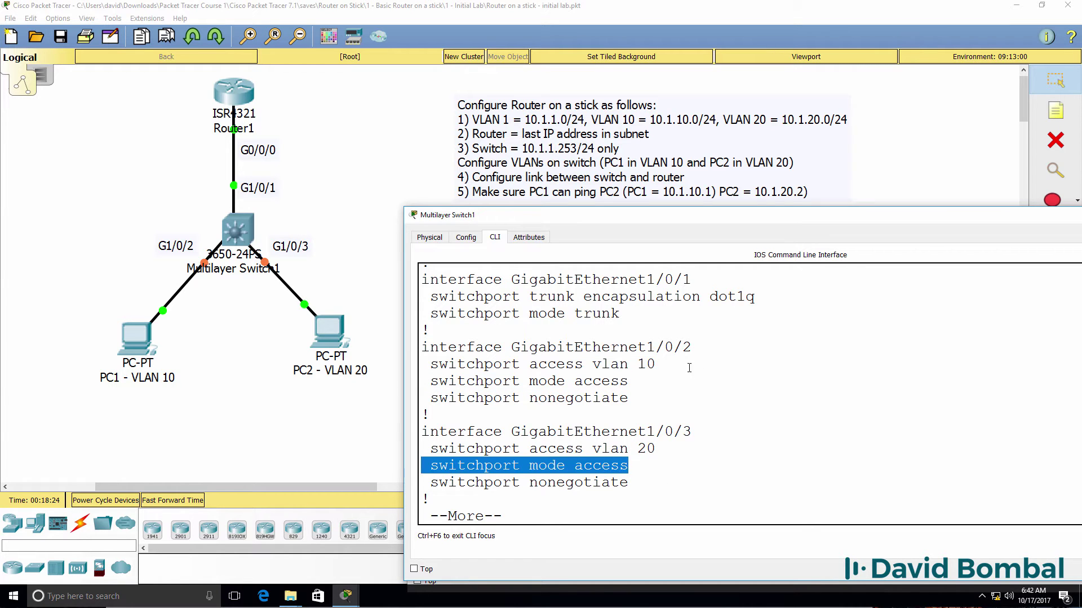
{"action": "left_click_drag", "start_coordinate": [655, 364], "coordinate": [297, 345]}
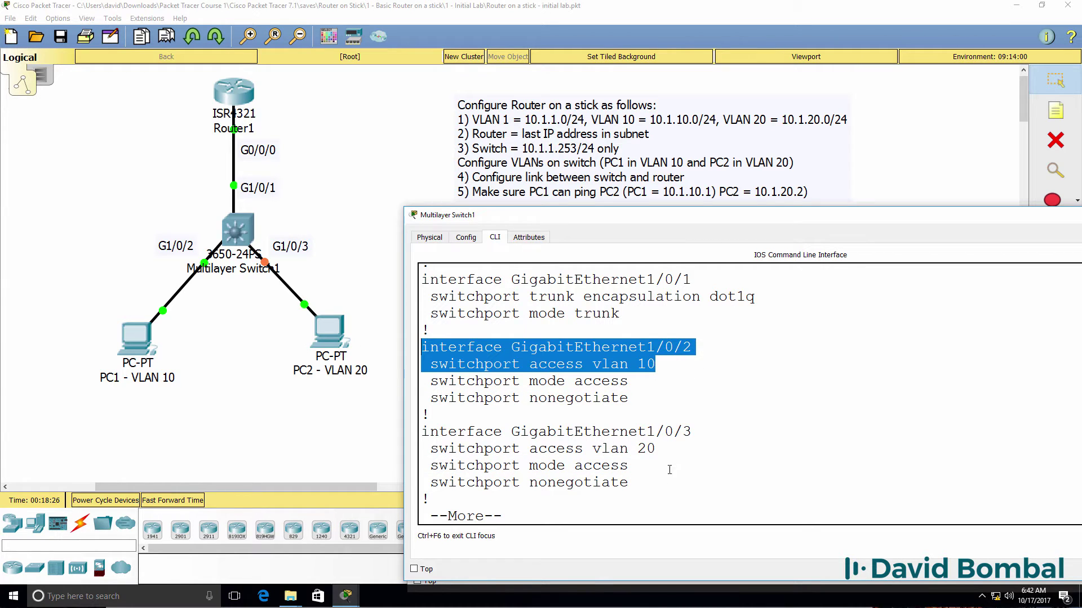
{"action": "left_click_drag", "start_coordinate": [655, 449], "coordinate": [393, 418]}
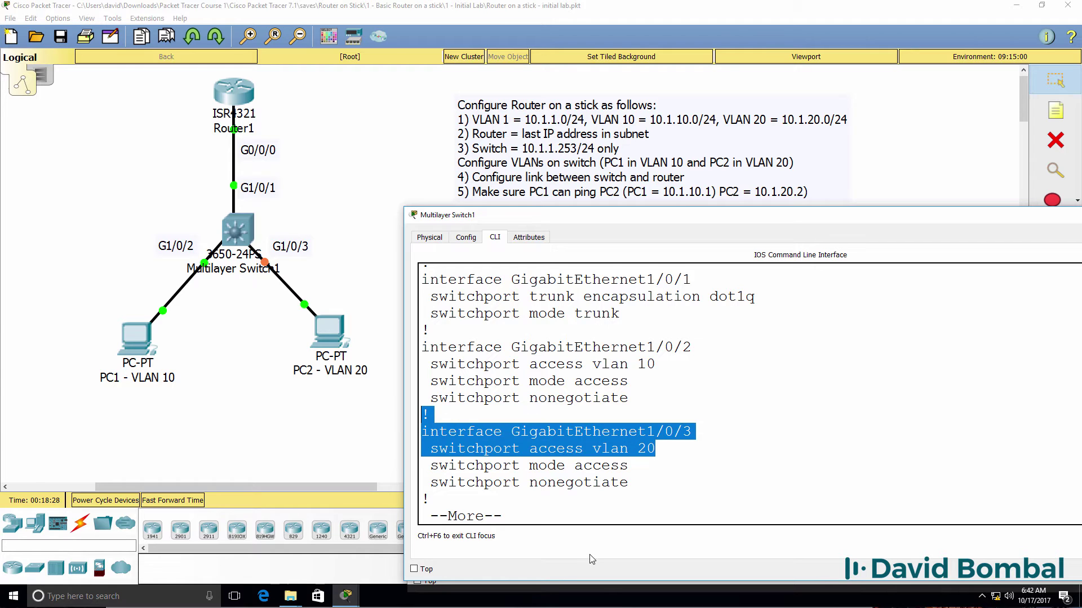
{"action": "key", "text": "Return"}
{"action": "type", "text": "q"}
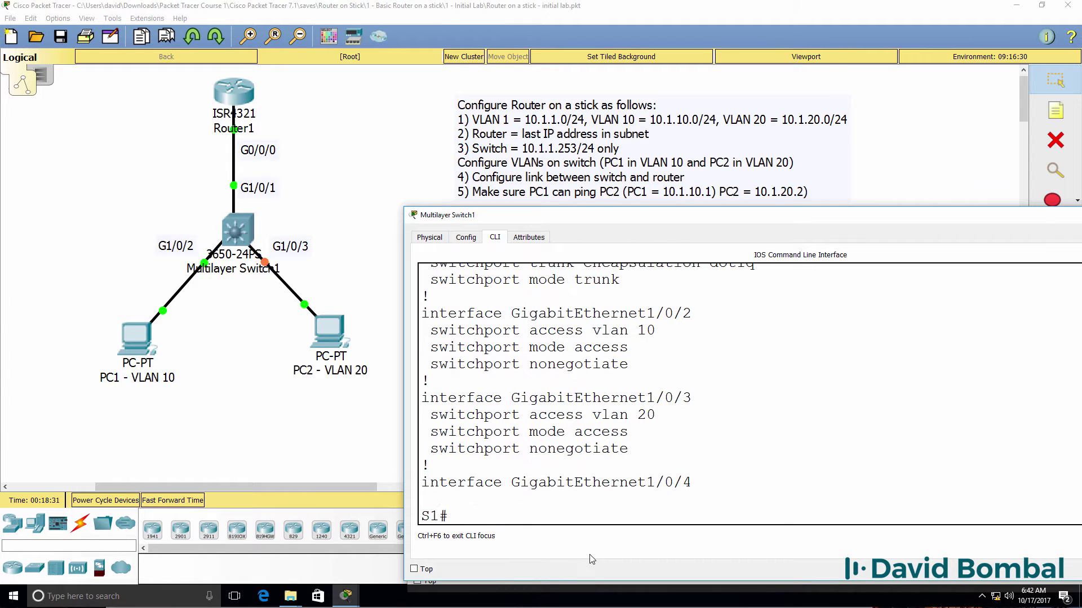
{"action": "type", "text": "show int g1/0/1 sw"}
- Show G1/0/1's switchport details and enlarge the switch console
{"action": "key", "text": "Tab"}
{"action": "key", "text": "Return"}
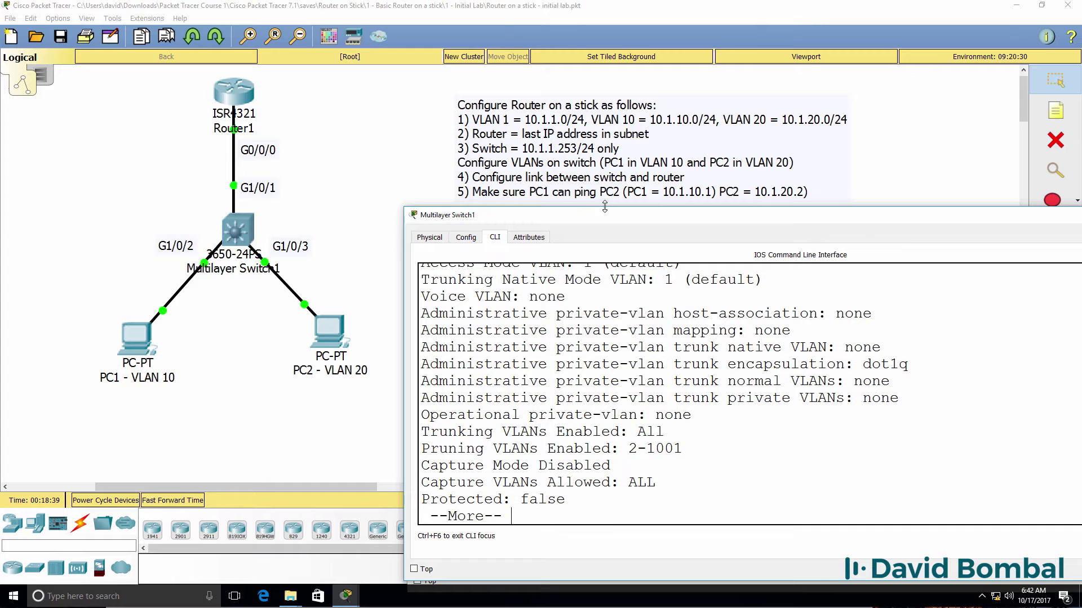
{"action": "left_click_drag", "start_coordinate": [604, 207], "coordinate": [597, 34]}
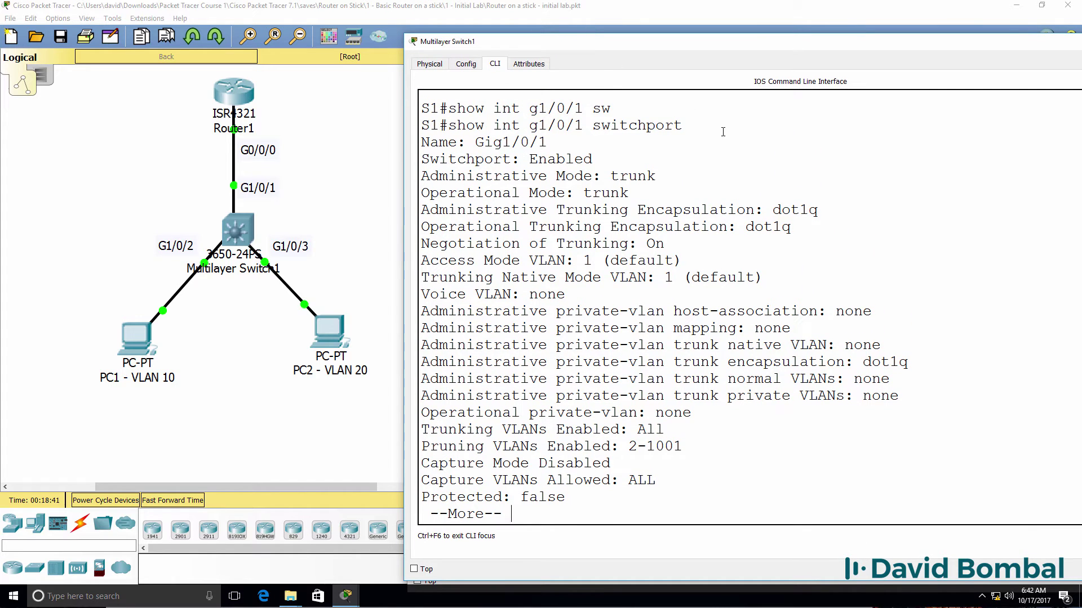
- Highlight G1/0/1's trunk mode, dot1q encapsulation and default access VLAN 1 lines
{"action": "left_click_drag", "start_coordinate": [723, 131], "coordinate": [468, 126]}
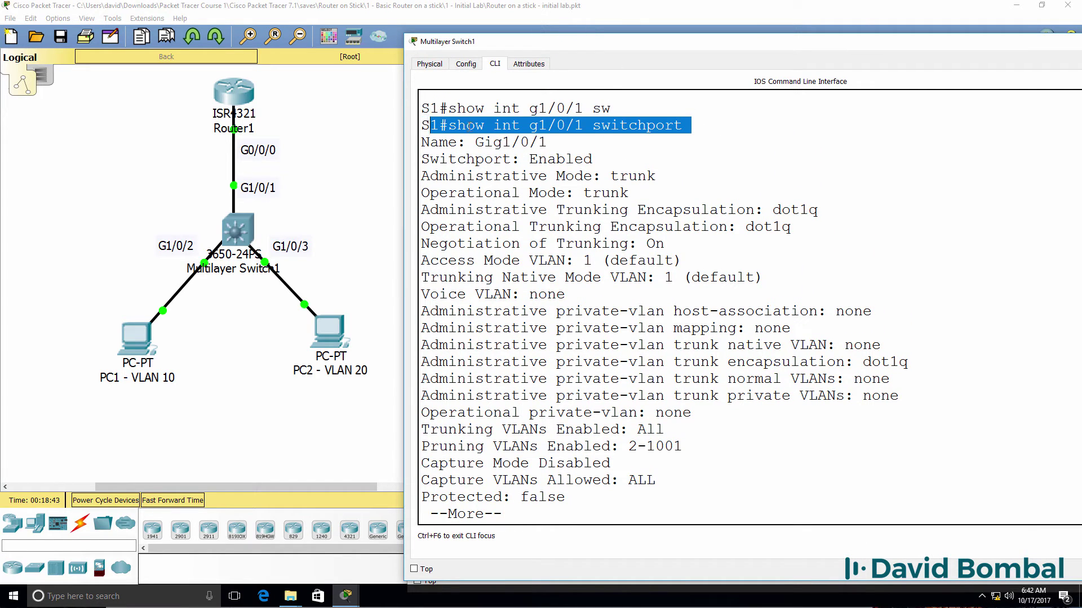
{"action": "left_click_drag", "start_coordinate": [566, 147], "coordinate": [453, 140]}
{"action": "left_click_drag", "start_coordinate": [658, 178], "coordinate": [409, 175]}
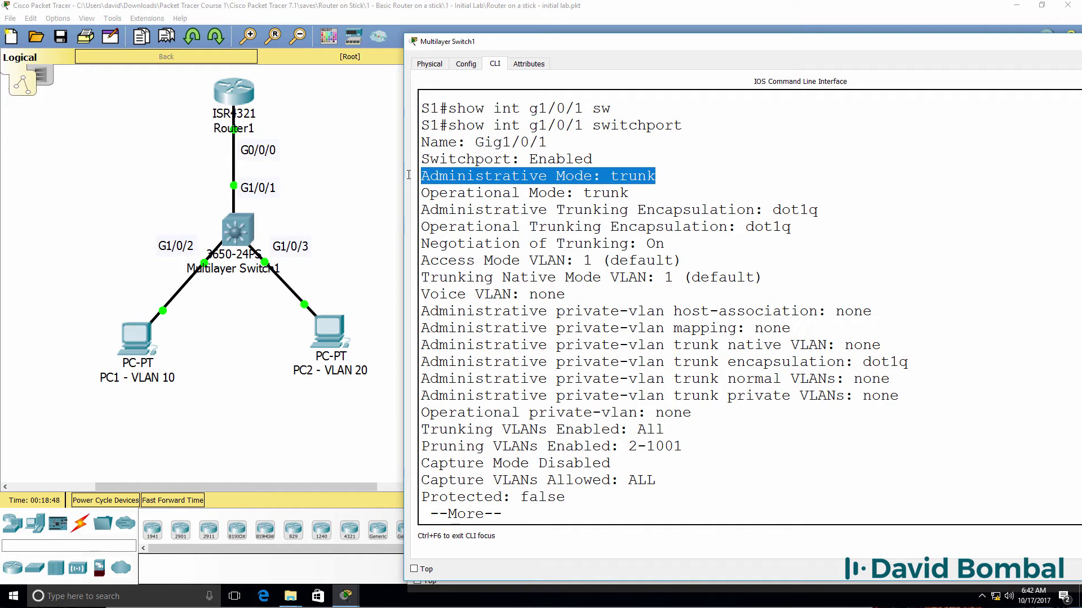
{"action": "left_click_drag", "start_coordinate": [641, 195], "coordinate": [415, 192]}
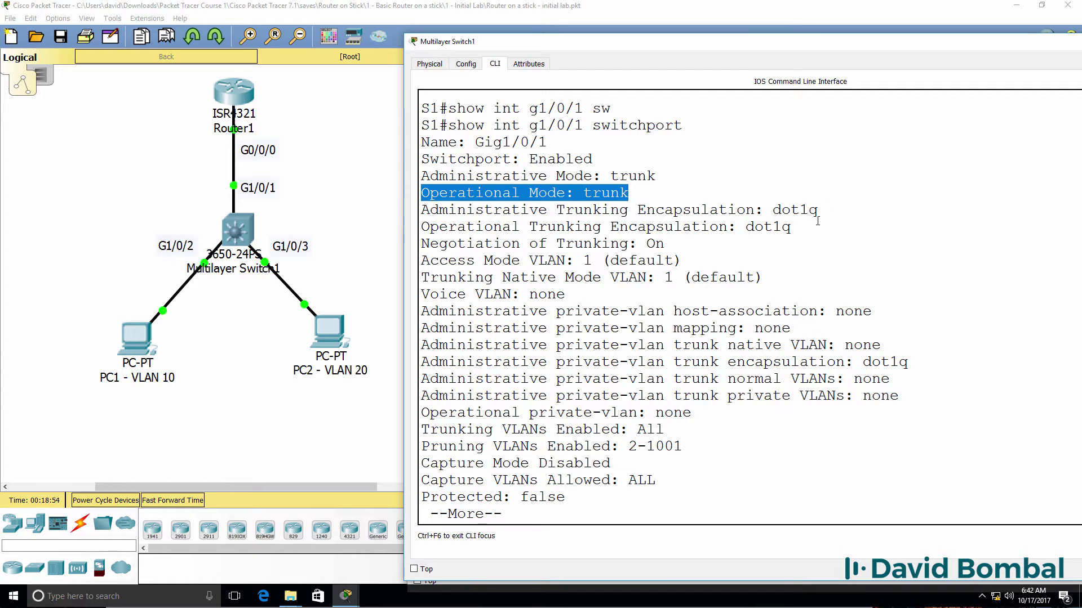
{"action": "left_click_drag", "start_coordinate": [793, 227], "coordinate": [402, 228]}
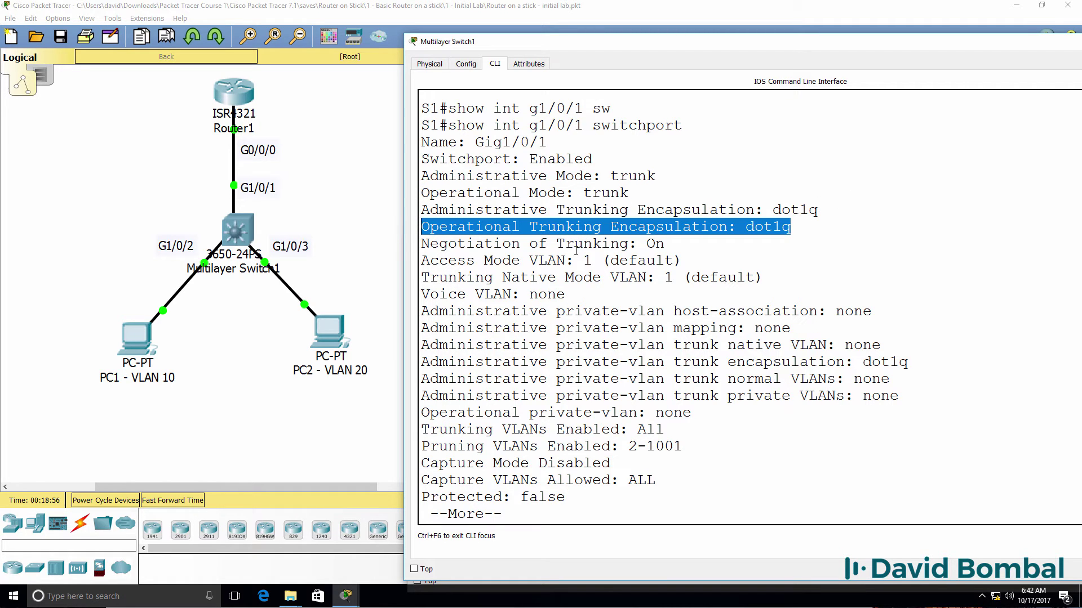
{"action": "left_click", "coordinate": [751, 248]}
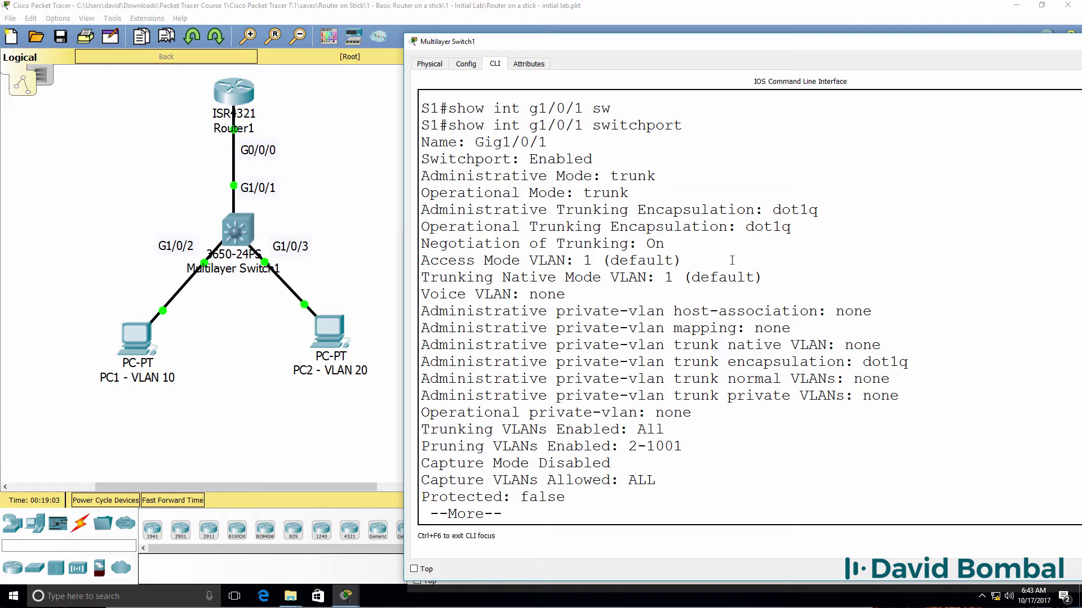
{"action": "left_click_drag", "start_coordinate": [732, 260], "coordinate": [421, 261]}
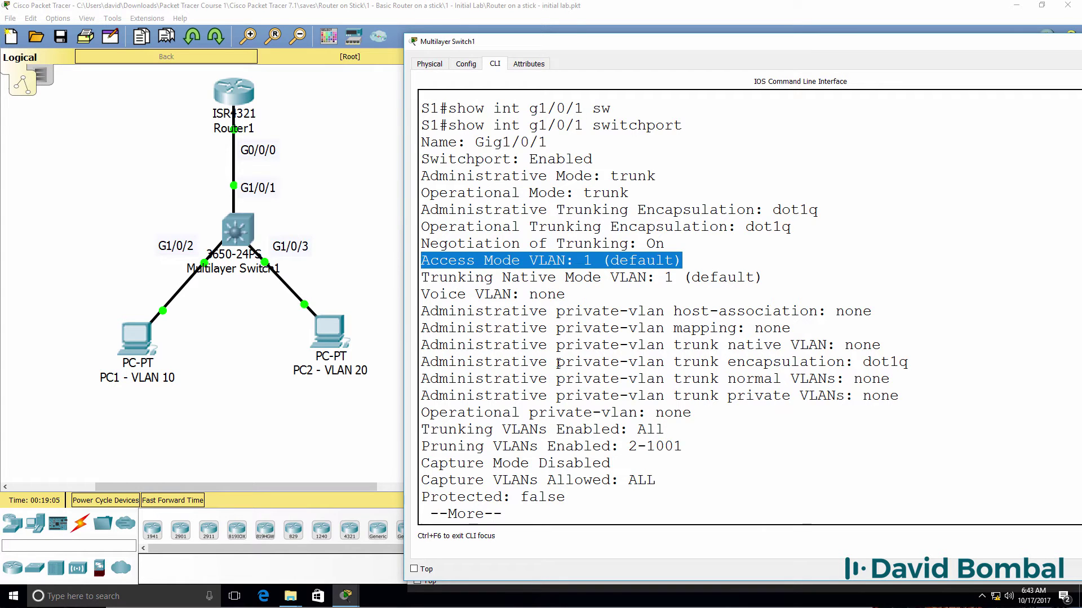
{"action": "key", "text": "space"}
- Show G1/0/2's switchport details, confirming static access mode in VLAN 10
{"action": "key", "text": "Up"}
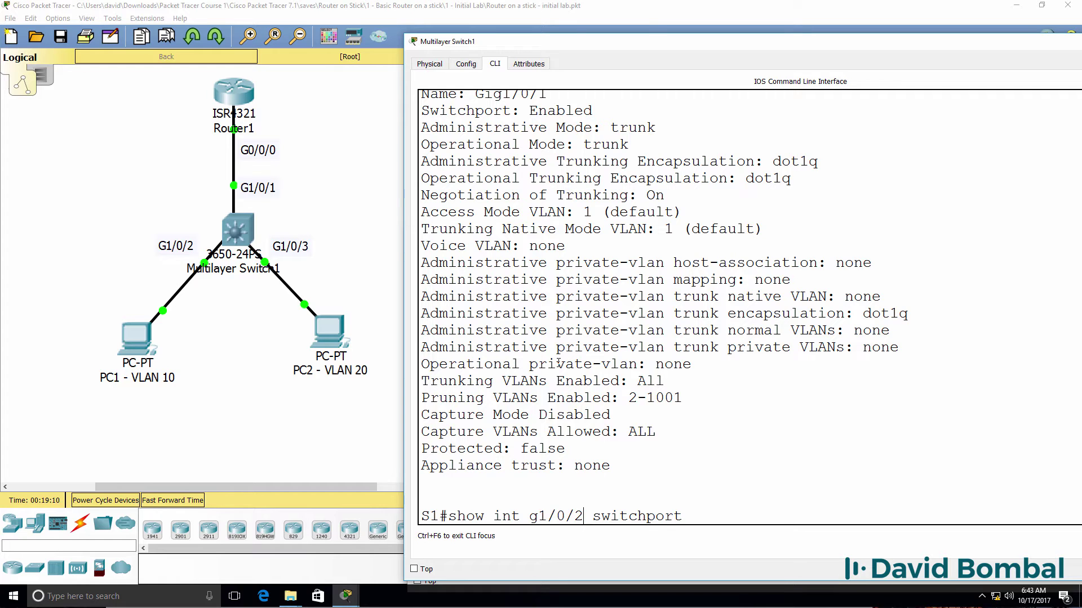
{"action": "type", "text": "2"}
{"action": "key", "text": "Return"}
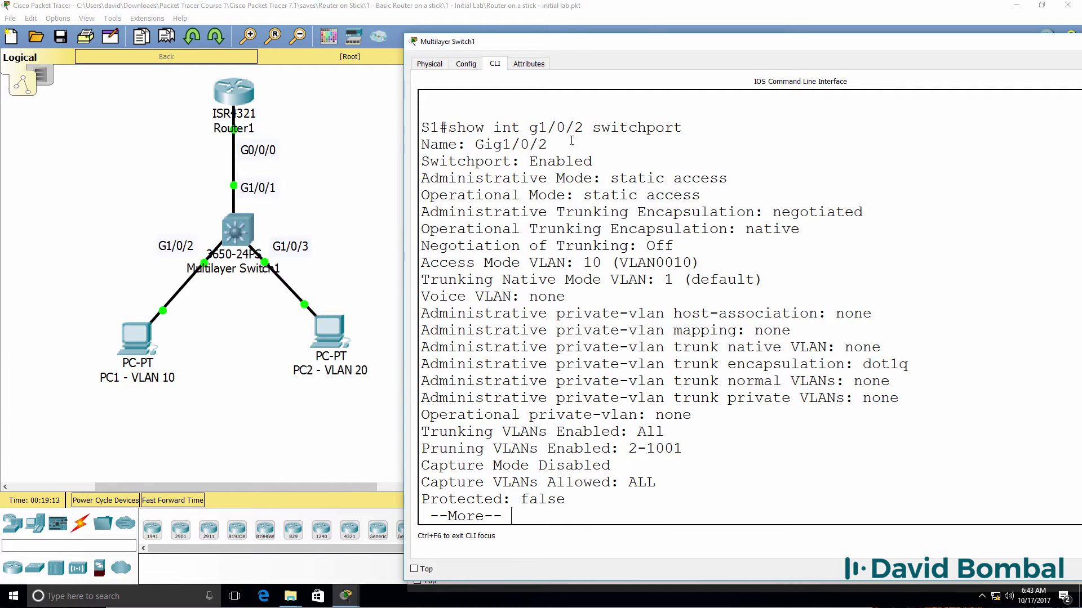
{"action": "left_click_drag", "start_coordinate": [571, 141], "coordinate": [423, 145]}
{"action": "left_click_drag", "start_coordinate": [722, 192], "coordinate": [402, 198]}
{"action": "left_click_drag", "start_coordinate": [723, 265], "coordinate": [417, 264]}
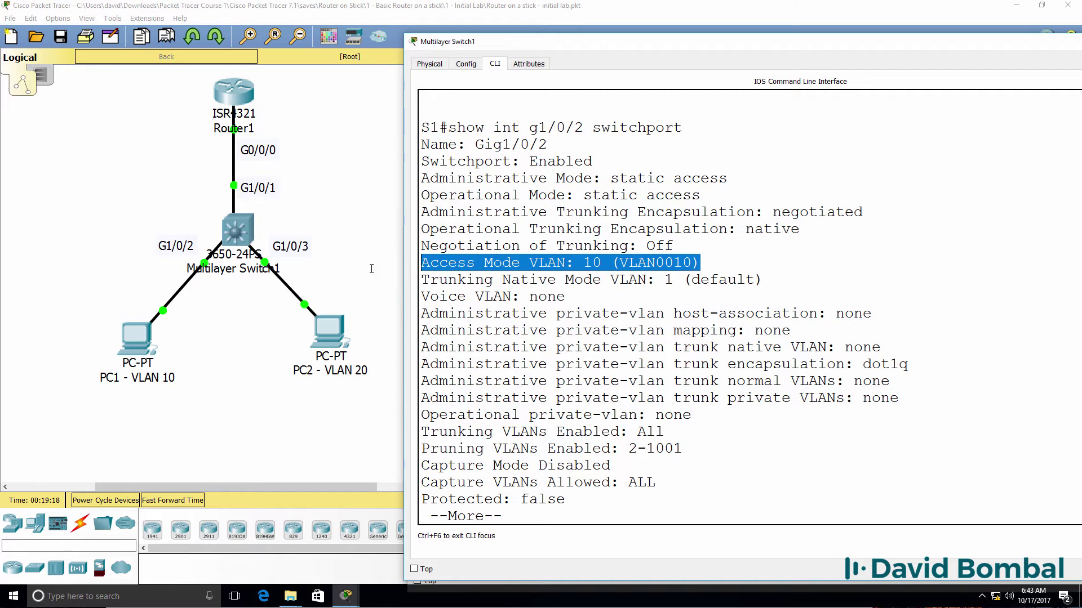
{"action": "key", "text": "space"}
- Show G1/0/3's switchport details (static access, VLAN 20) and shrink the switch window
{"action": "key", "text": "Up"}
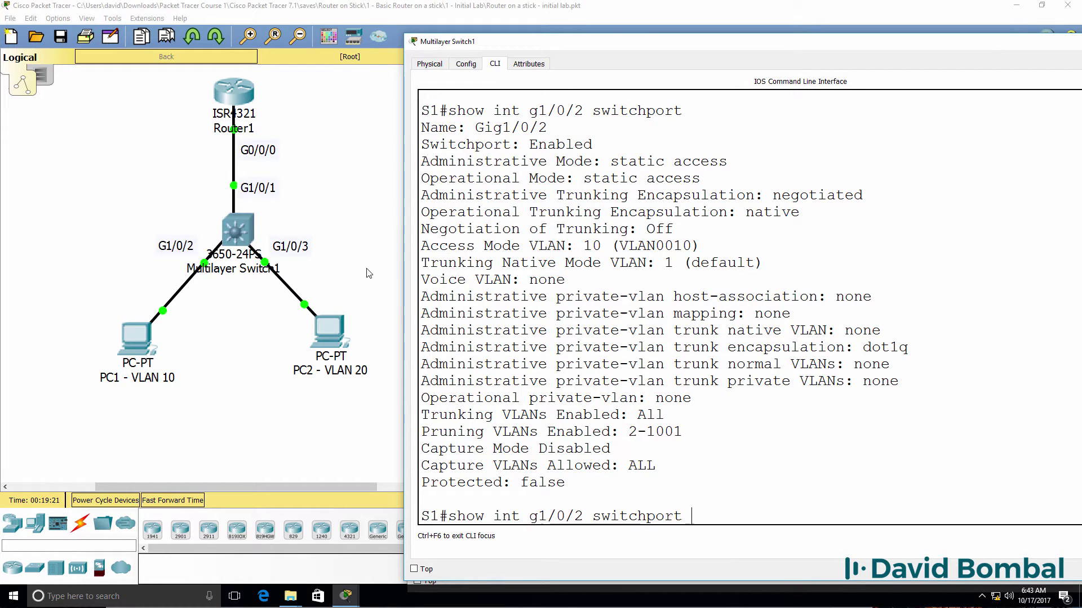
{"action": "key", "text": "Left"}
{"action": "key", "text": "Left"}
{"action": "key", "text": "Left"}
{"action": "key", "text": "Left"}
{"action": "key", "text": "Left"}
{"action": "key", "text": "Left"}
{"action": "key", "text": "Left"}
{"action": "key", "text": "Left"}
{"action": "key", "text": "BackSpace"}
{"action": "type", "text": "3"}
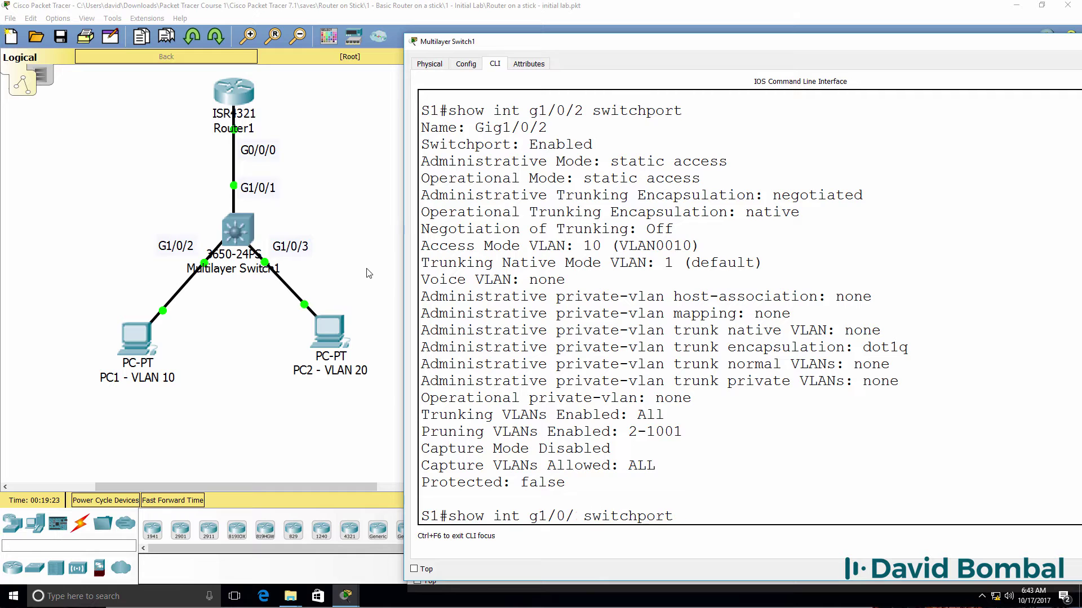
{"action": "key", "text": "Return"}
{"action": "left_click_drag", "start_coordinate": [539, 145], "coordinate": [414, 145]}
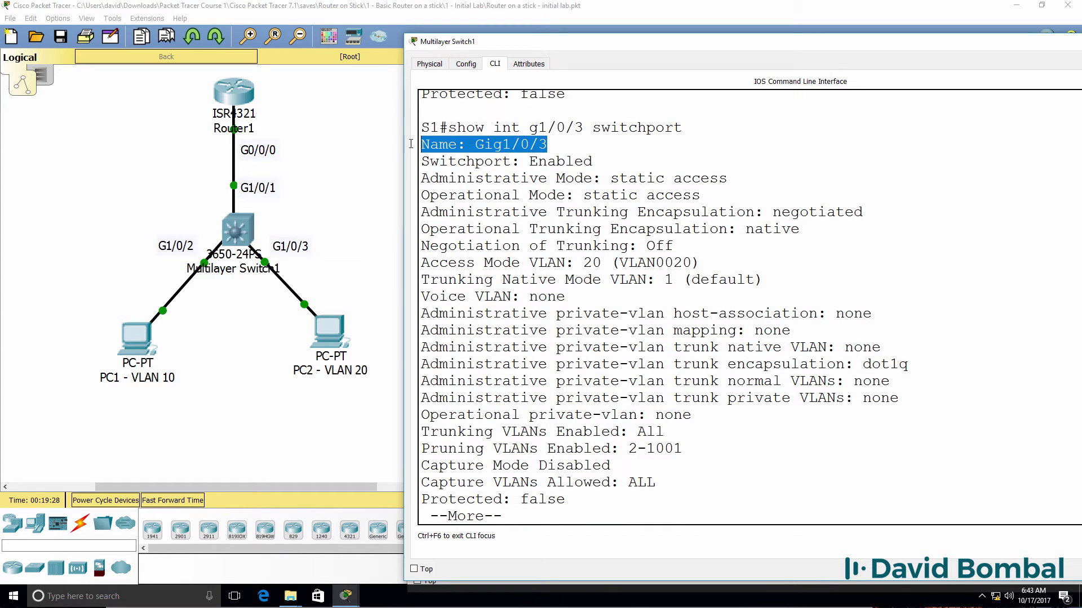
{"action": "left_click_drag", "start_coordinate": [701, 194], "coordinate": [359, 188]}
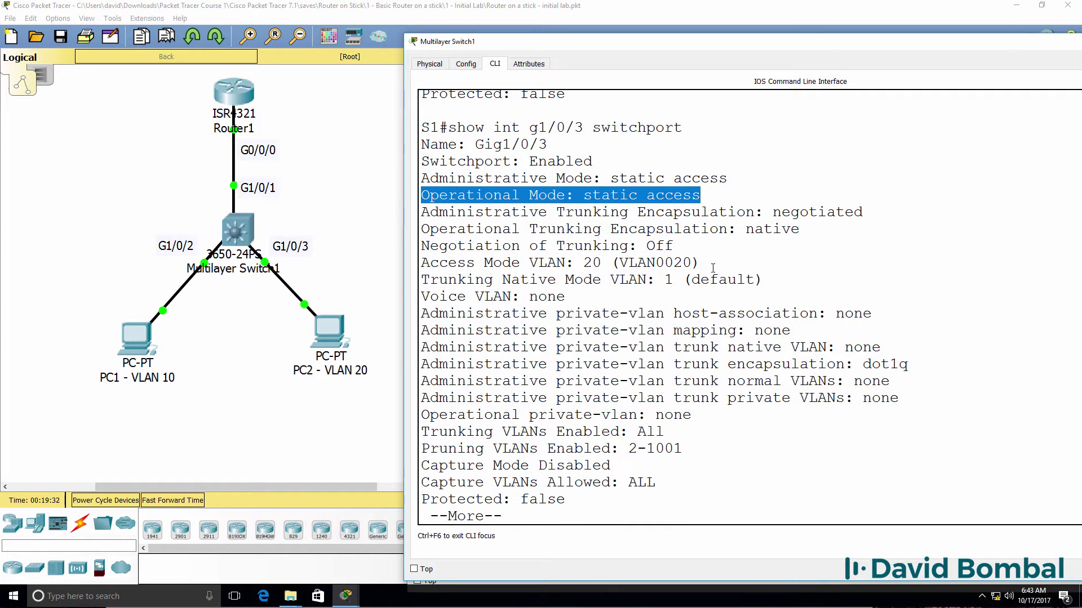
{"action": "left_click_drag", "start_coordinate": [712, 266], "coordinate": [416, 264]}
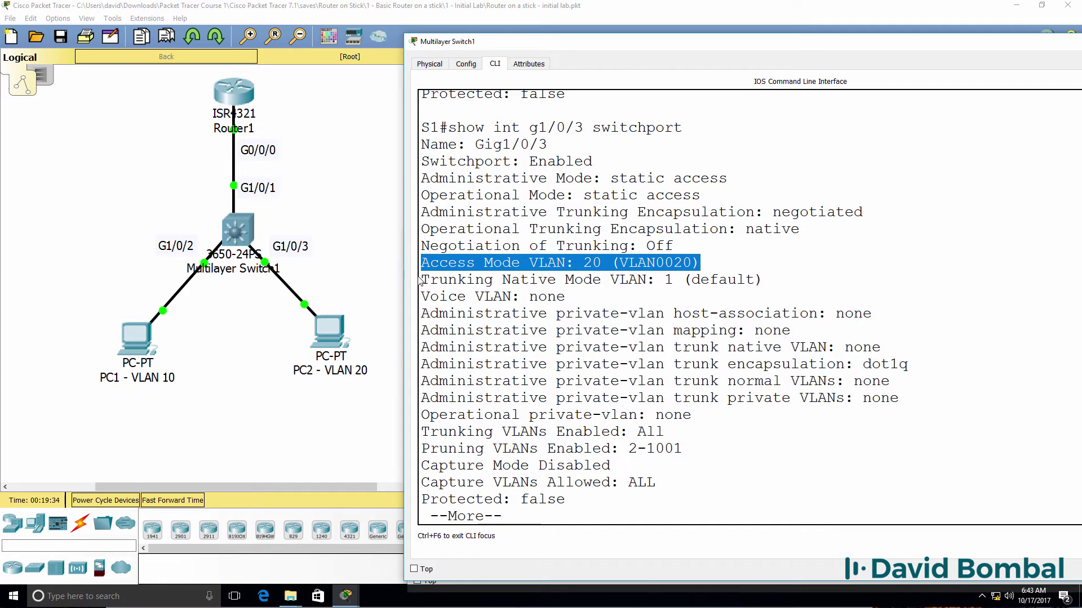
{"action": "key", "text": "space"}
{"action": "left_click_drag", "start_coordinate": [701, 34], "coordinate": [701, 236]}
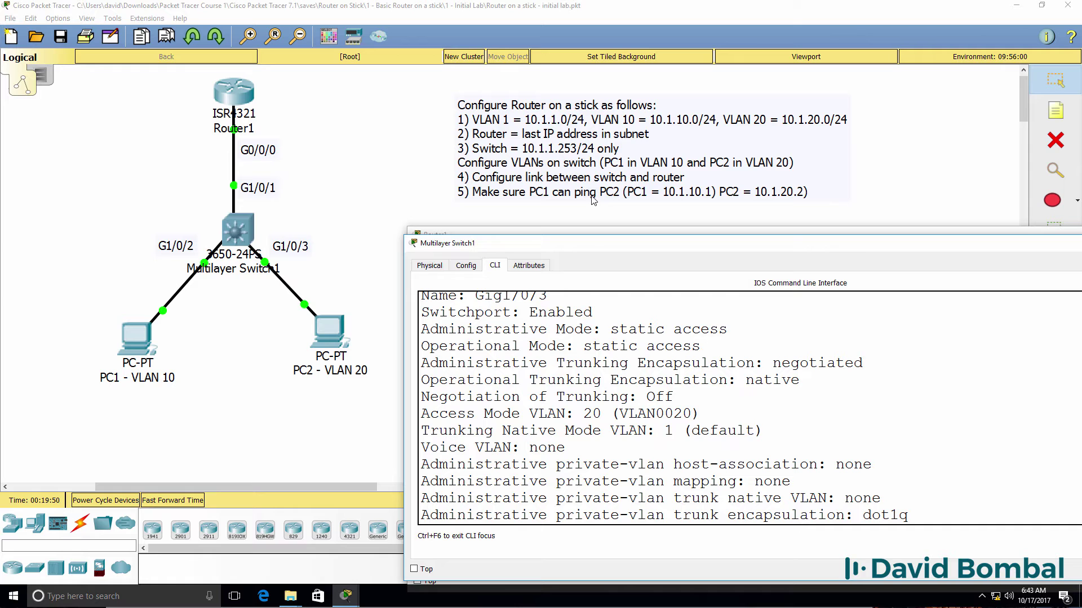
- Set PC1's default gateway and DNS server to 10.1.20.254
{"action": "left_click", "coordinate": [133, 345]}
{"action": "left_click_drag", "start_coordinate": [456, 86], "coordinate": [545, 212]}
{"action": "left_click", "coordinate": [452, 235]}
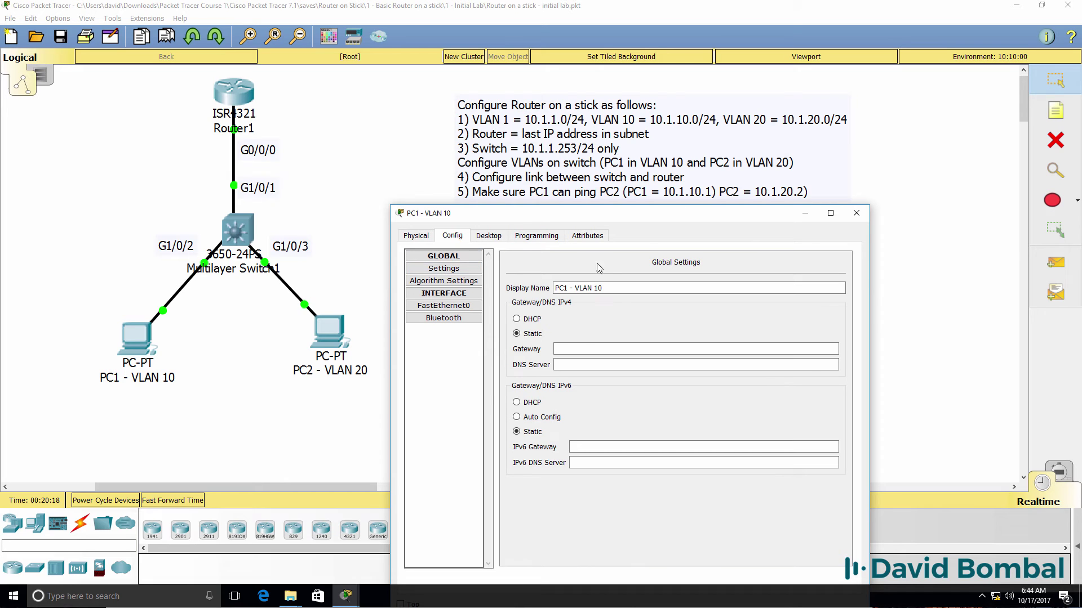
{"action": "left_click", "coordinate": [575, 347]}
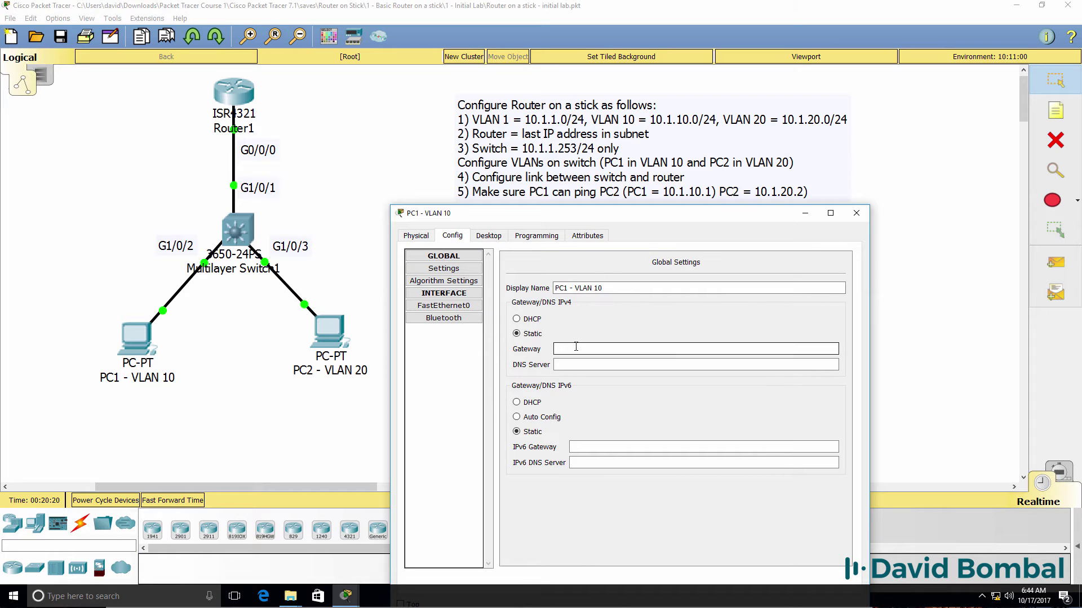
{"action": "type", "text": "10.1.20.254"}
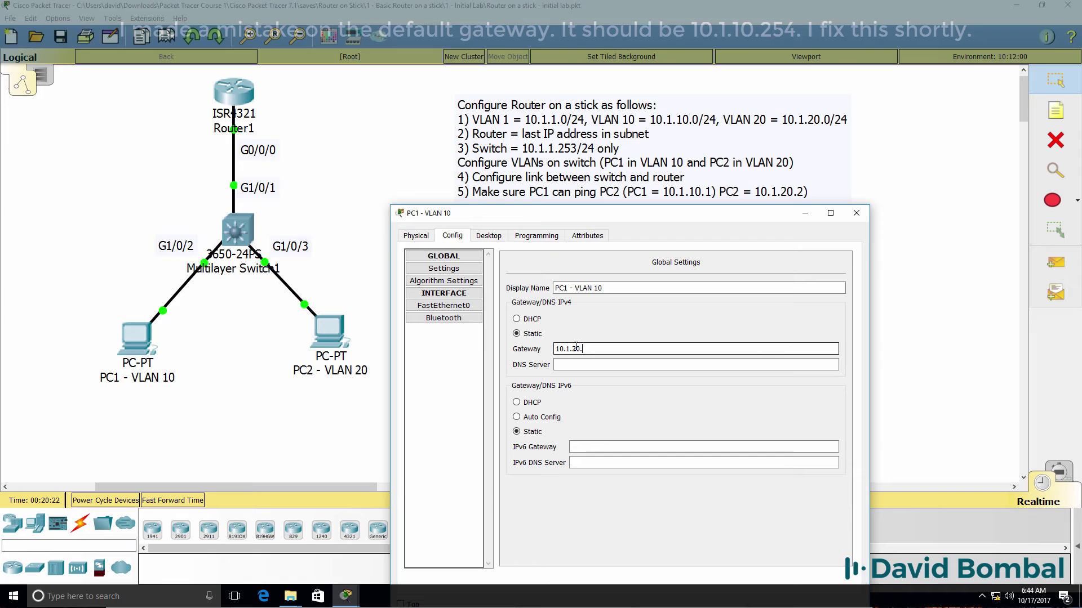
{"action": "left_click", "coordinate": [592, 365]}
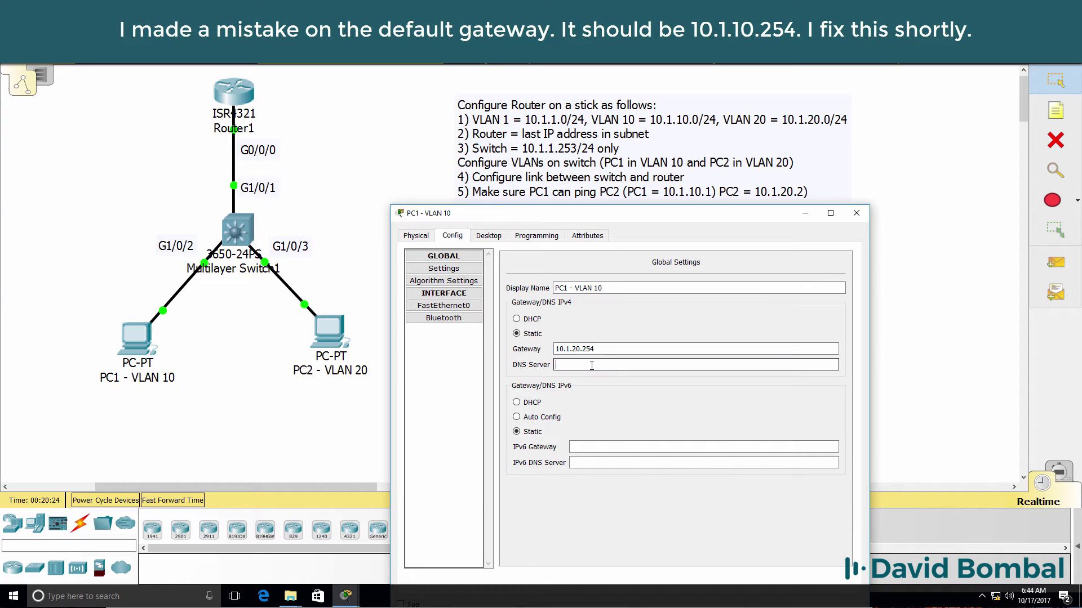
{"action": "type", "text": "10.1.20.254"}
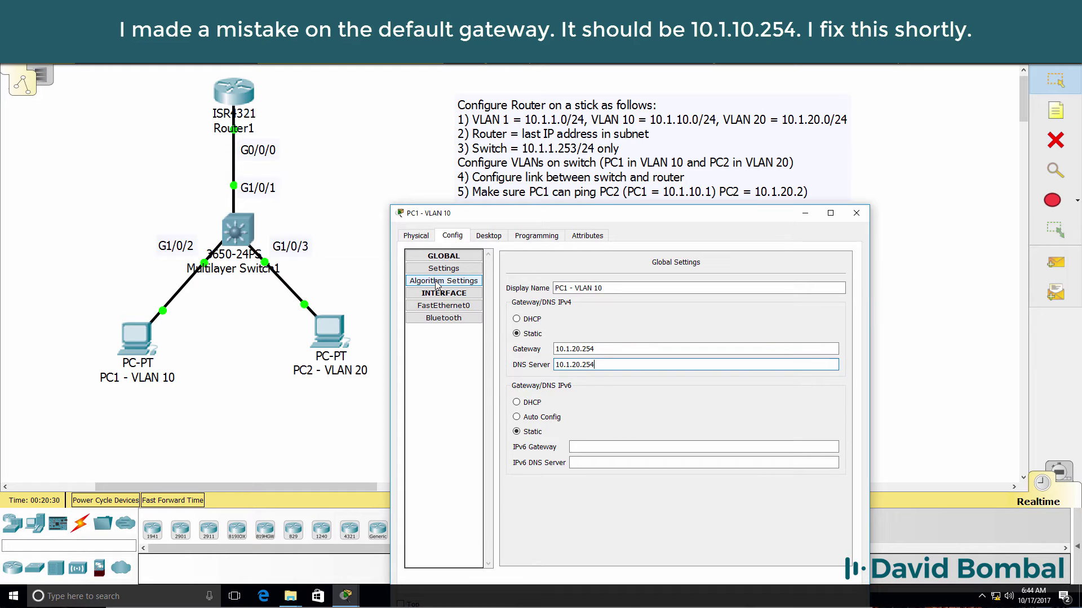
- Give PC1's FastEthernet0 the static IP 10.1.10.1 with mask 255.255.255.0
{"action": "left_click", "coordinate": [443, 305]}
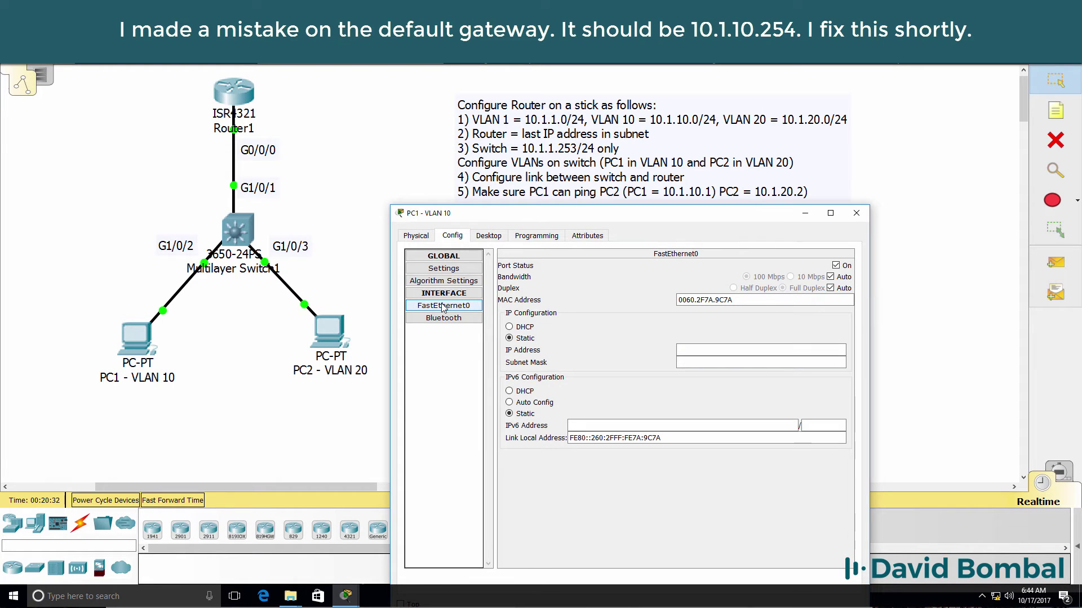
{"action": "left_click", "coordinate": [733, 350]}
{"action": "type", "text": "10.1.1"}
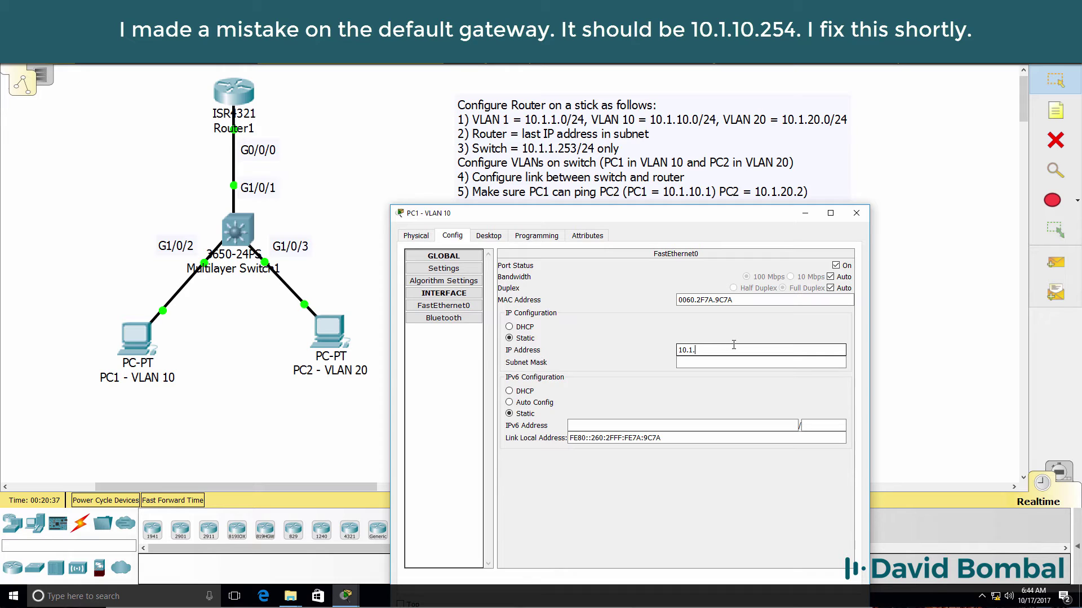
{"action": "type", "text": "0.1"}
{"action": "key", "text": "Tab"}
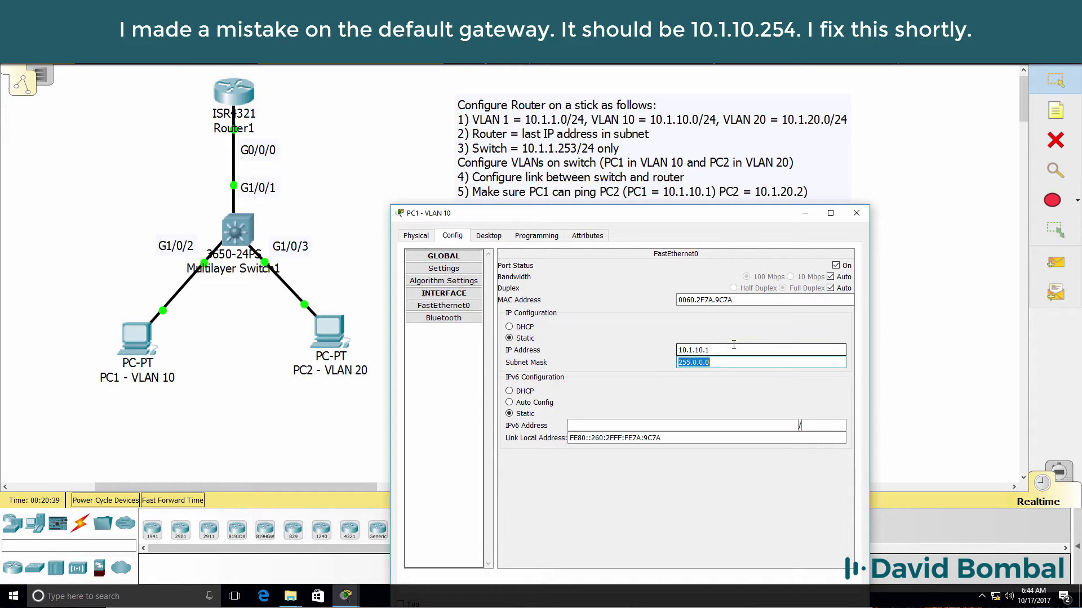
{"action": "type", "text": "255.255."}
{"action": "left_click_drag", "start_coordinate": [692, 222], "coordinate": [642, 159]}
{"action": "left_click", "coordinate": [438, 172]}
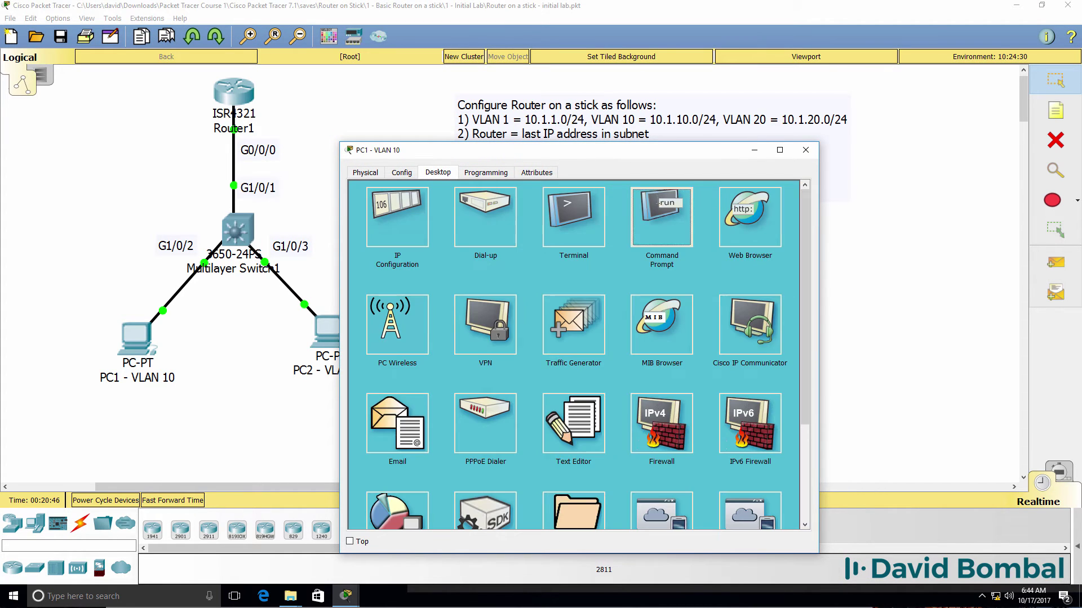
- Run ipconfig on PC1, revealing IP 10.1.10.1 with the wrong gateway 10.1.20.254
{"action": "left_click", "coordinate": [657, 206]}
{"action": "type", "text": "ipconfig"}
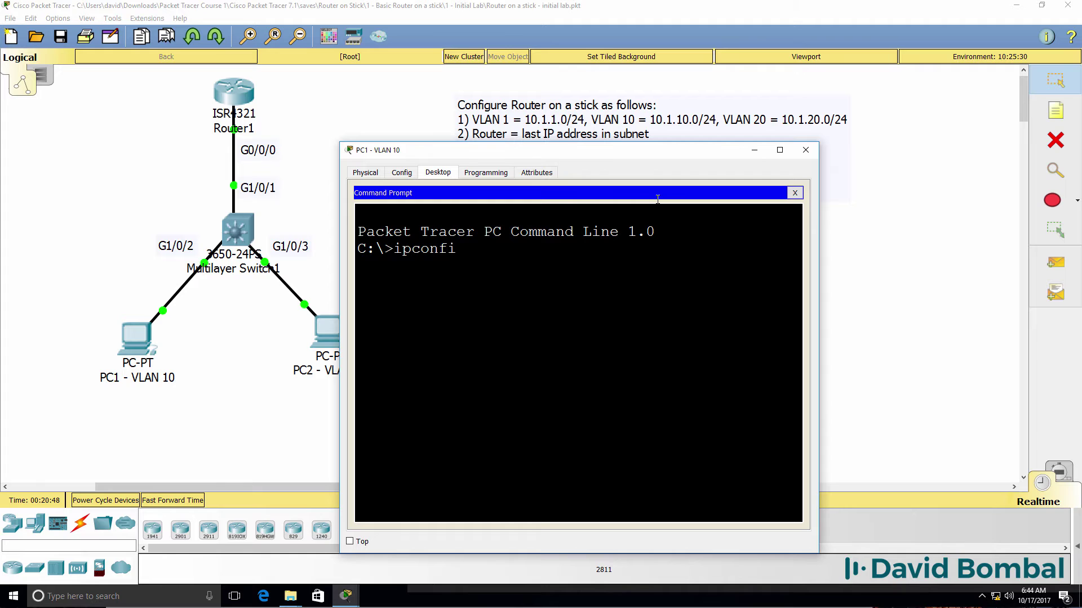
{"action": "key", "text": "Return"}
{"action": "left_click_drag", "start_coordinate": [818, 269], "coordinate": [996, 271]}
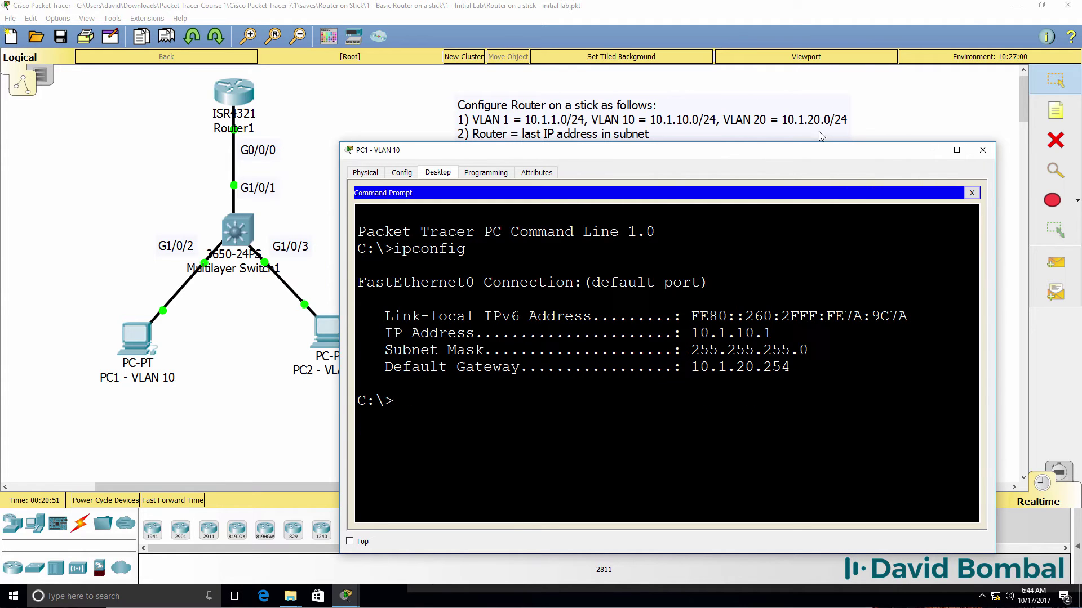
{"action": "left_click_drag", "start_coordinate": [818, 158], "coordinate": [860, 225]}
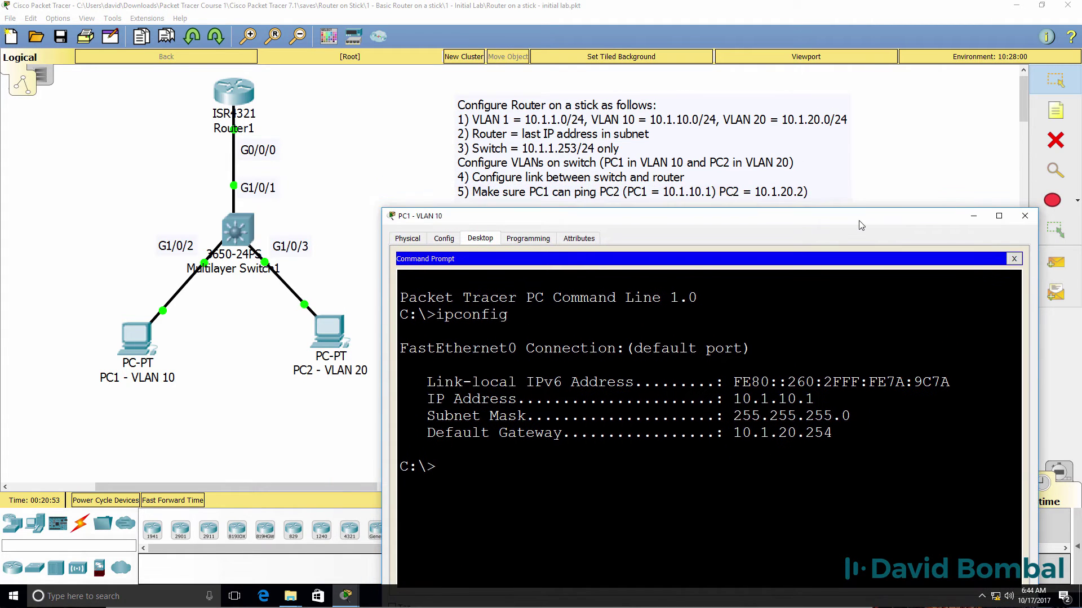
{"action": "left_click_drag", "start_coordinate": [734, 399], "coordinate": [837, 402]}
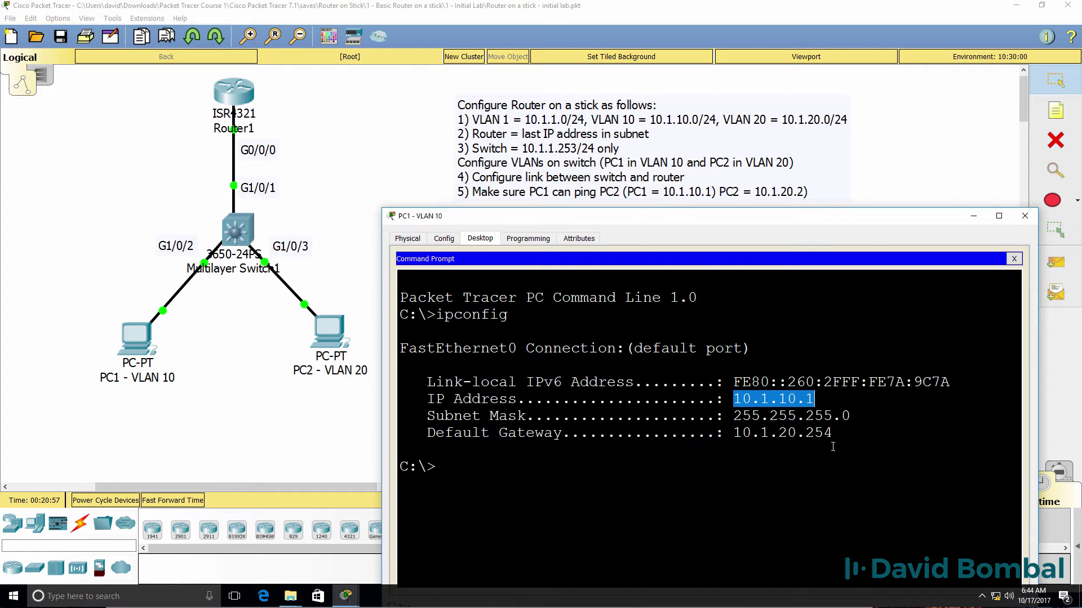
{"action": "left_click_drag", "start_coordinate": [834, 434], "coordinate": [743, 434]}
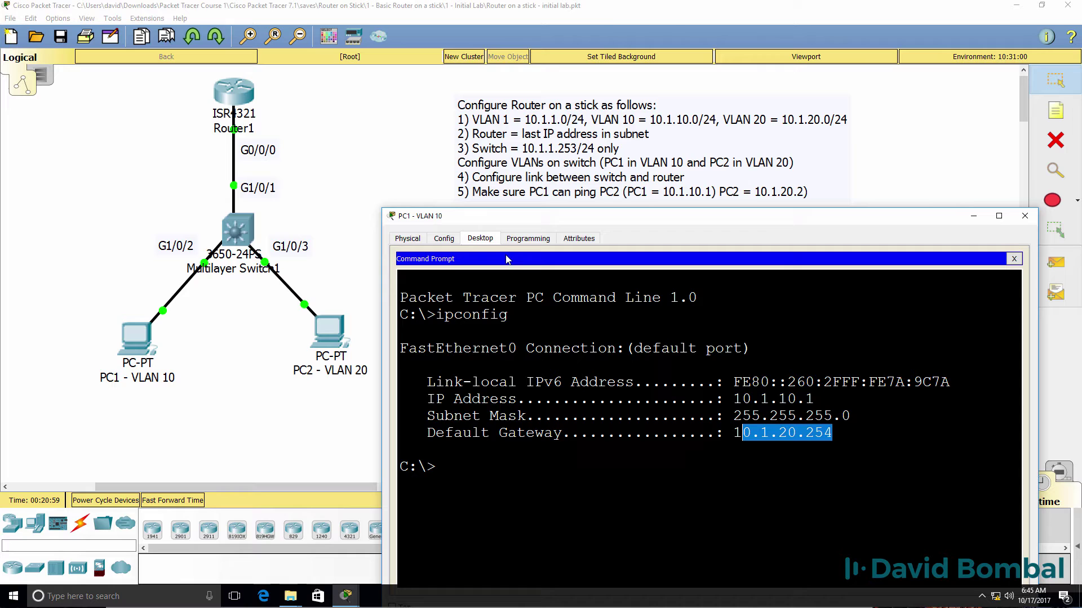
- Correct PC1's gateway and DNS server to 10.1.10.254
{"action": "left_click", "coordinate": [444, 239]}
{"action": "left_click", "coordinate": [568, 352]}
{"action": "key", "text": "BackSpace"}
{"action": "type", "text": "10.1.20.254"}
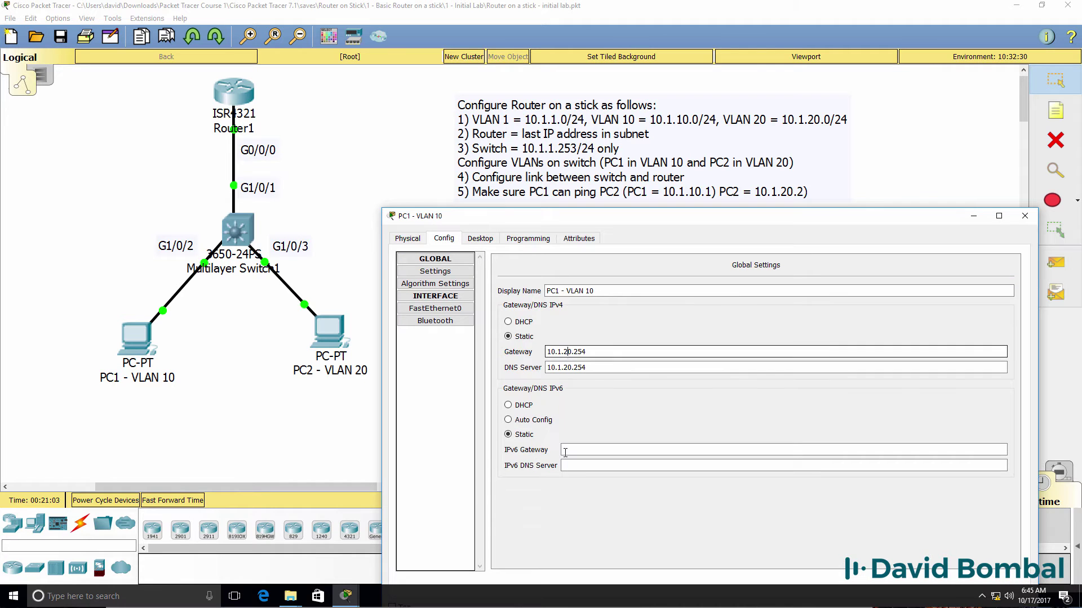
{"action": "key", "text": "Tab"}
{"action": "key", "text": "Left"}
{"action": "key", "text": "Left"}
{"action": "key", "text": "Left"}
{"action": "key", "text": "Left"}
{"action": "key", "text": "Left"}
{"action": "key", "text": "BackSpace"}
{"action": "type", "text": "1"}
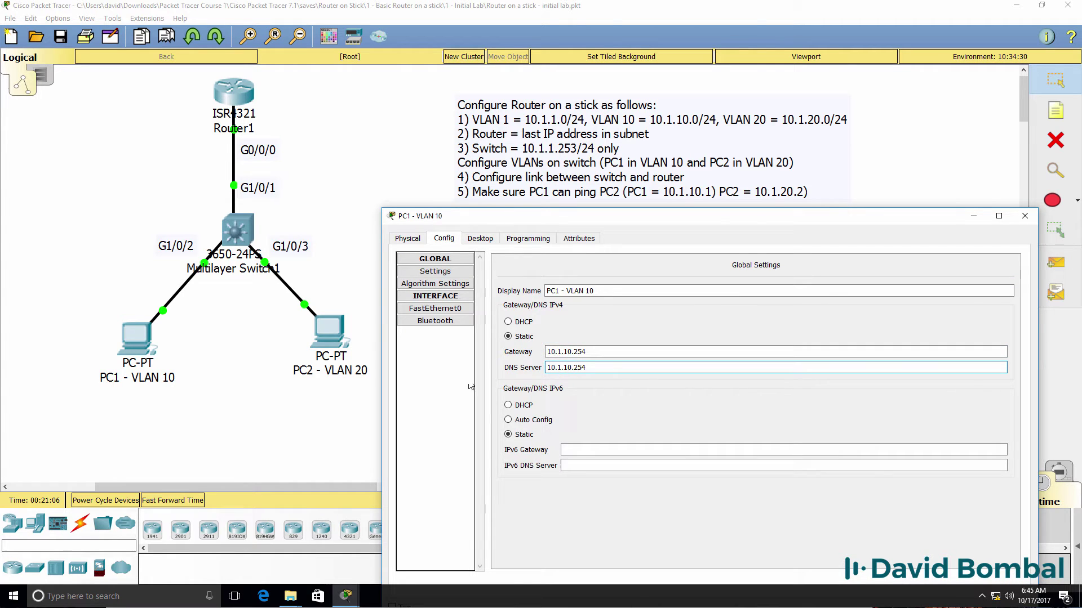
{"action": "left_click", "coordinate": [436, 308]}
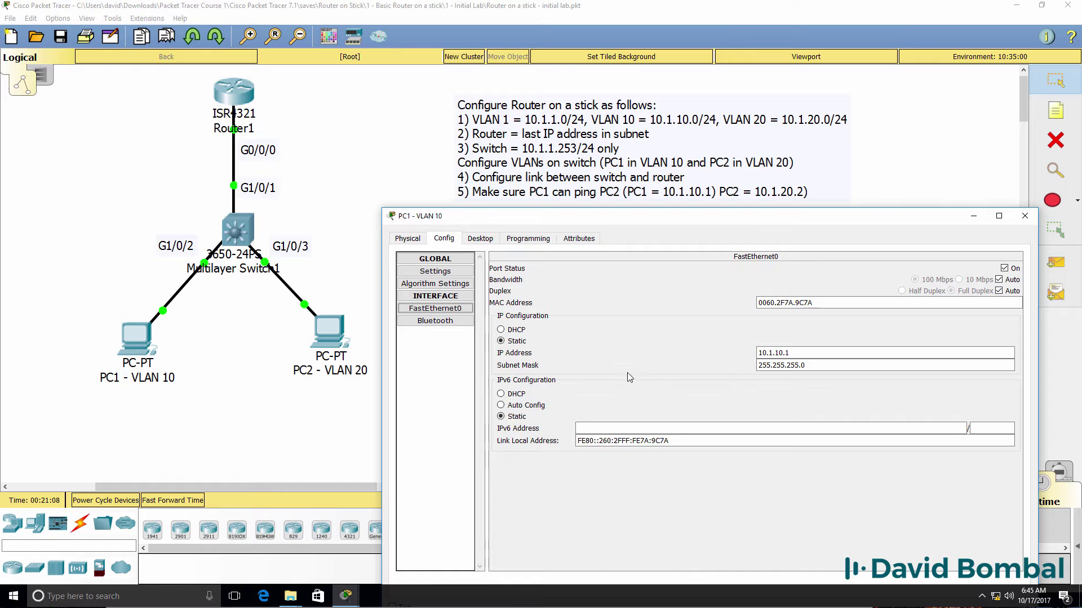
- Verify the new gateway with ipconfig and ping 10.1.10.254 successfully from PC1
{"action": "left_click", "coordinate": [485, 240]}
{"action": "type", "text": "ipconfig"}
{"action": "key", "text": "Return"}
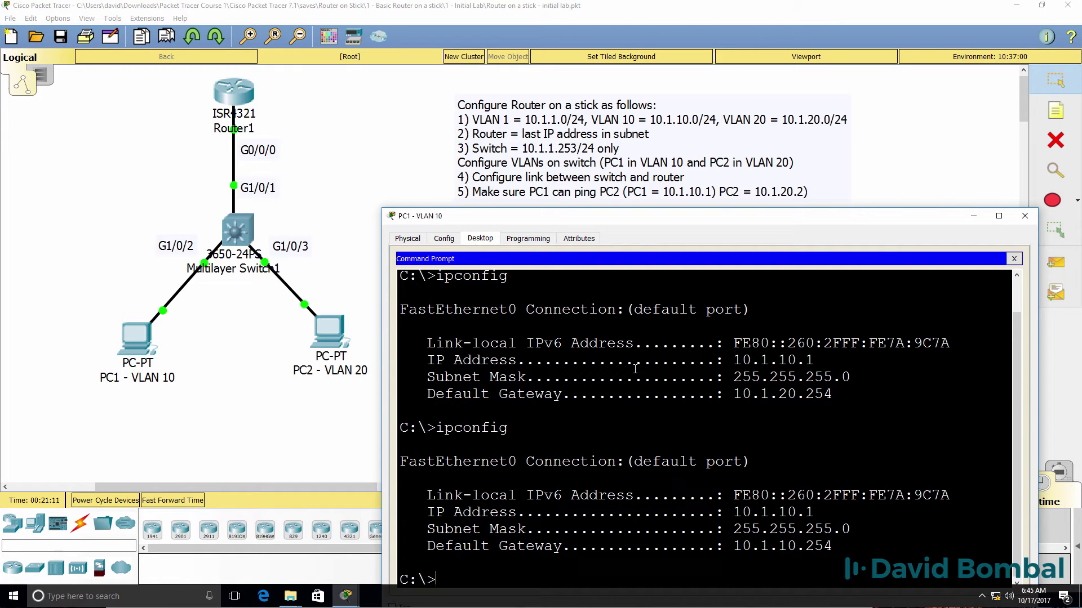
{"action": "left_click_drag", "start_coordinate": [835, 550], "coordinate": [706, 547]}
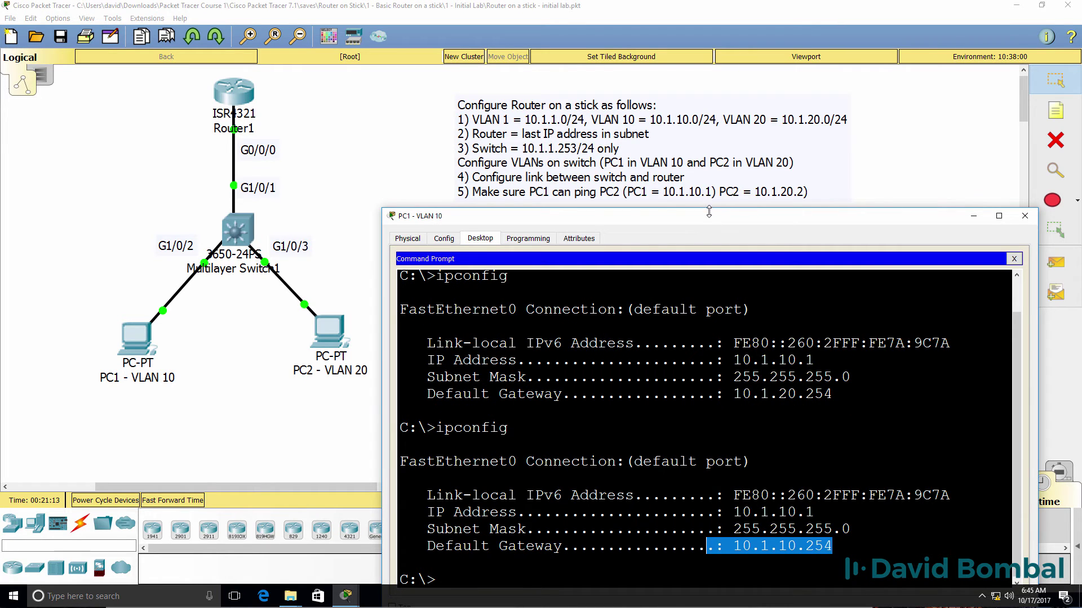
{"action": "left_click_drag", "start_coordinate": [713, 221], "coordinate": [717, 185]}
{"action": "type", "text": "pi"}
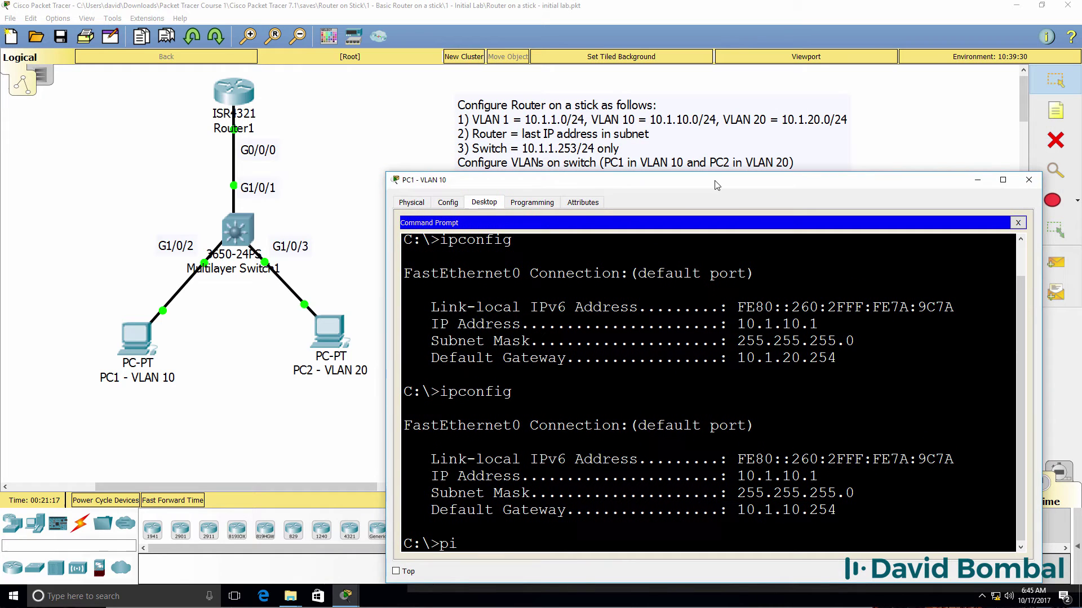
{"action": "type", "text": "ng 10.1.10.254"}
{"action": "key", "text": "Return"}
{"action": "key", "text": "ctrl+c"}
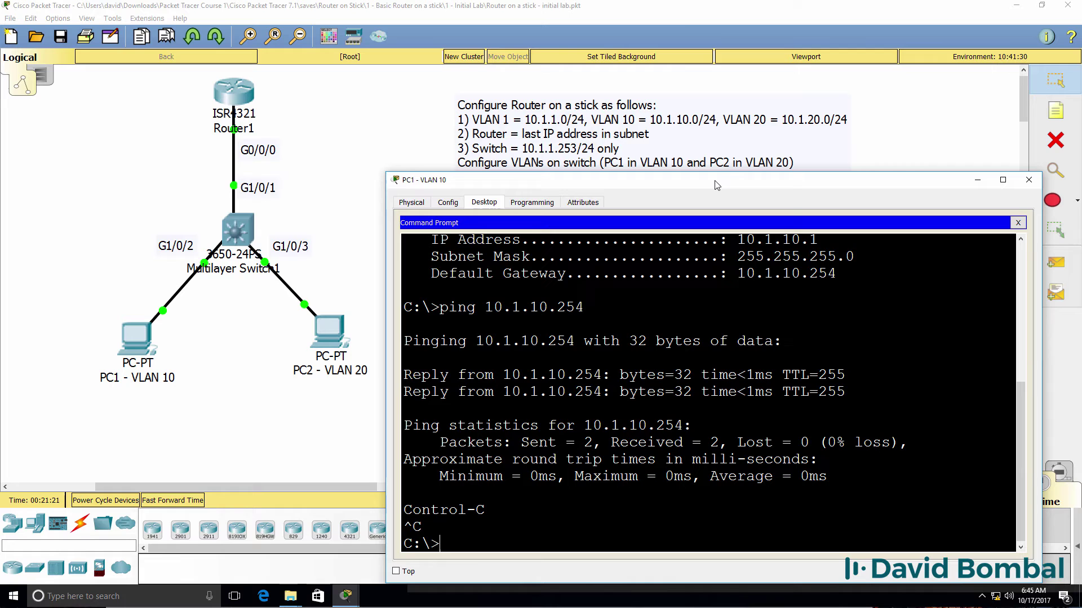
{"action": "left_click", "coordinate": [364, 226]}
- Set PC2's default gateway and DNS server to 10.1.20.254
{"action": "left_click", "coordinate": [339, 339]}
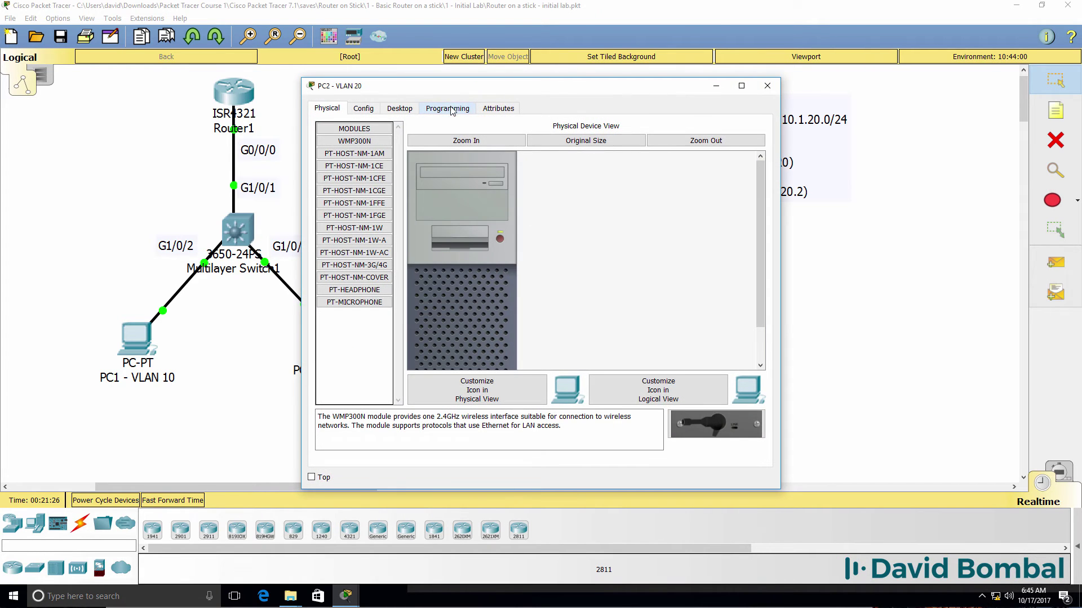
{"action": "left_click", "coordinate": [364, 110]}
{"action": "left_click_drag", "start_coordinate": [422, 86], "coordinate": [582, 212]}
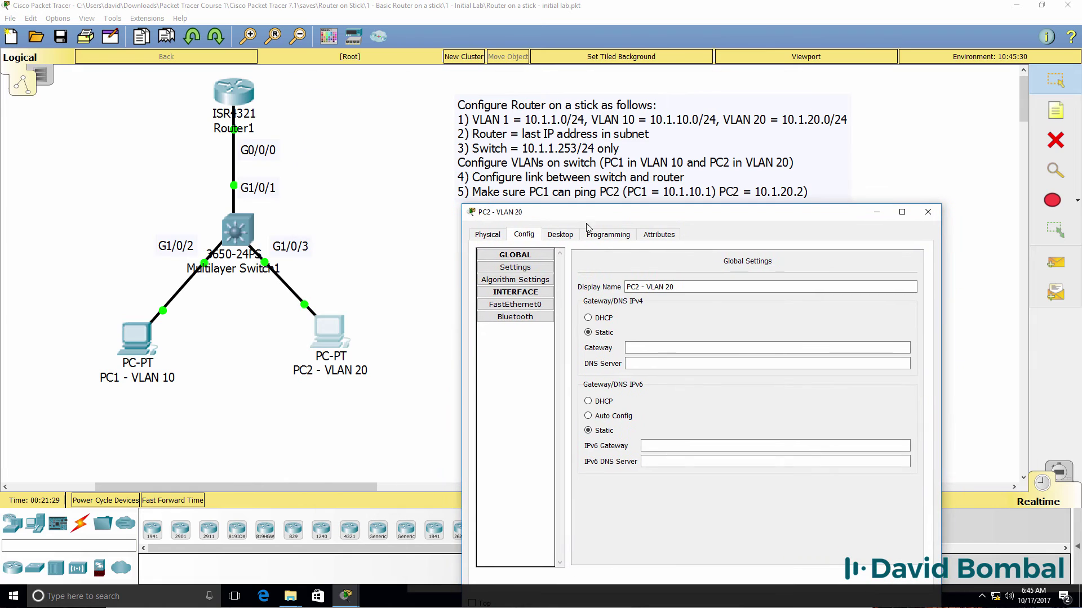
{"action": "left_click", "coordinate": [665, 347]}
{"action": "type", "text": "10.1."}
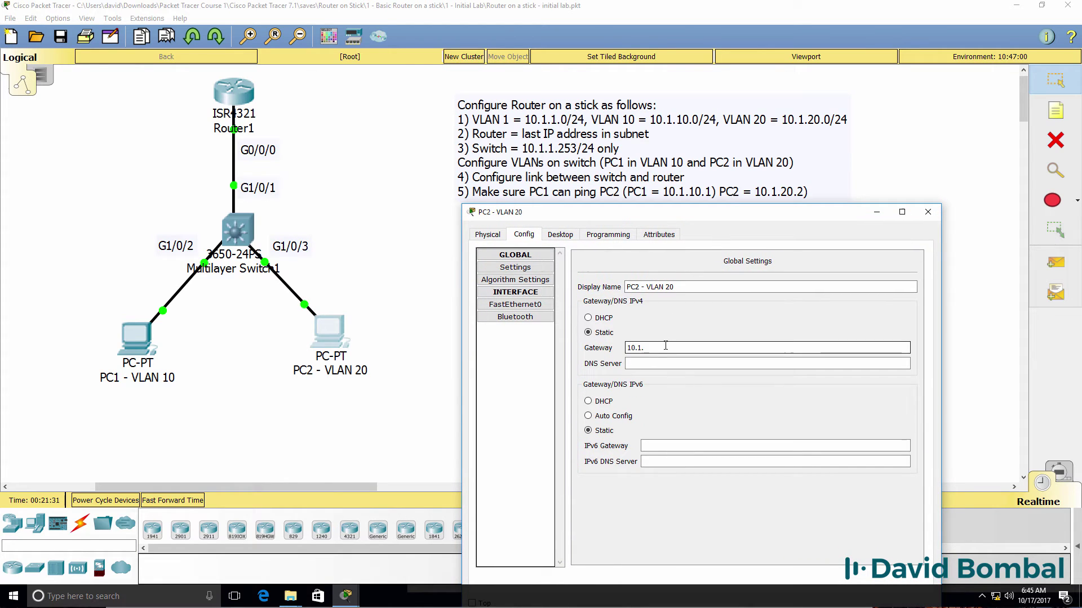
{"action": "type", "text": "20.254"}
{"action": "key", "text": "Tab"}
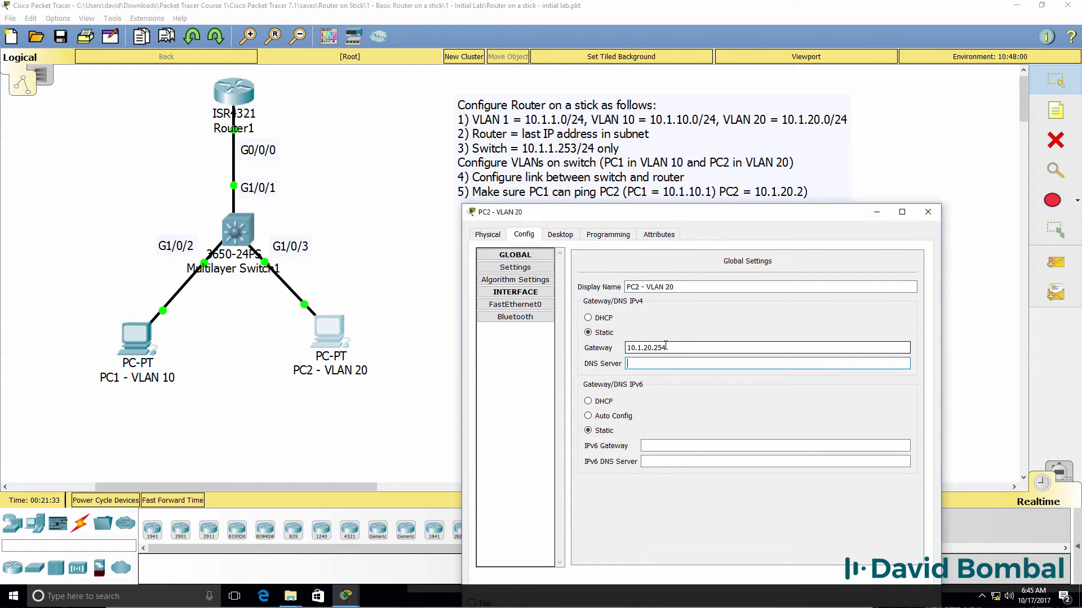
{"action": "type", "text": "10.1.20.254"}
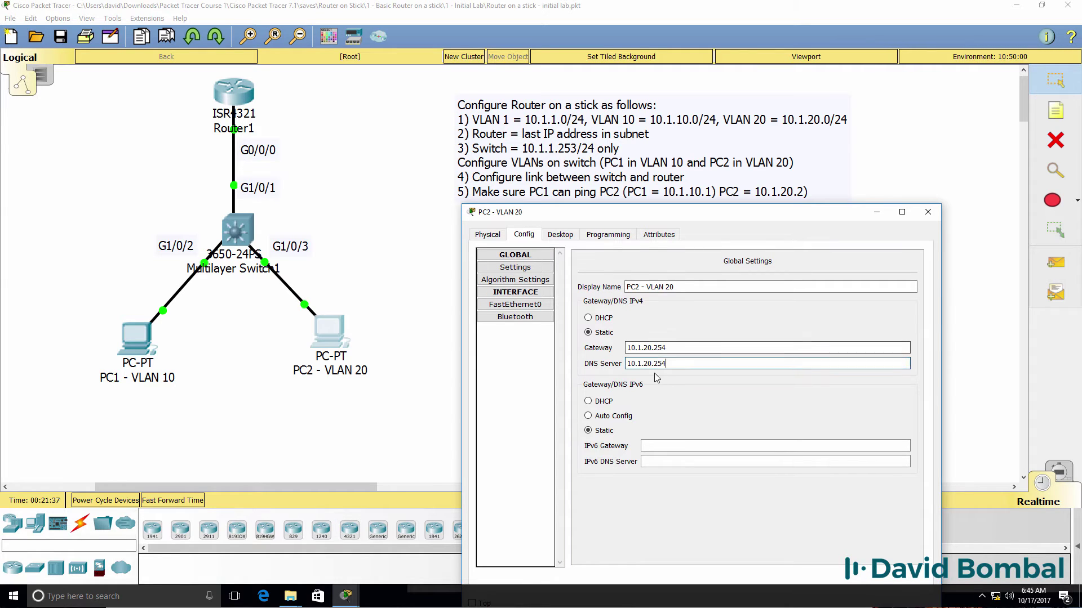
- Give PC2's FastEthernet0 the static IP 10.1.20.2 with mask 255.255.255.0
{"action": "left_click", "coordinate": [528, 307]}
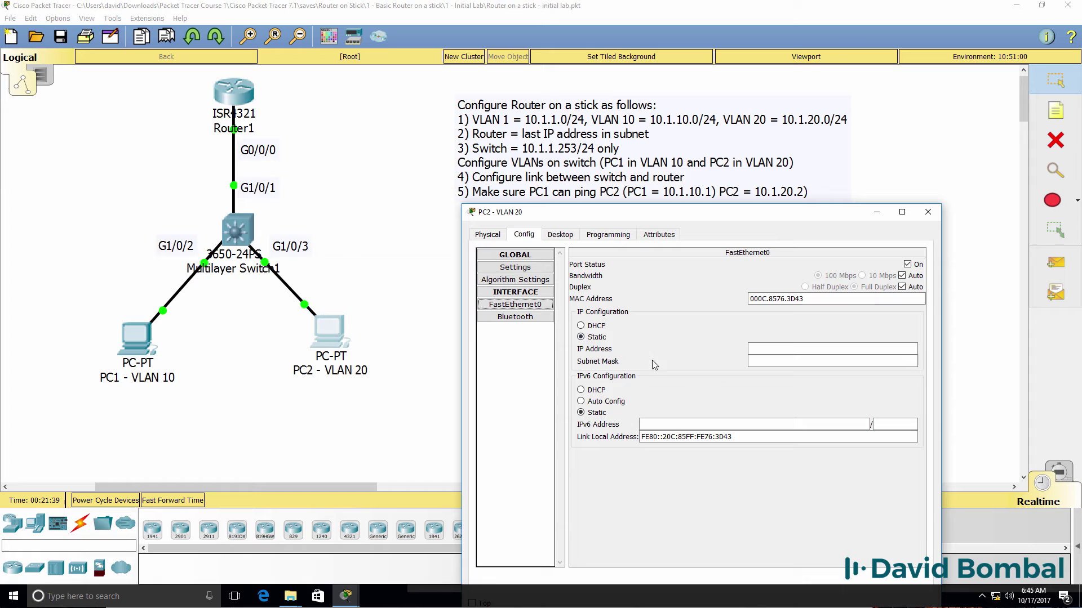
{"action": "left_click", "coordinate": [753, 348]}
{"action": "type", "text": "10."}
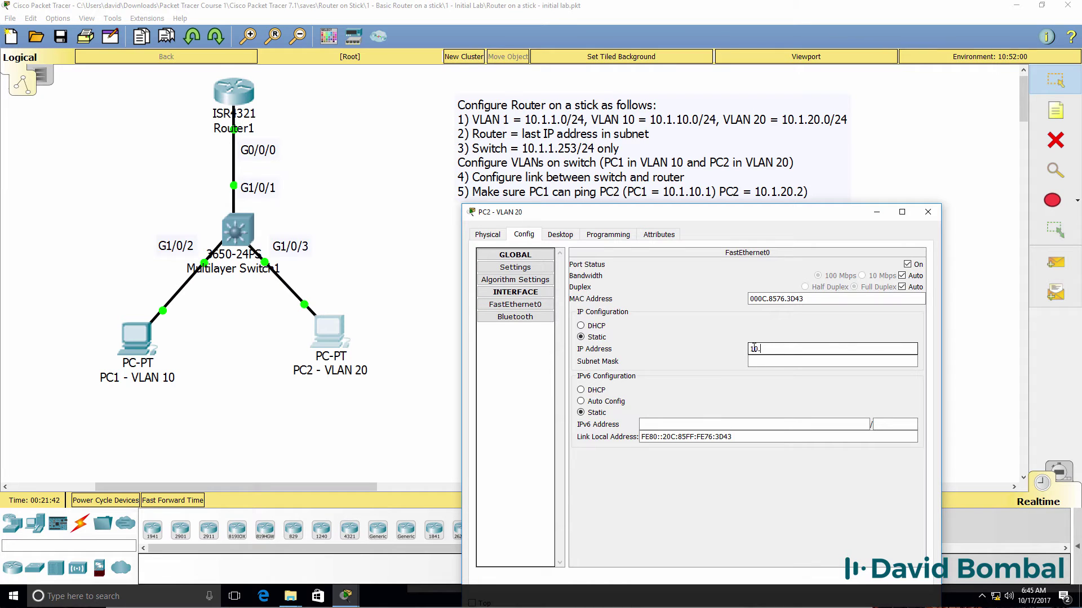
{"action": "type", "text": "1.20.2"}
{"action": "key", "text": "Tab"}
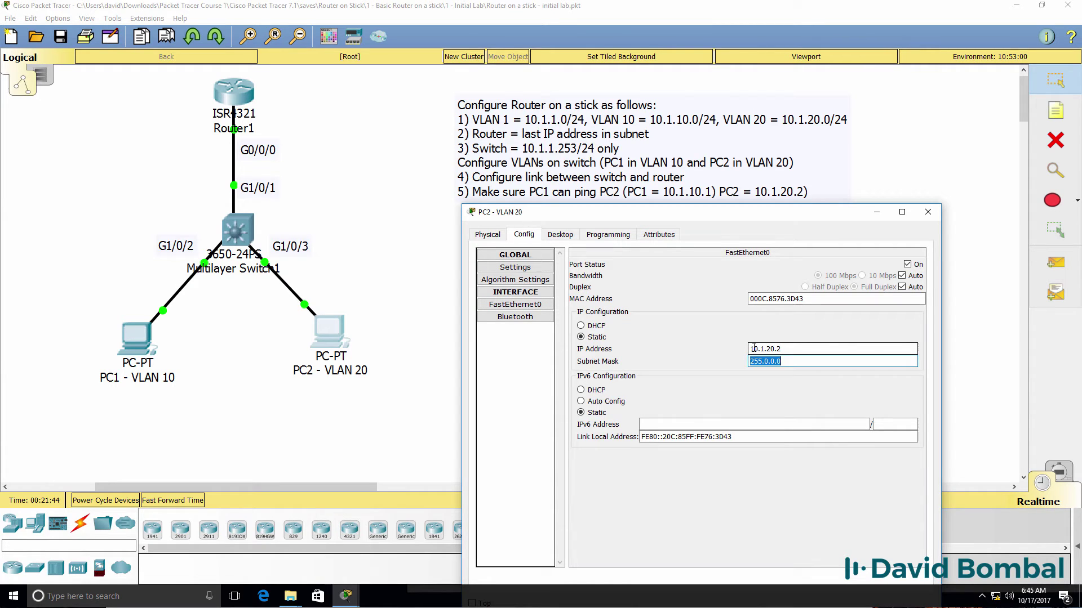
{"action": "type", "text": "255.255.255."}
{"action": "left_click", "coordinate": [576, 239]}
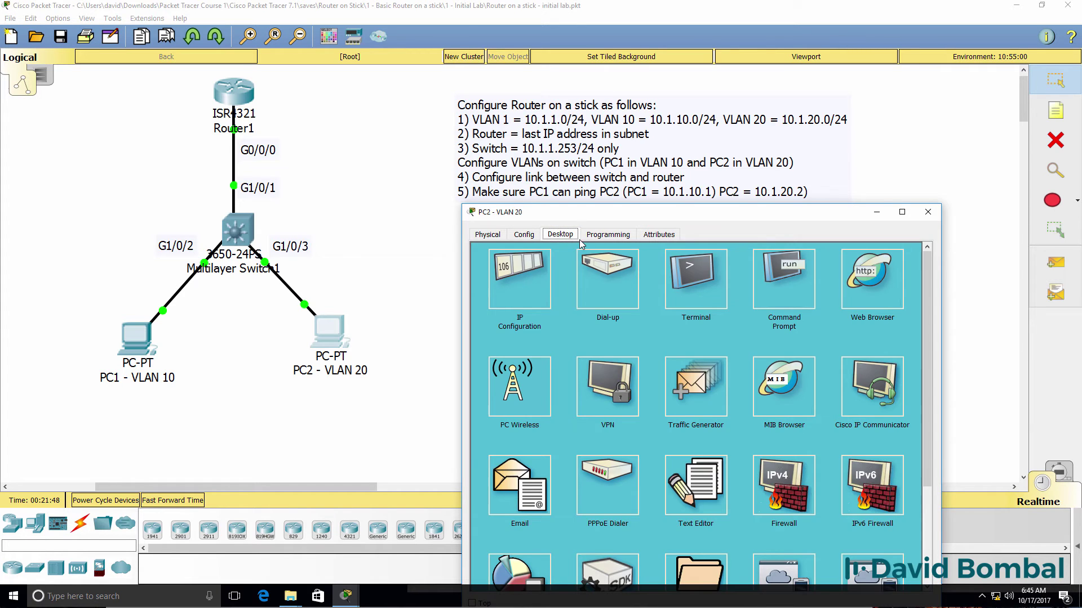
- Check PC2's addressing with ipconfig and ping its gateway 10.1.20.254
{"action": "left_click", "coordinate": [794, 291]}
{"action": "type", "text": "ipconfig"}
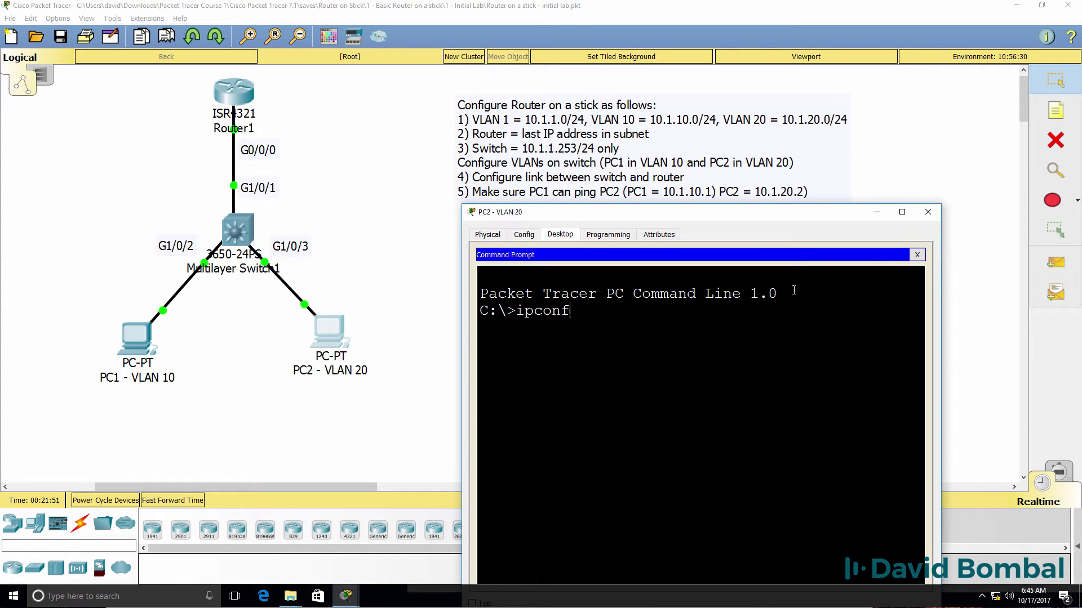
{"action": "key", "text": "Return"}
{"action": "left_click_drag", "start_coordinate": [940, 331], "coordinate": [1042, 332]}
{"action": "type", "text": "ping 10.2"}
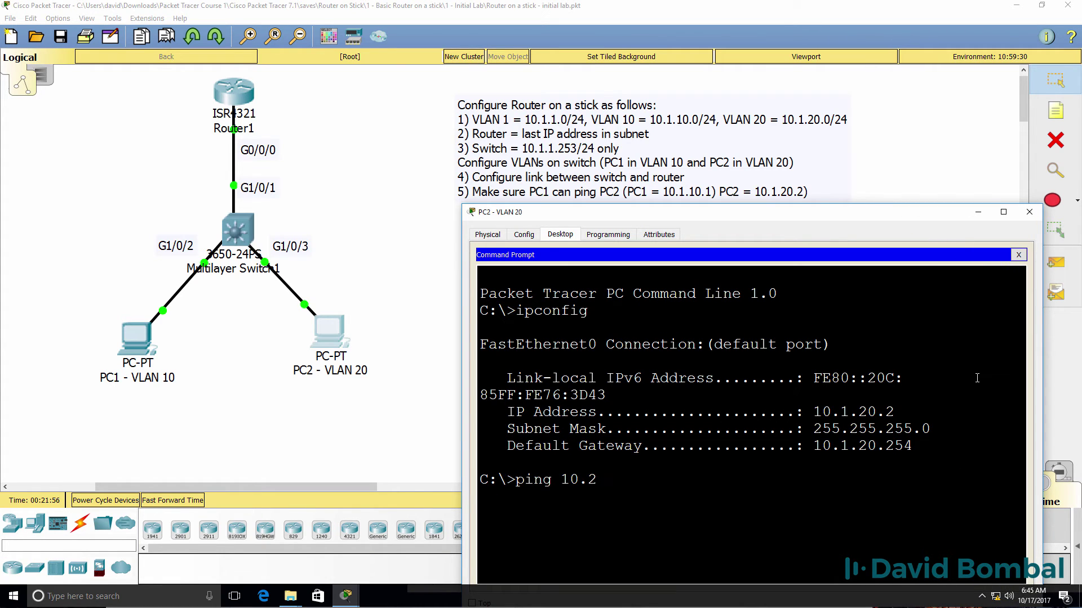
{"action": "key", "text": "BackSpace"}
{"action": "type", "text": "1.240"}
{"action": "key", "text": "BackSpace"}
{"action": "type", "text": ".254"}
{"action": "key", "text": "Return"}
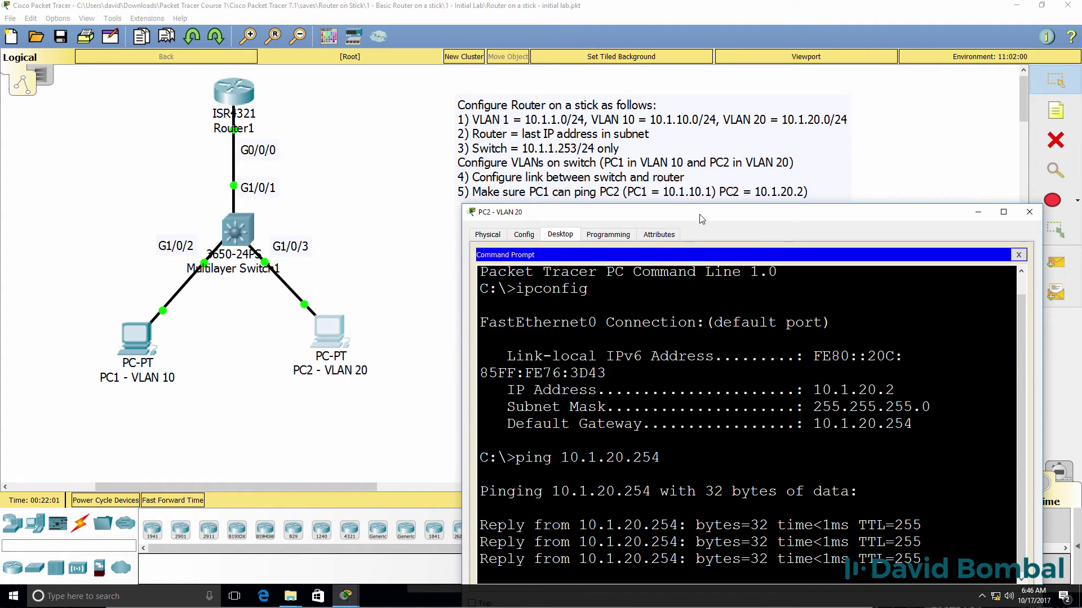
- Ping PC1 at 10.1.10.1 from PC2 with 0% loss
{"action": "left_click_drag", "start_coordinate": [701, 219], "coordinate": [689, 130]}
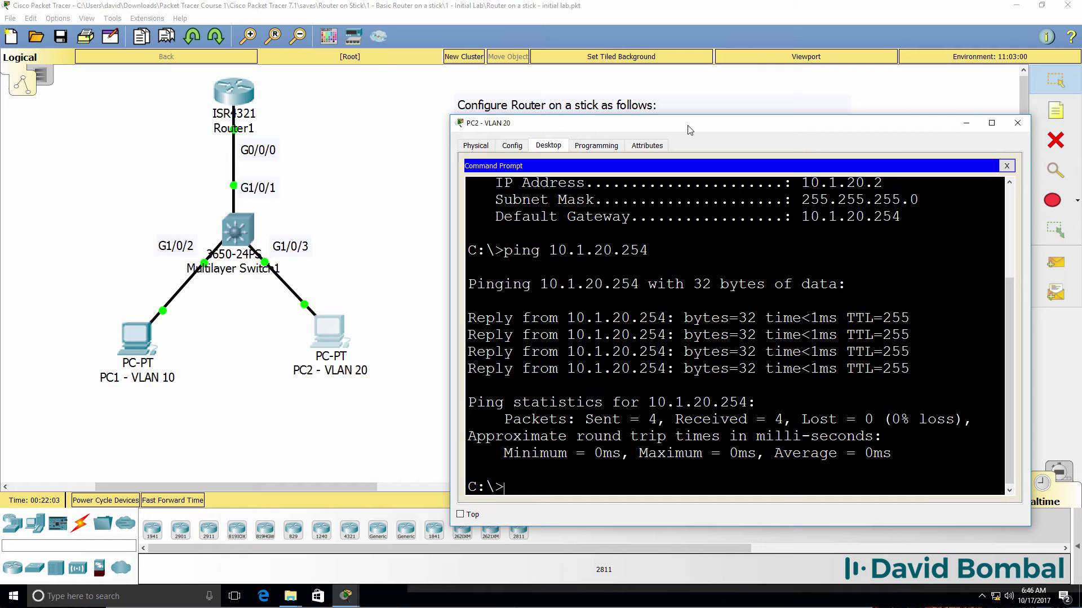
{"action": "type", "text": "ping 10.1.10.1"}
{"action": "key", "text": "Return"}
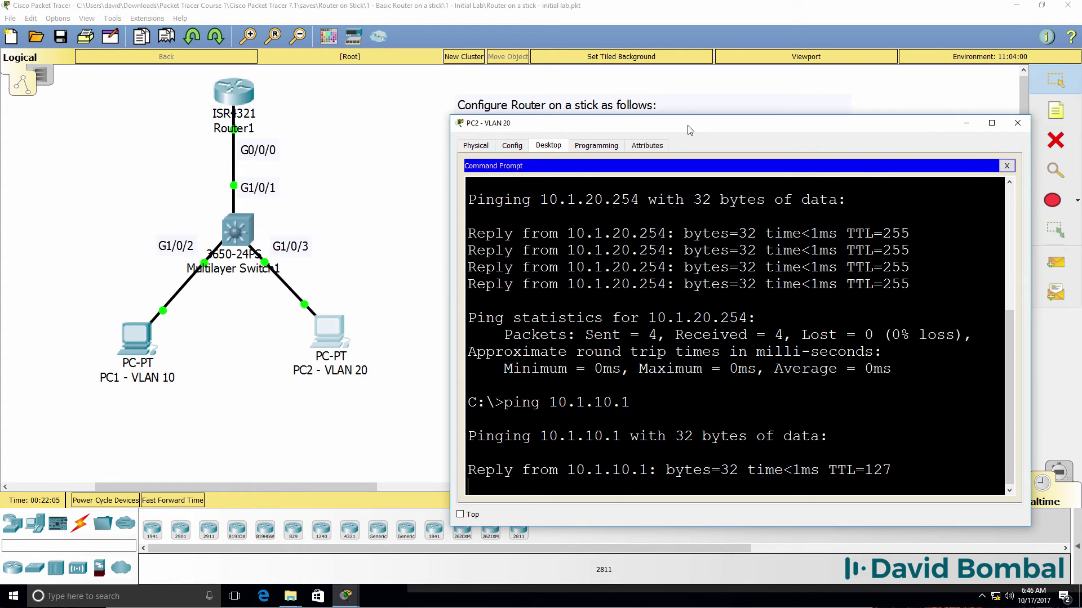
{"action": "left_click_drag", "start_coordinate": [690, 129], "coordinate": [713, 221]}
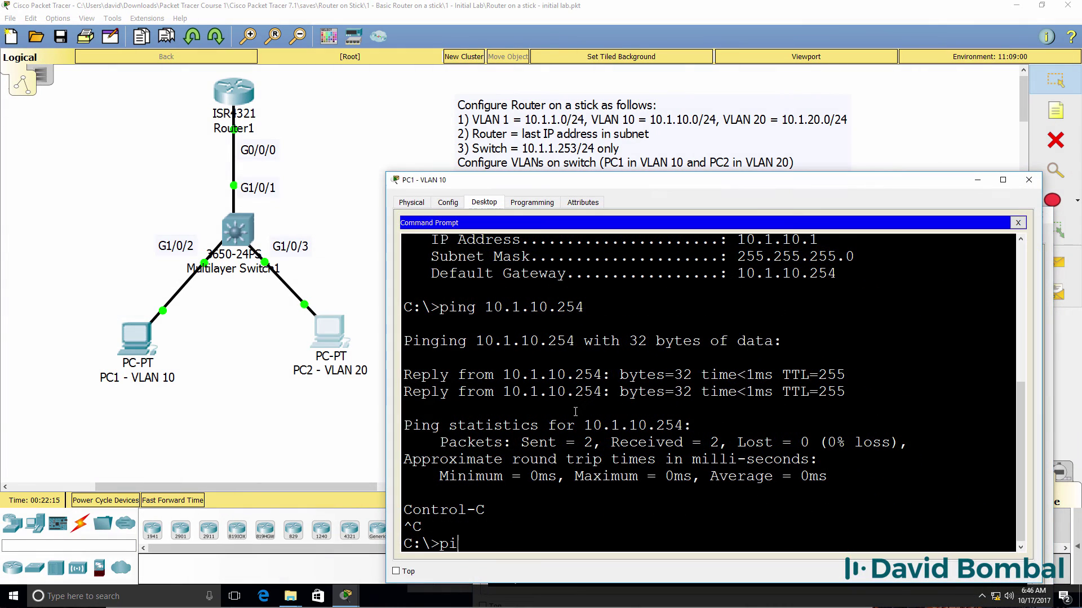
- Ping PC2 at 10.1.20.2 from PC1 with 4/4 replies, then close PC1's window
{"action": "type", "text": "ng 10"}
{"action": "type", "text": ".1.20.2"}
{"action": "key", "text": "Return"}
{"action": "left_click_drag", "start_coordinate": [633, 185], "coordinate": [643, 221]}
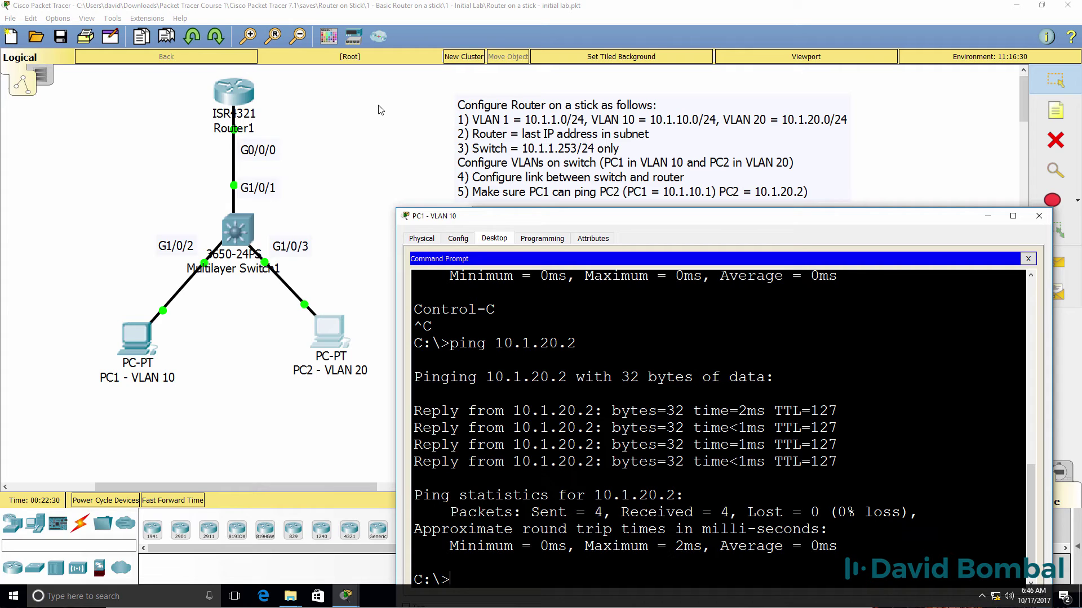
{"action": "left_click", "coordinate": [355, 138]}
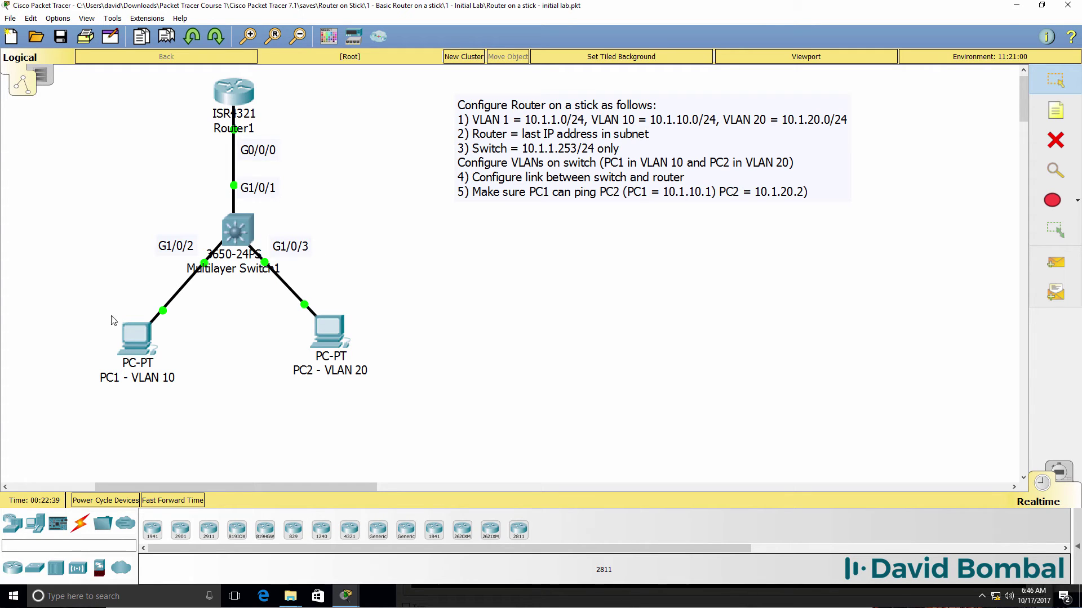
- Set Multilayer Switch1's default gateway to 10.1.1.254 and ping it successfully
{"action": "left_click", "coordinate": [236, 231]}
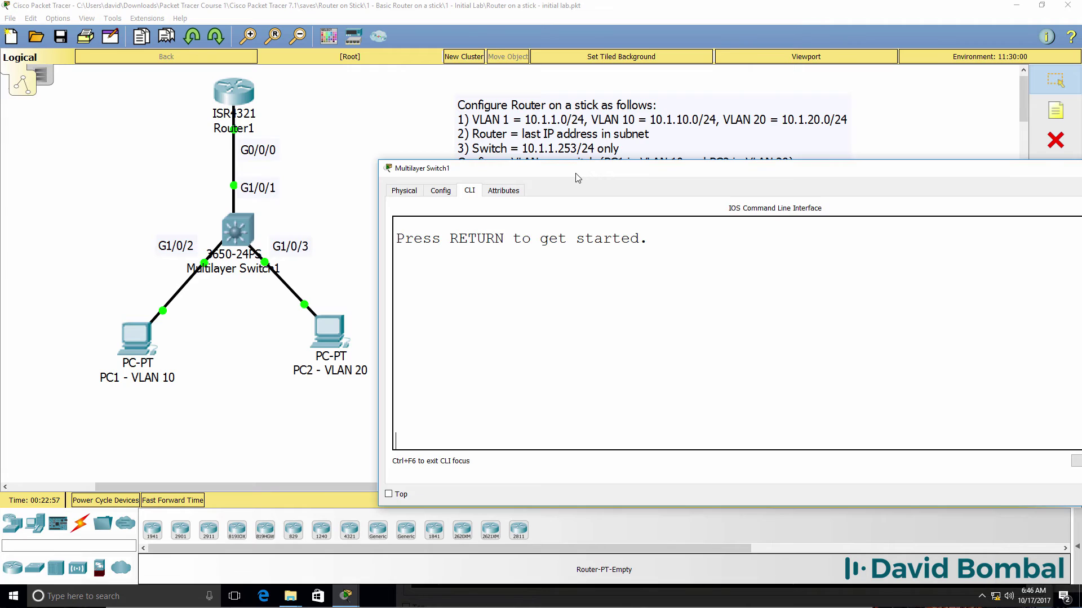
{"action": "type", "text": "en"}
{"action": "key", "text": "Return"}
{"action": "type", "text": "conf t"}
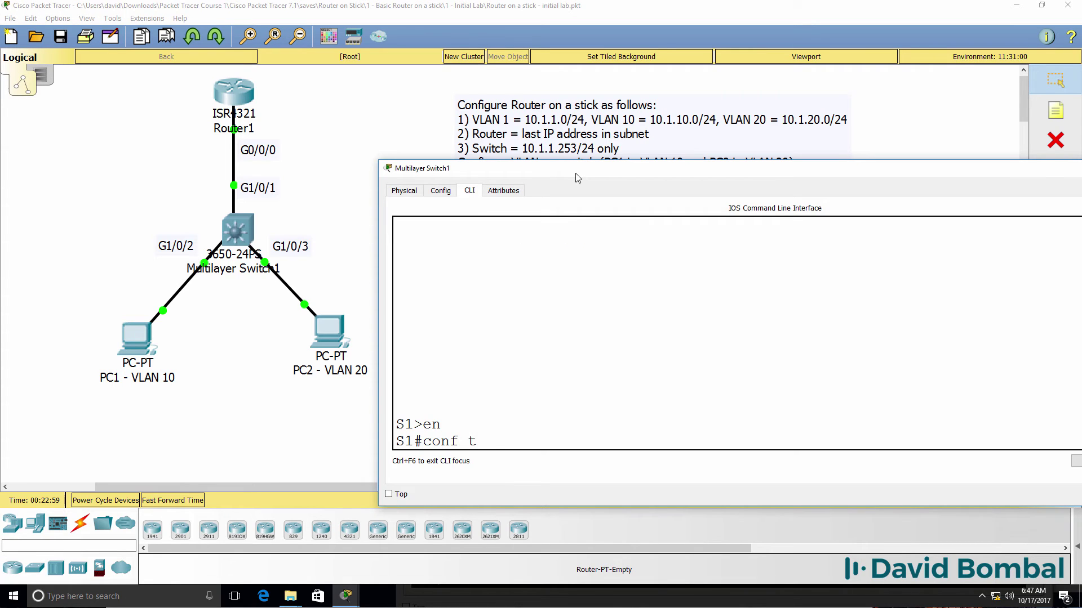
{"action": "key", "text": "Return"}
{"action": "type", "text": "ip def"}
{"action": "key", "text": "Tab"}
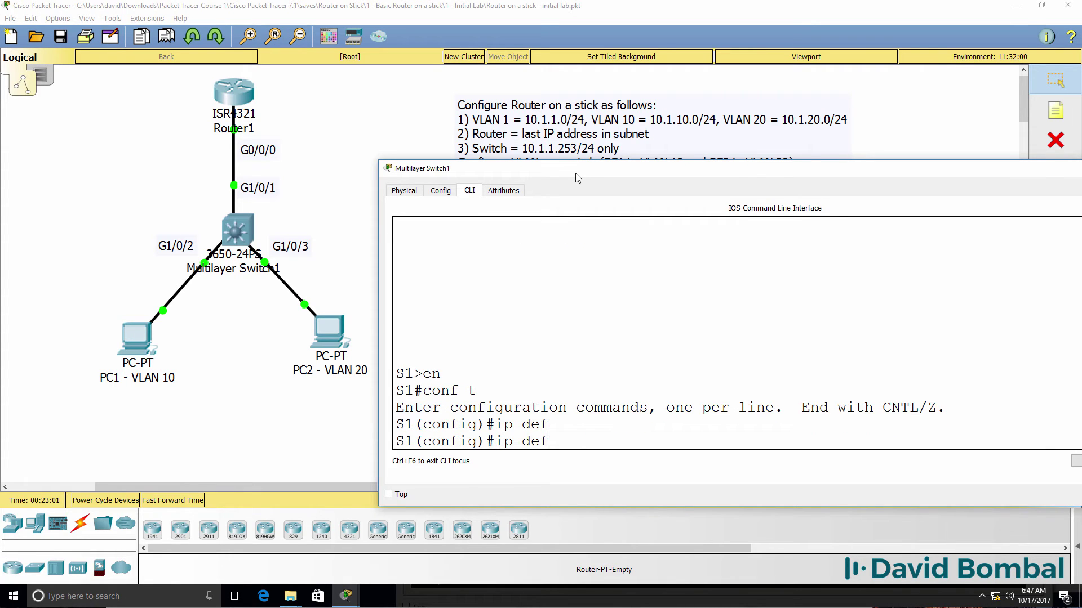
{"action": "type", "text": "?au"}
{"action": "key", "text": "Tab"}
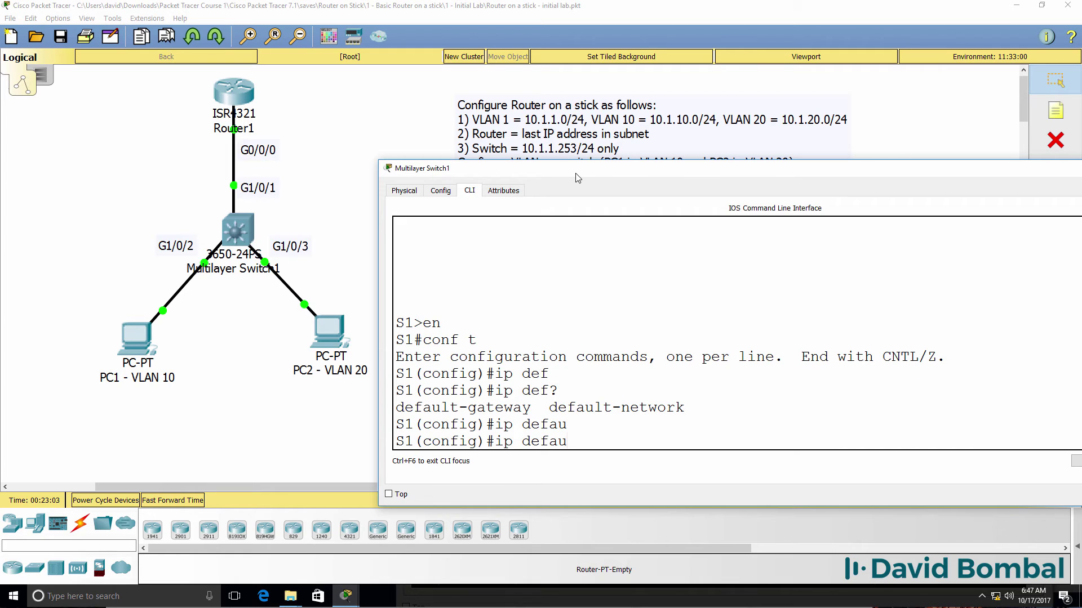
{"action": "type", "text": "t-g"}
{"action": "key", "text": "Tab"}
{"action": "key", "text": "BackSpace"}
{"action": "key", "text": "BackSpace"}
{"action": "key", "text": "BackSpace"}
{"action": "type", "text": "l"}
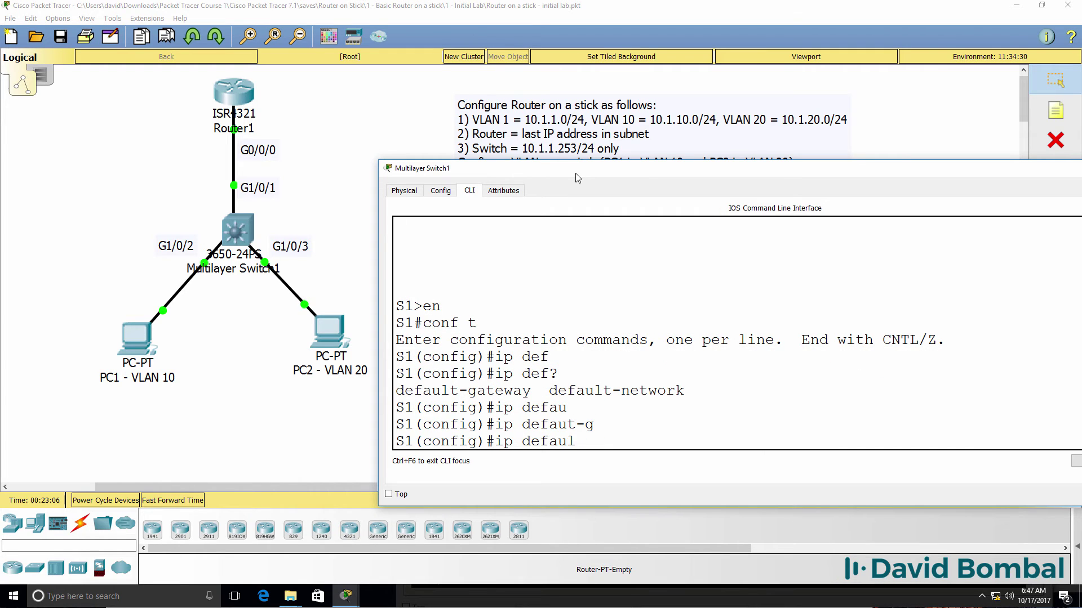
{"action": "type", "text": "t-g"}
{"action": "key", "text": "Tab"}
{"action": "type", "text": "?10"}
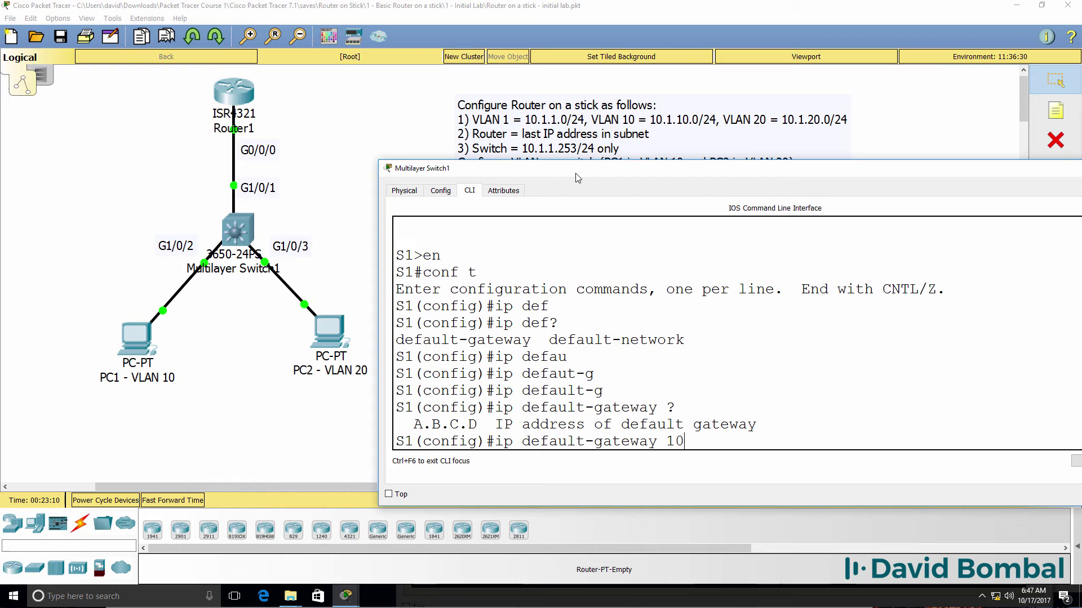
{"action": "type", "text": ".1.1.254"}
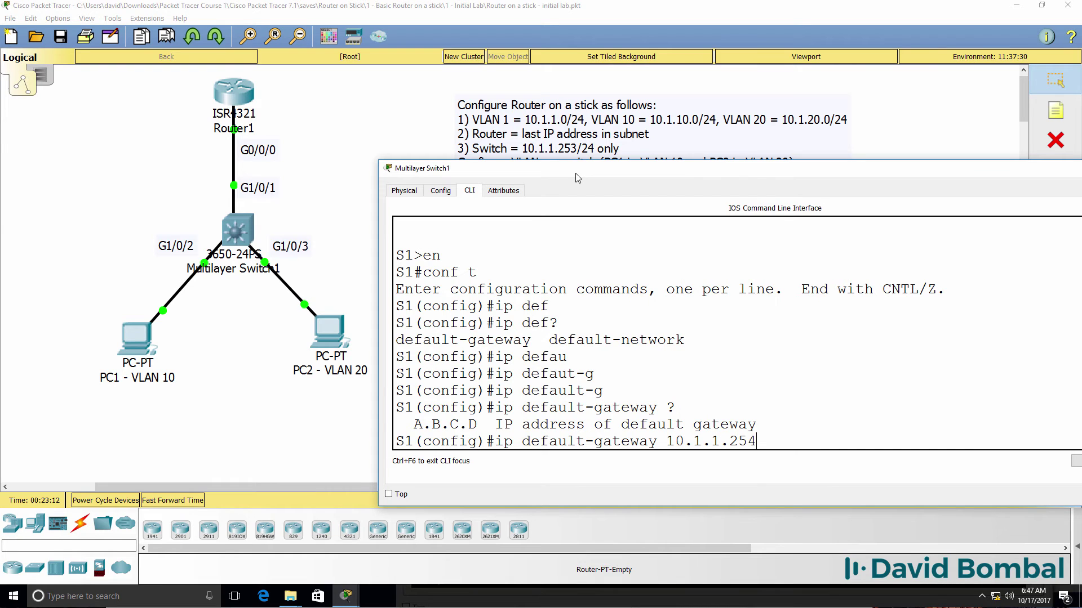
{"action": "key", "text": "Return"}
{"action": "type", "text": "end"}
{"action": "key", "text": "Return"}
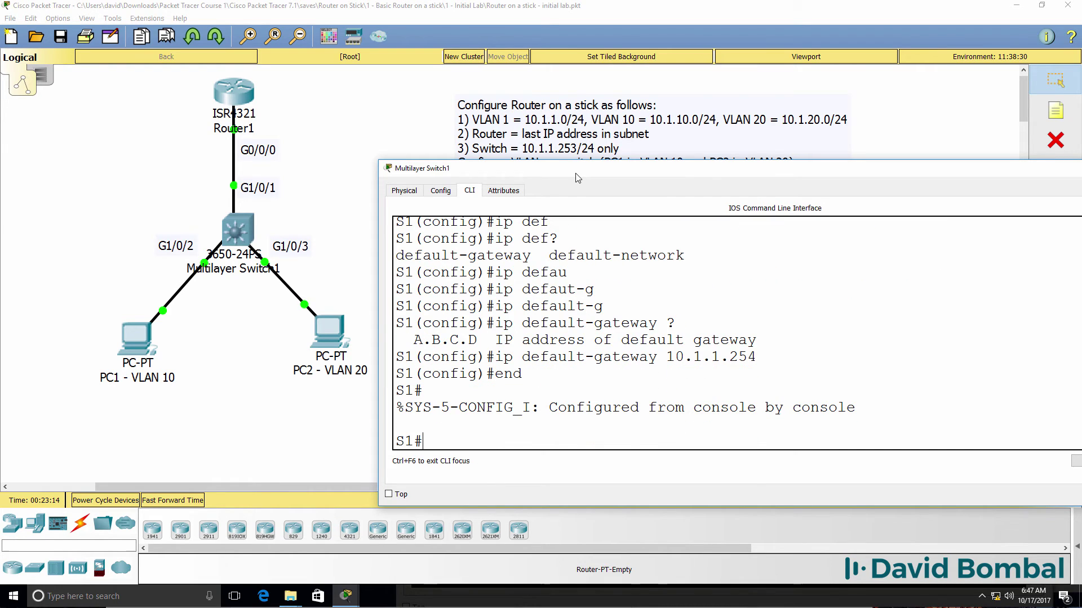
{"action": "type", "text": "ping 10.1.1.254"}
{"action": "key", "text": "Return"}
- Ping 10.1.10.1 and 10.1.20.2 from the switch (both fail), then enter 'sh run | i rout'
{"action": "type", "text": "ping 10"}
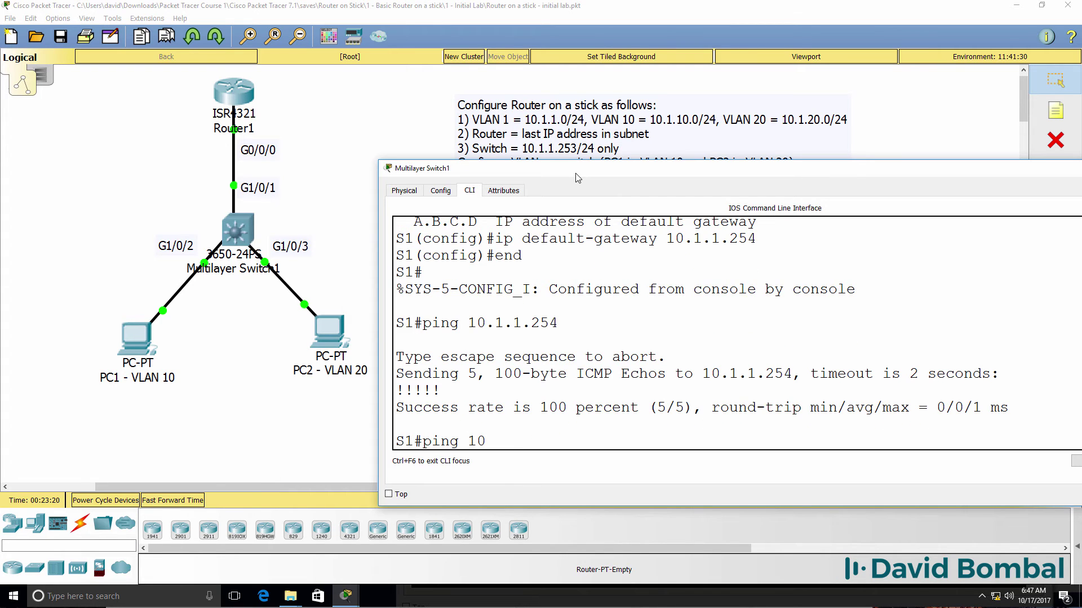
{"action": "type", "text": ".1.10.1"}
{"action": "key", "text": "Return"}
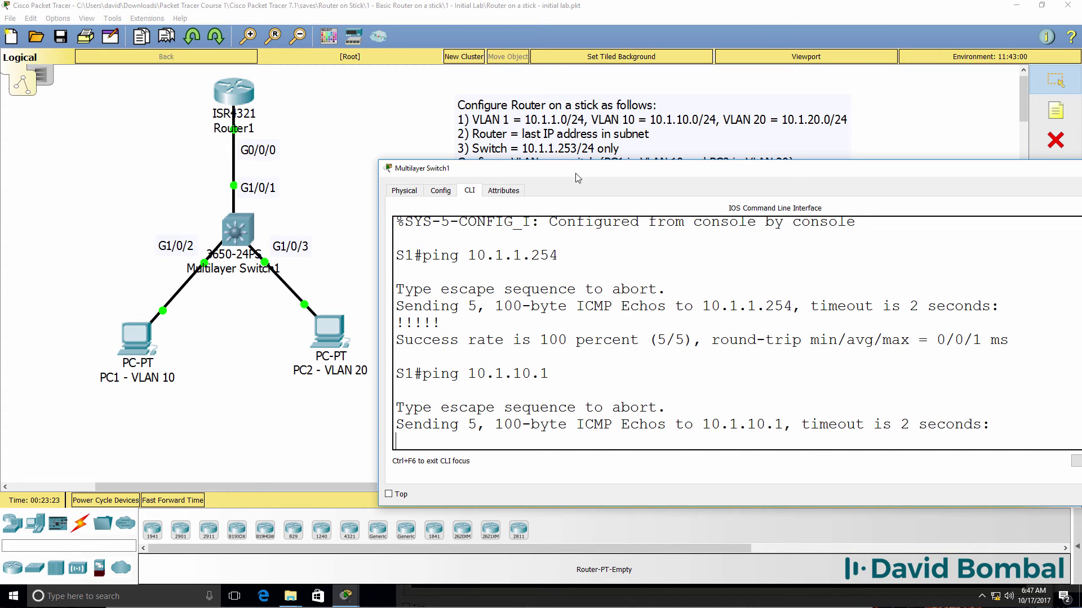
{"action": "key", "text": "ctrl+shift+6"}
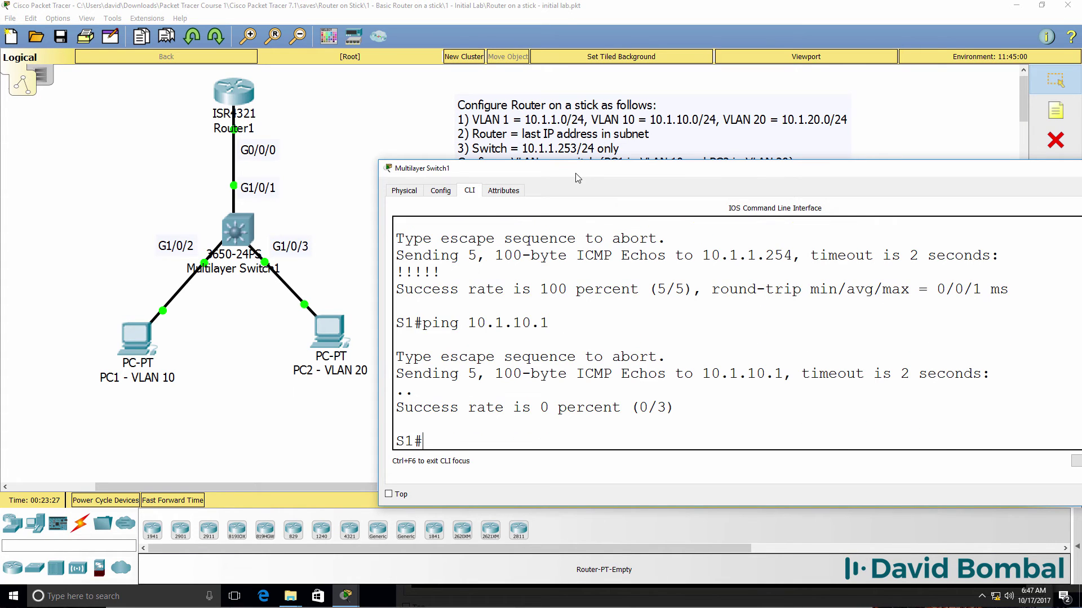
{"action": "key", "text": "Up"}
{"action": "key", "text": "Left"}
{"action": "key", "text": "BackSpace"}
{"action": "type", "text": "2"}
{"action": "key", "text": "Right"}
{"action": "key", "text": "Right"}
{"action": "type", "text": "2"}
{"action": "key", "text": "Return"}
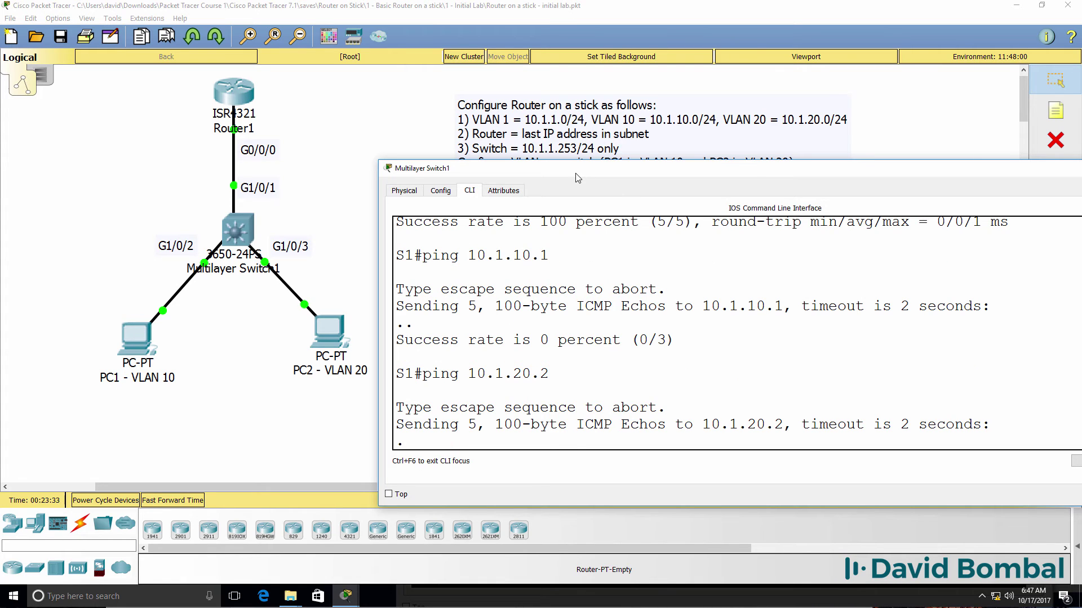
{"action": "key", "text": "ctrl+shift+6"}
{"action": "key", "text": "Return"}
{"action": "type", "text": "sh"}
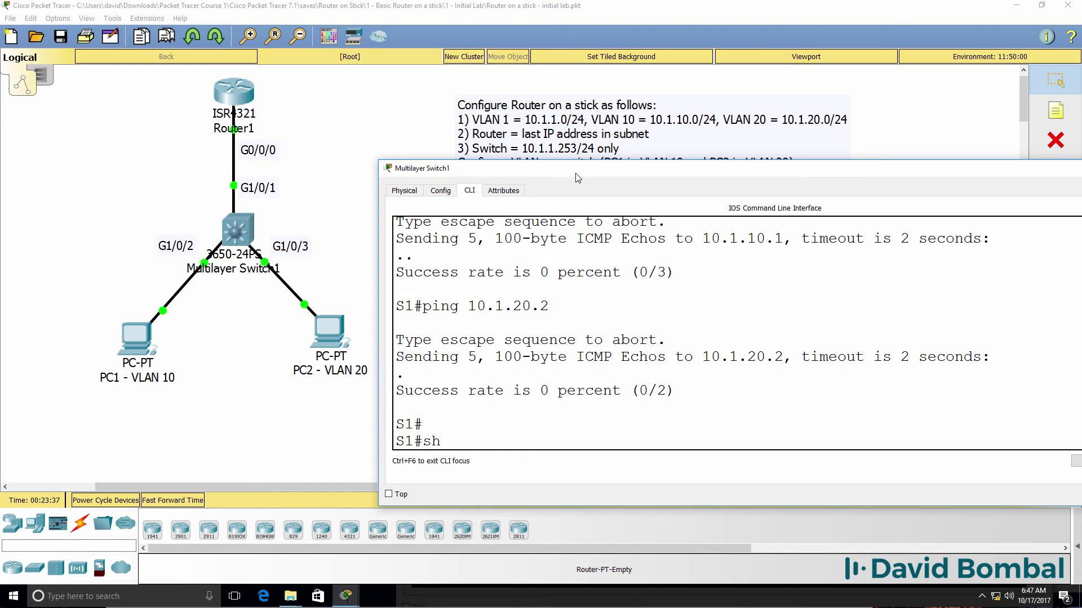
{"action": "type", "text": " run | i rout"}
- Disable IP routing on Multilayer Switch1 with 'no ip routing' and recheck the running config
{"action": "key", "text": "Return"}
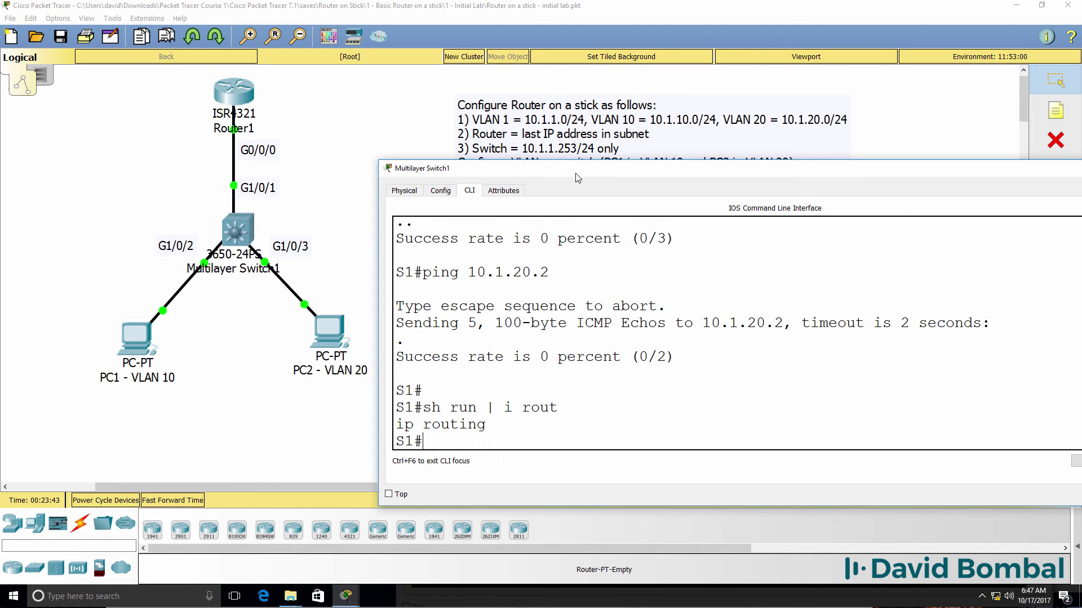
{"action": "type", "text": "conf t"}
{"action": "key", "text": "Return"}
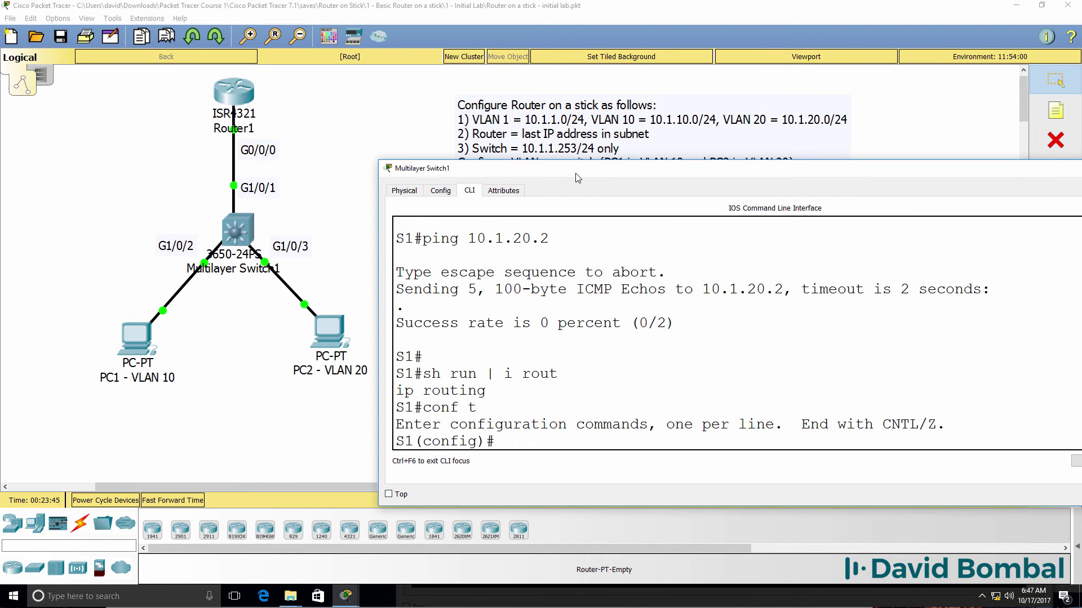
{"action": "type", "text": "no ip routin"}
{"action": "type", "text": "g"}
{"action": "key", "text": "Return"}
{"action": "type", "text": "end"}
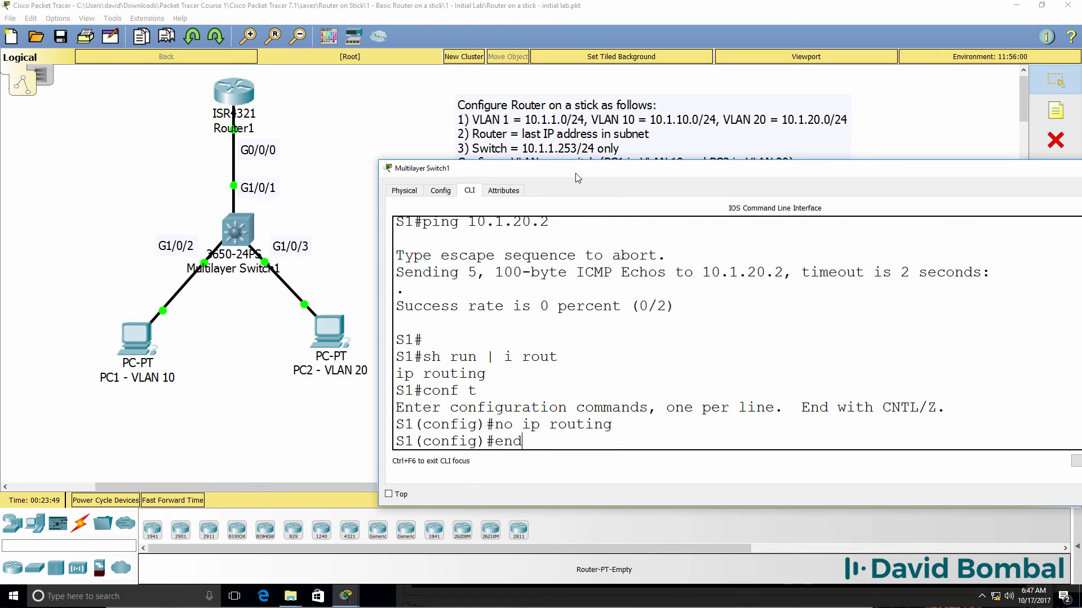
{"action": "key", "text": "Return"}
{"action": "key", "text": "Up"}
{"action": "key", "text": "Up"}
{"action": "key", "text": "Return"}
- Re-ping 10.1.20.2 and 10.1.10.1 at 80% success and confirm default gateway 10.1.1.254
{"action": "key", "text": "Up"}
{"action": "key", "text": "Up"}
{"action": "key", "text": "Up"}
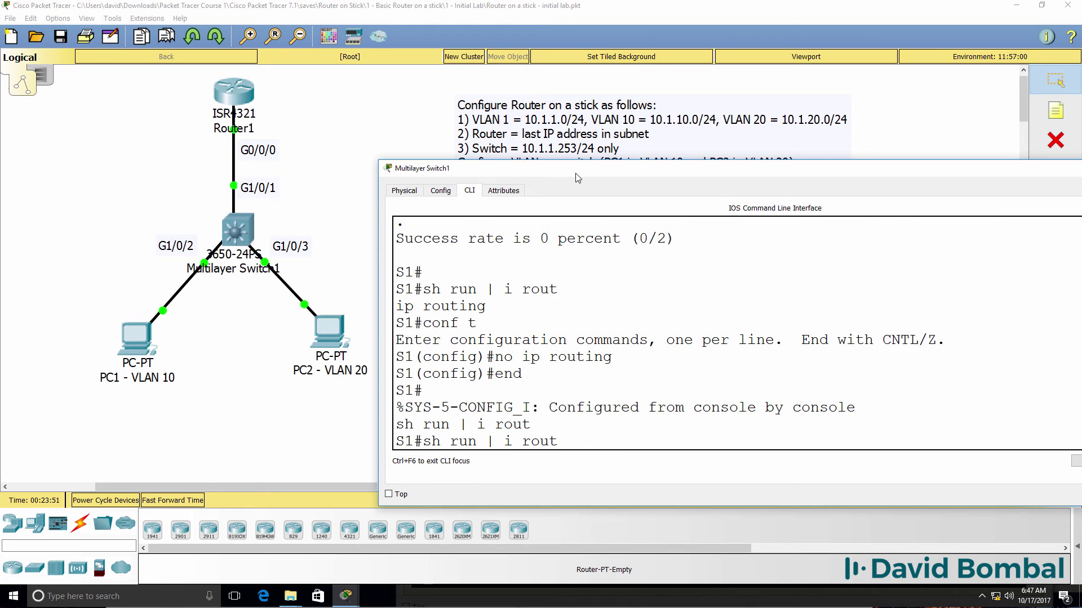
{"action": "key", "text": "Return"}
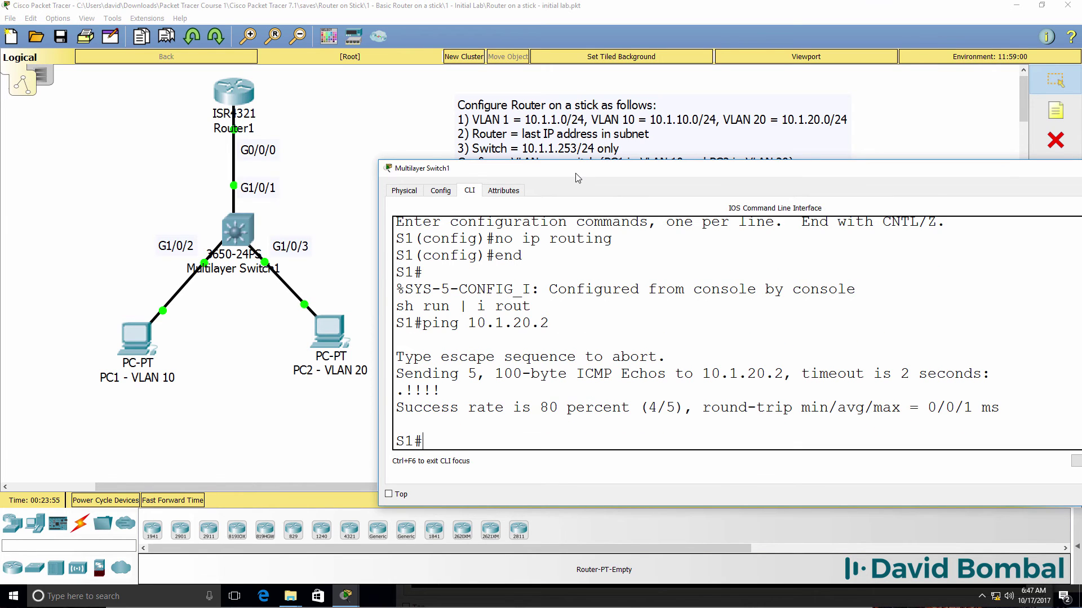
{"action": "key", "text": "Up"}
{"action": "key", "text": "Up"}
{"action": "key", "text": "Up"}
{"action": "key", "text": "Down"}
{"action": "key", "text": "Down"}
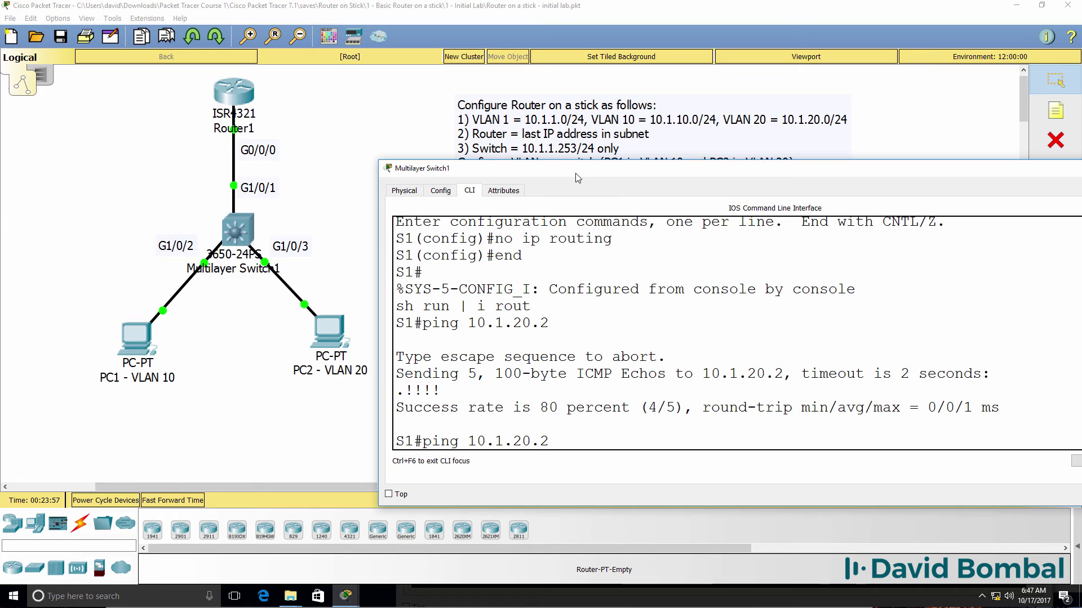
{"action": "key", "text": "BackSpace"}
{"action": "key", "text": "BackSpace"}
{"action": "key", "text": "BackSpace"}
{"action": "key", "text": "BackSpace"}
{"action": "type", "text": "10.1"}
{"action": "key", "text": "Return"}
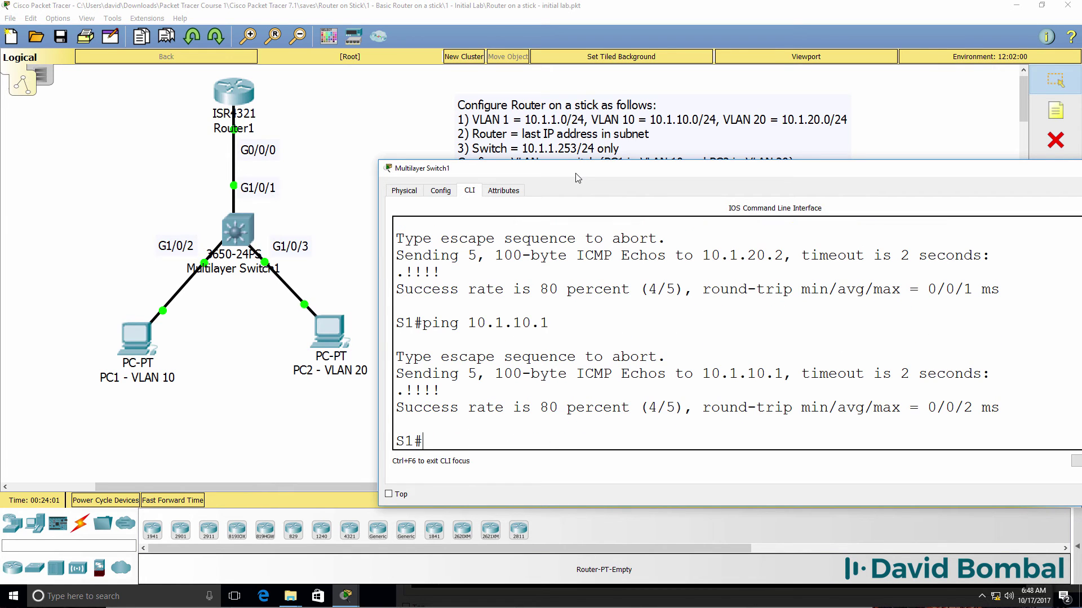
{"action": "type", "text": "sh run | i def"}
{"action": "key", "text": "Return"}
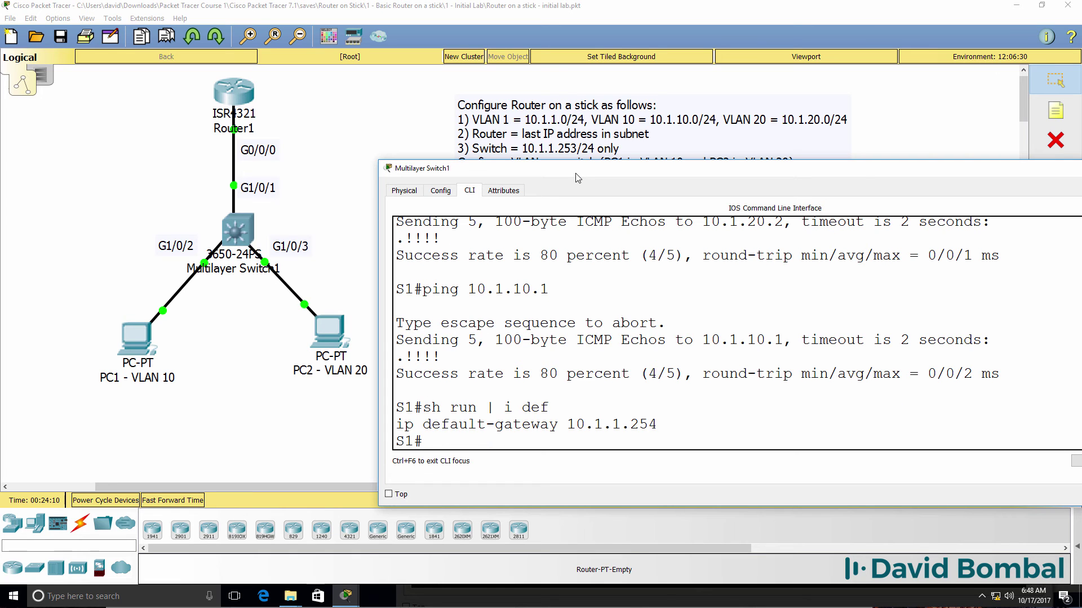
- Enable ip routing on Multilayer Switch1 and rerun the ping to 10.1.10.1, which fails
{"action": "type", "text": "conf t"}
{"action": "key", "text": "Return"}
{"action": "type", "text": "ip routing"}
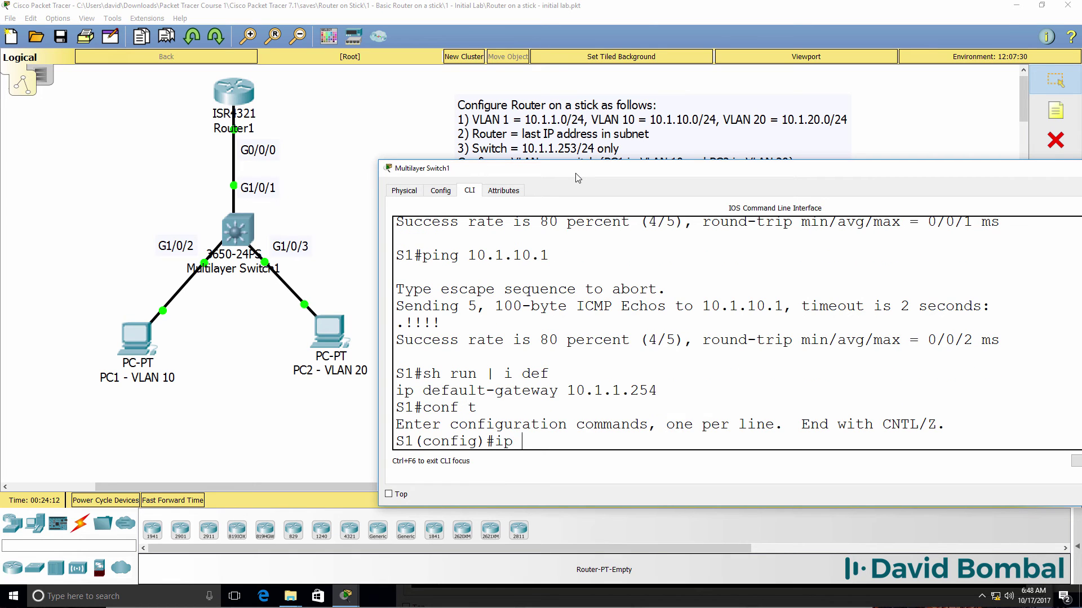
{"action": "key", "text": "Return"}
{"action": "type", "text": "end"}
{"action": "key", "text": "Return"}
{"action": "type", "text": "conf t"}
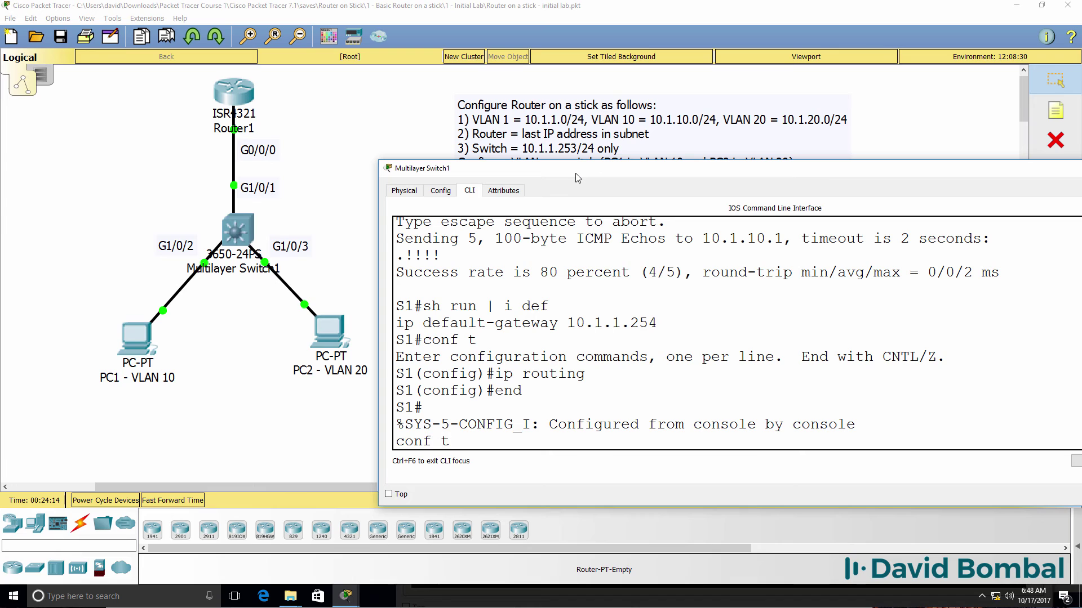
{"action": "key", "text": "Up"}
{"action": "key", "text": "Up"}
{"action": "key", "text": "Return"}
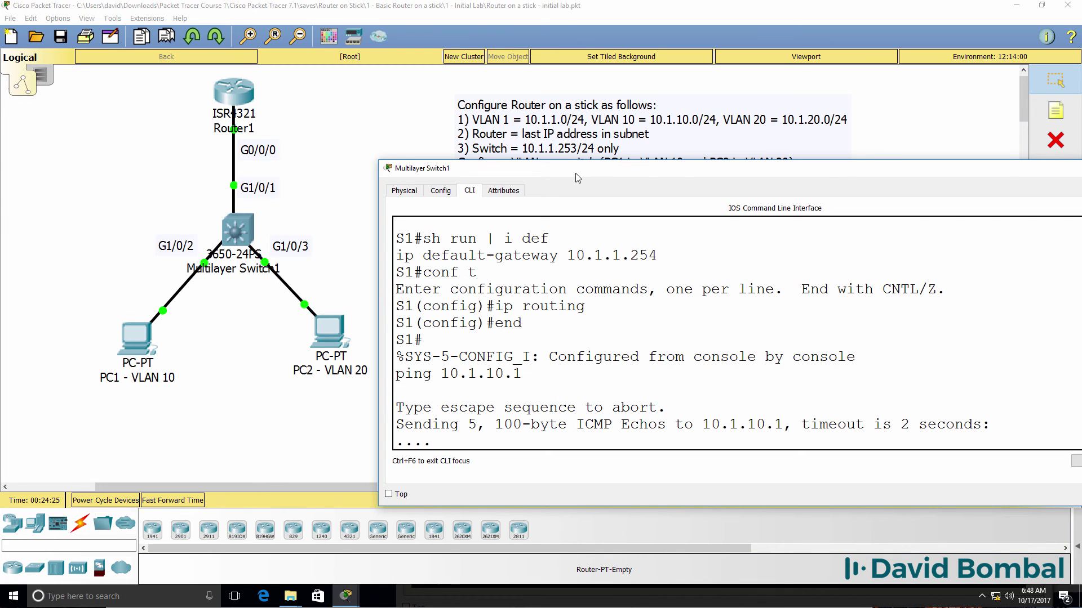
- Disable IP routing on Multilayer Switch1 with no ip routing
{"action": "type", "text": "conf t"}
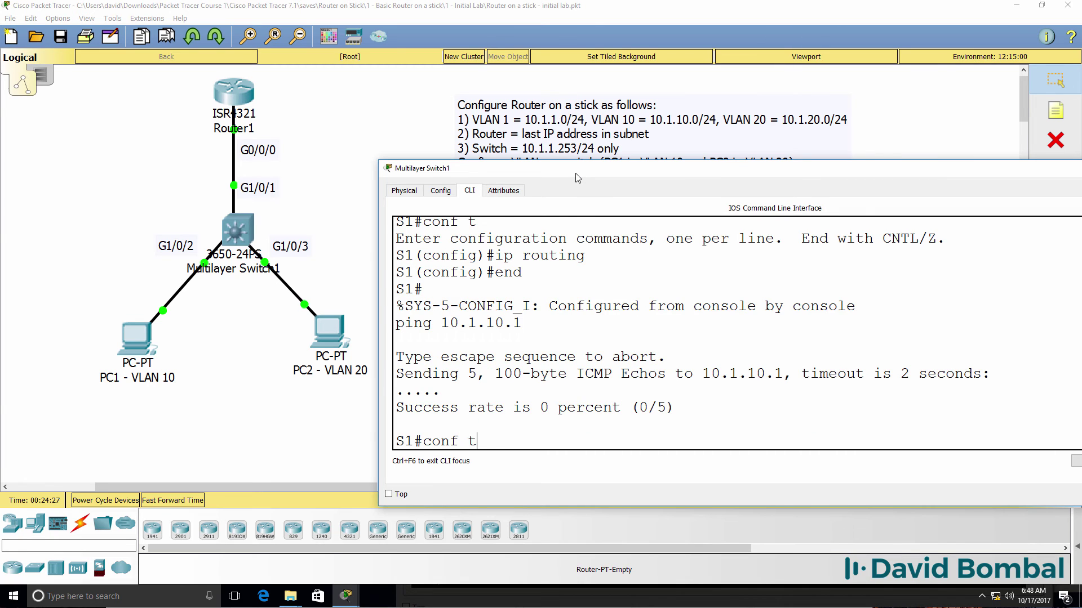
{"action": "key", "text": "Return"}
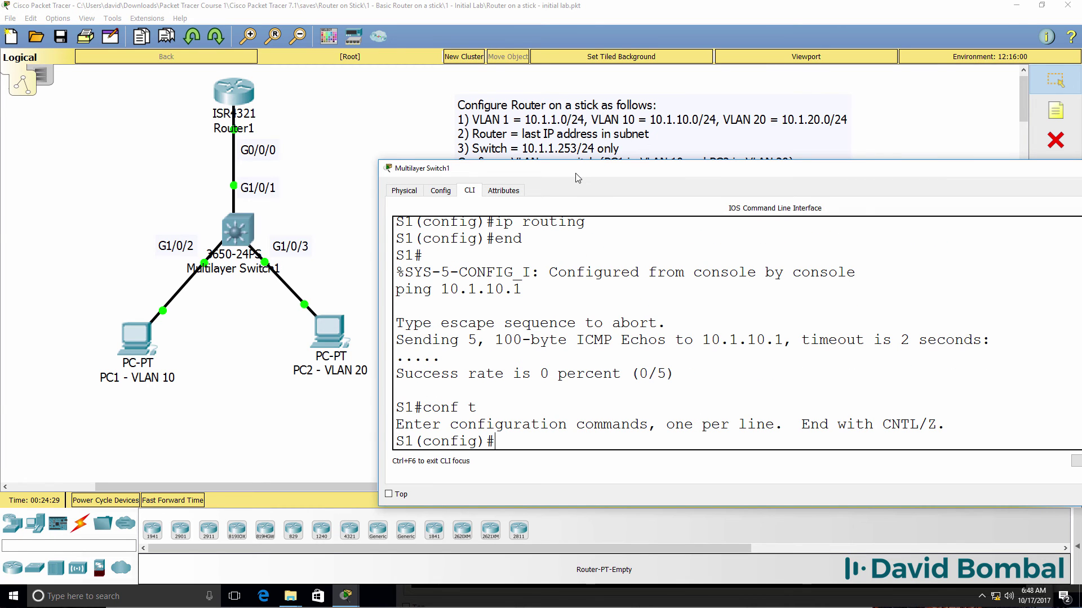
{"action": "type", "text": "no ip routing"}
{"action": "key", "text": "Return"}
{"action": "type", "text": "end"}
{"action": "key", "text": "Return"}
{"action": "key", "text": "Return"}
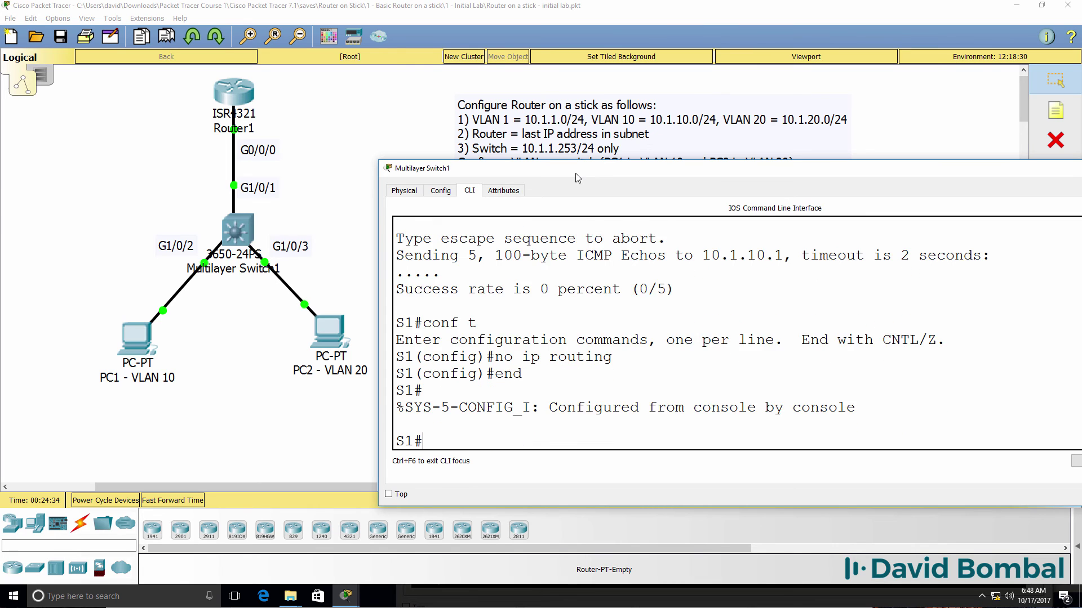
- Rerun the pings to 10.1.10.1 and the VLAN 20 host from history, now succeeding
{"action": "key", "text": "Return"}
{"action": "key", "text": "Up"}
{"action": "key", "text": "Up"}
{"action": "key", "text": "Return"}
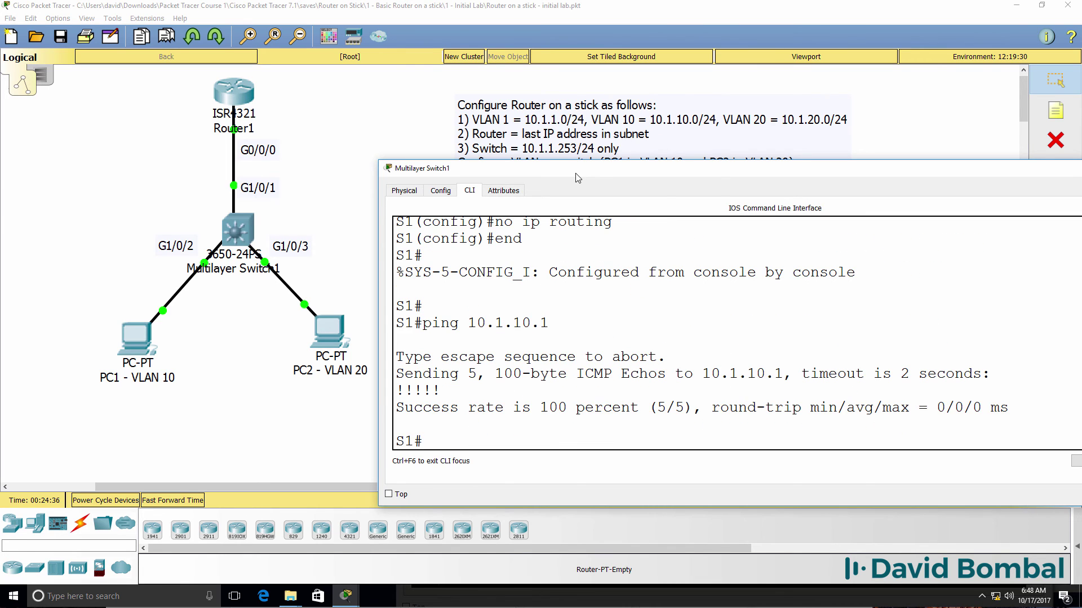
{"action": "key", "text": "Up"}
{"action": "key", "text": "Up"}
{"action": "key", "text": "Down"}
{"action": "key", "text": "Up"}
{"action": "key", "text": "Up"}
{"action": "key", "text": "Down"}
{"action": "key", "text": "Down"}
{"action": "key", "text": "BackSpace"}
{"action": "key", "text": "BackSpace"}
{"action": "key", "text": "BackSpace"}
{"action": "type", "text": "20.12"}
{"action": "key", "text": "Return"}
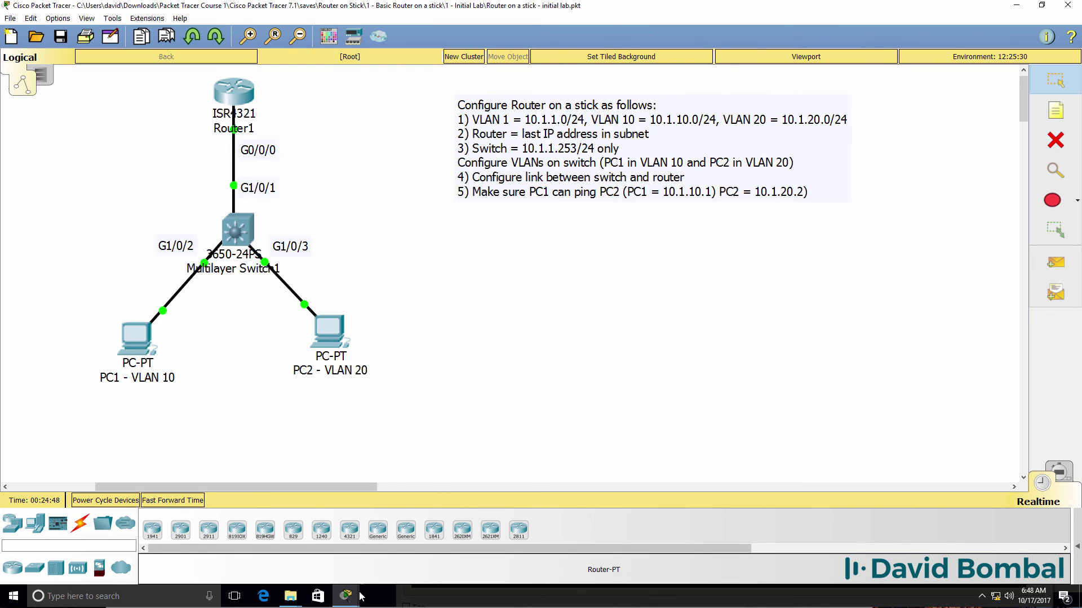
- From PC1's Command Prompt, ping the switch at 10.1.1.253
{"action": "mouse_move", "coordinate": [350, 603]}
{"action": "left_click", "coordinate": [479, 550]}
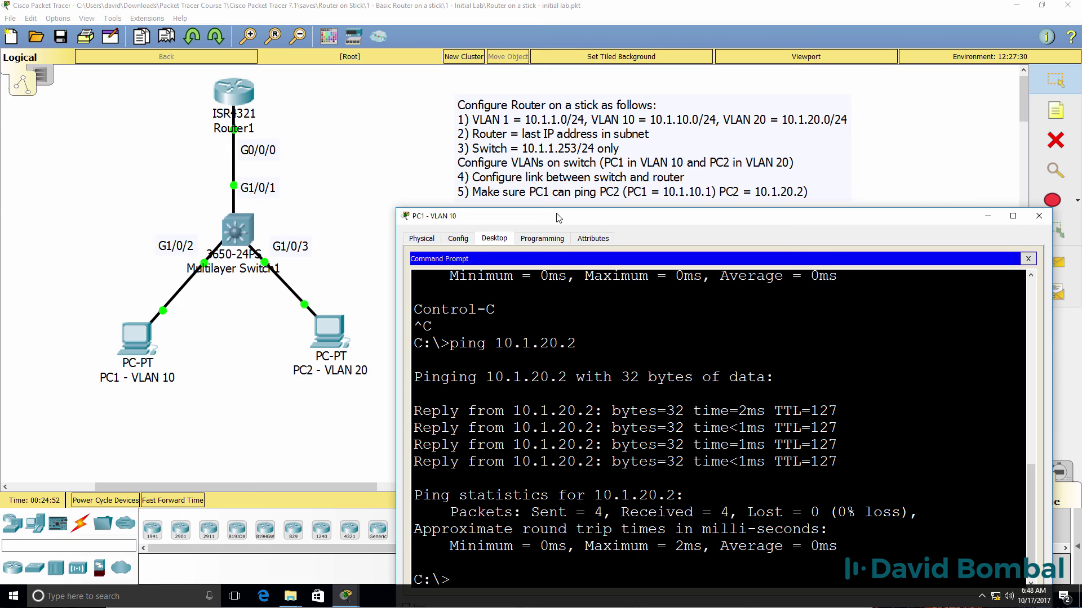
{"action": "left_click_drag", "start_coordinate": [558, 214], "coordinate": [551, 155]}
{"action": "type", "text": "ping 10"}
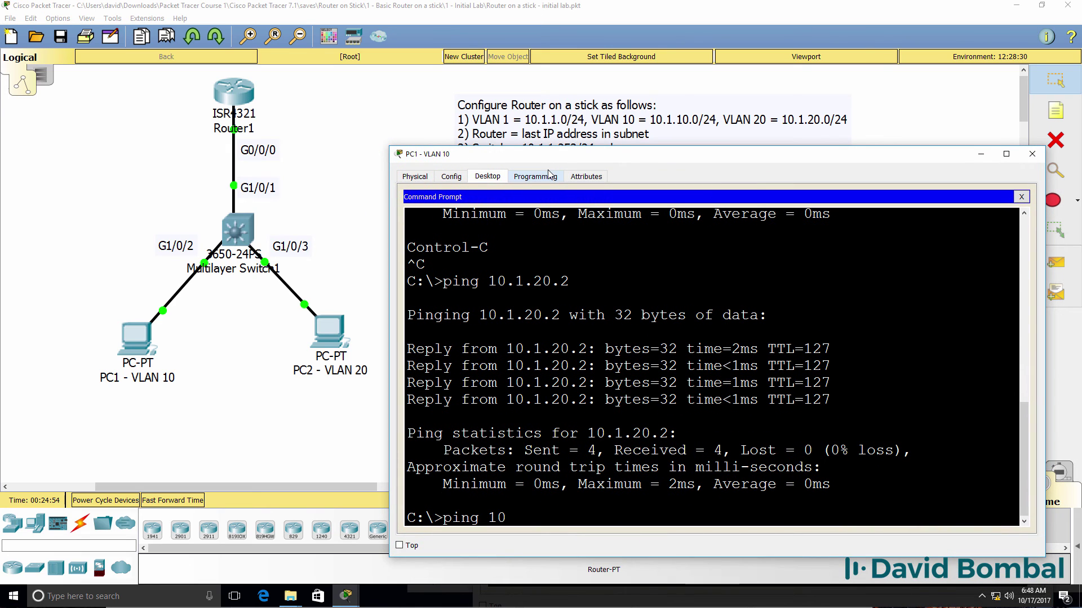
{"action": "type", "text": ".1.1.253"}
{"action": "key", "text": "Return"}
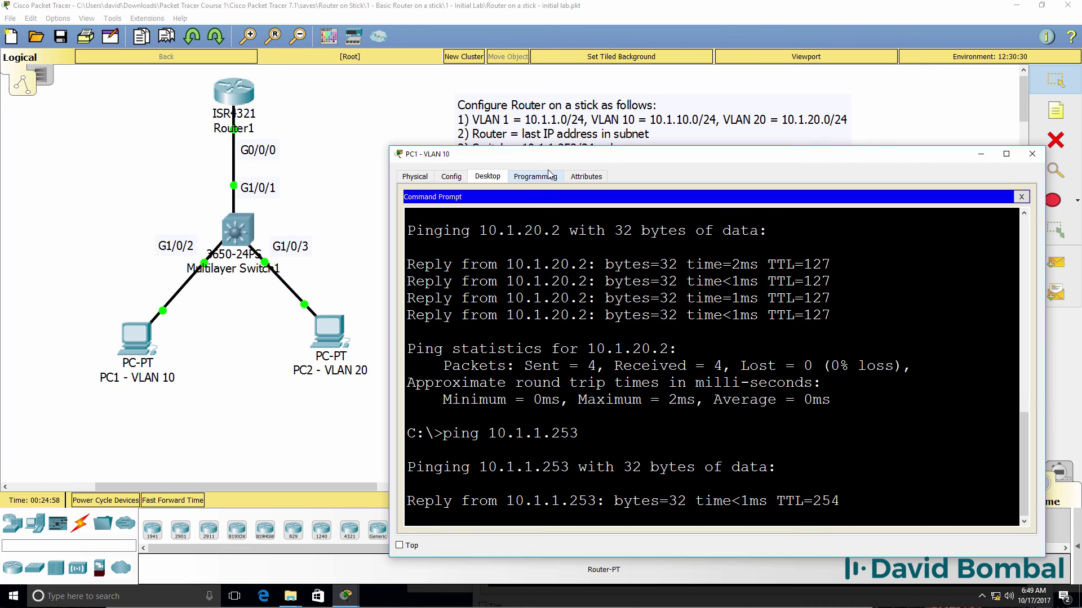
- From PC2's Command Prompt, ping the switch at 10.1.1.253, then stop the ping
{"action": "mouse_move", "coordinate": [346, 596]}
{"action": "left_click", "coordinate": [557, 542]}
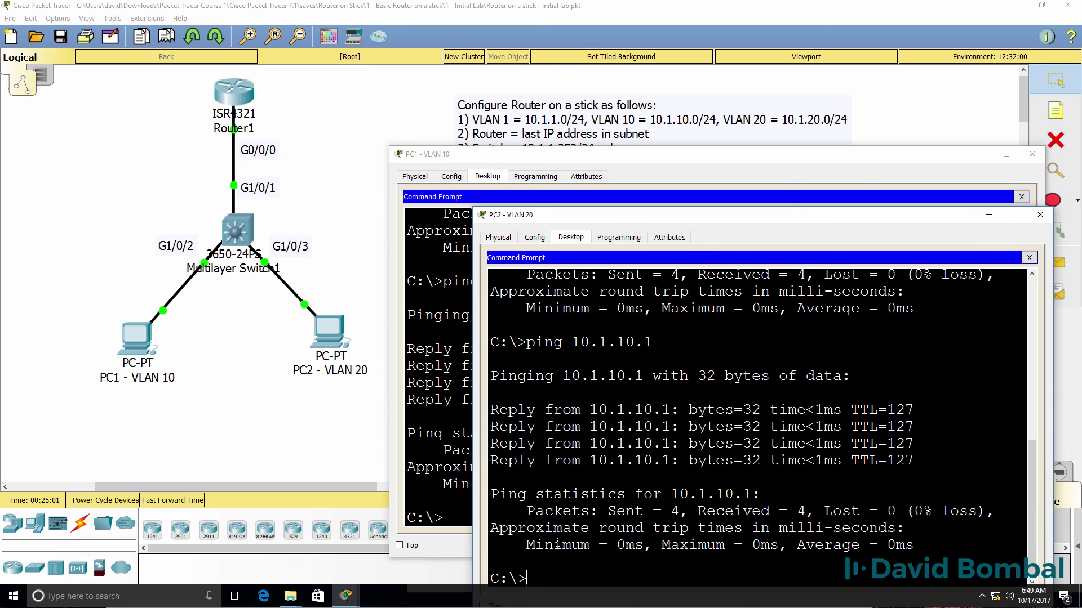
{"action": "left_click_drag", "start_coordinate": [570, 217], "coordinate": [551, 165]}
{"action": "type", "text": "ping 10.1."}
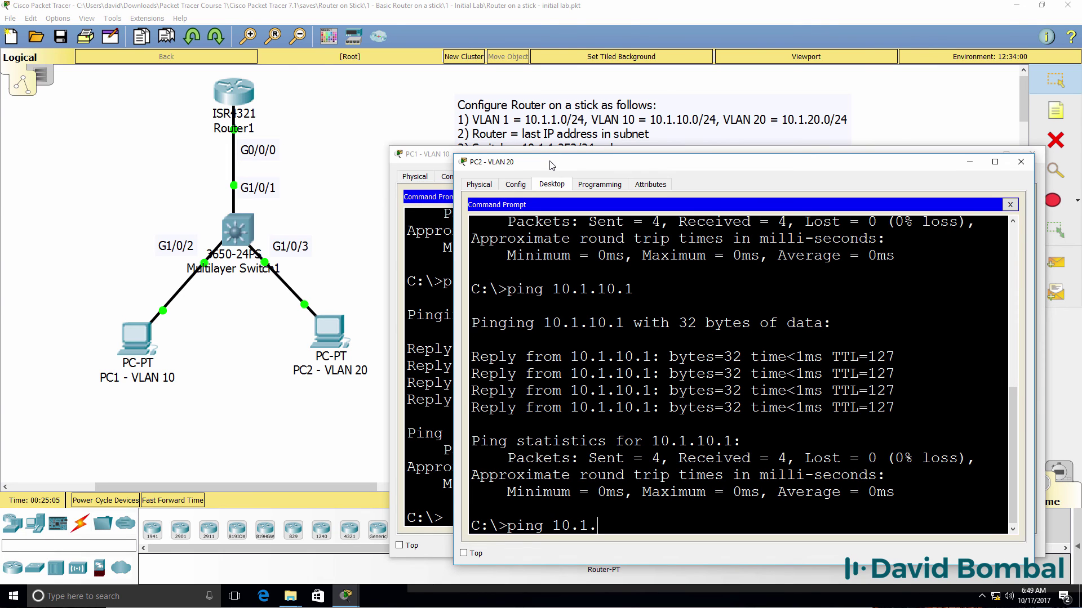
{"action": "type", "text": "1.254"}
{"action": "key", "text": "BackSpace"}
{"action": "type", "text": "3"}
{"action": "key", "text": "Return"}
{"action": "key", "text": "ctrl+c"}
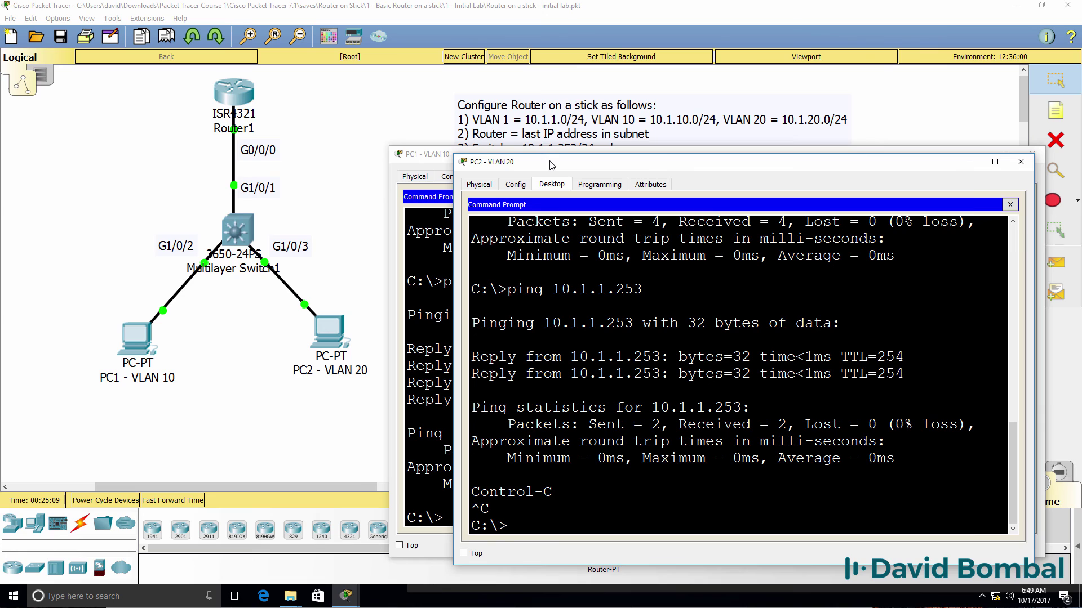
{"action": "left_click", "coordinate": [354, 108]}
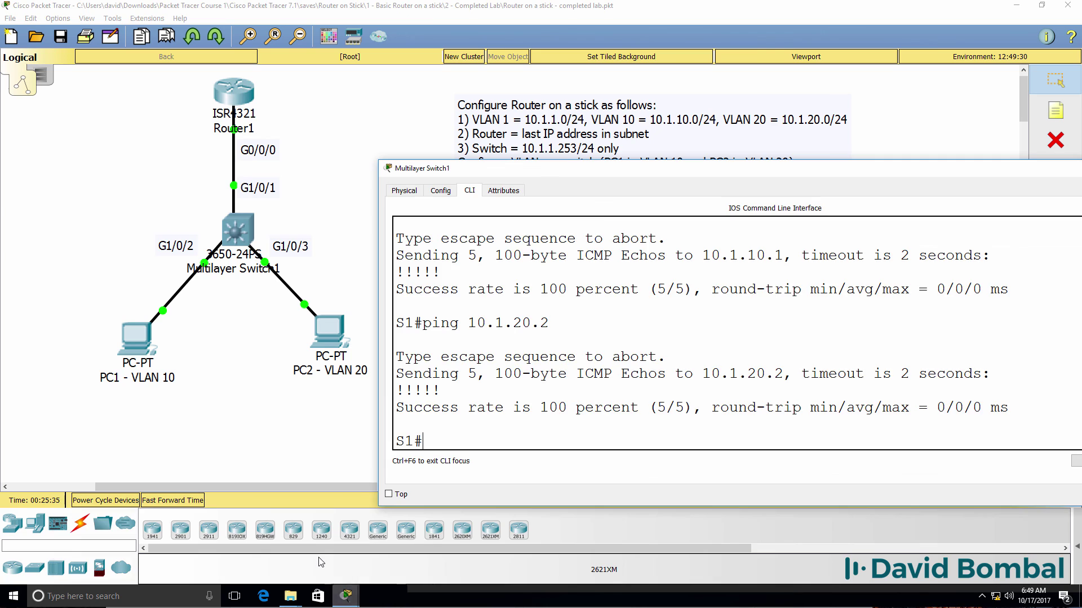
- Save the switch configuration with wr
{"action": "key", "text": "Return"}
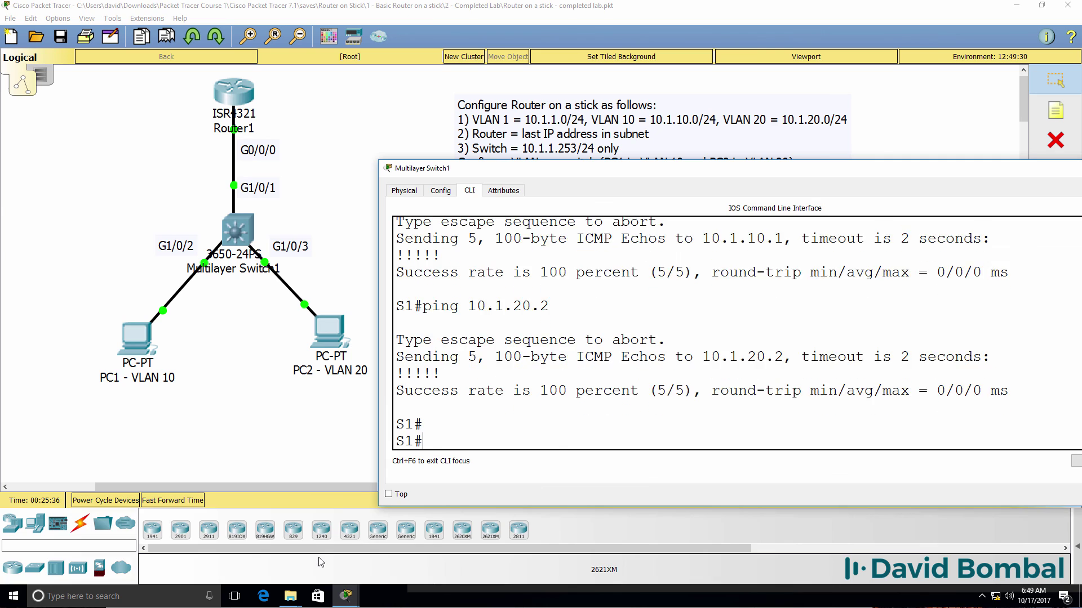
{"action": "key", "text": "Return"}
{"action": "type", "text": "wr"}
{"action": "key", "text": "Return"}
{"action": "left_click", "coordinate": [354, 599]}
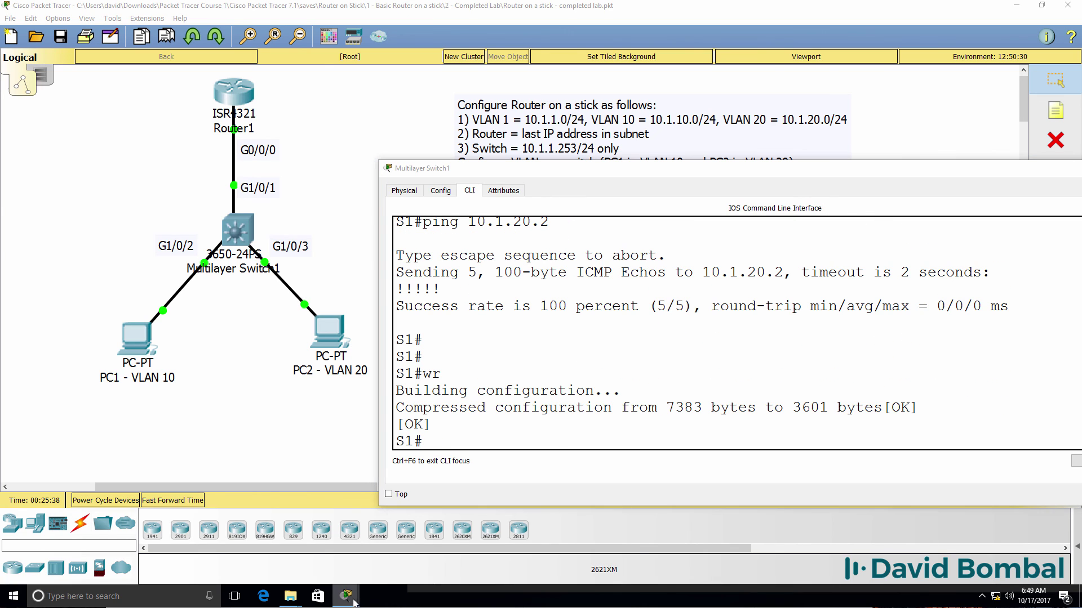
{"action": "left_click", "coordinate": [283, 542]}
- On Router1, enter privileged mode with en and save with wr
{"action": "key", "text": "Return"}
{"action": "type", "text": "en"}
{"action": "key", "text": "Return"}
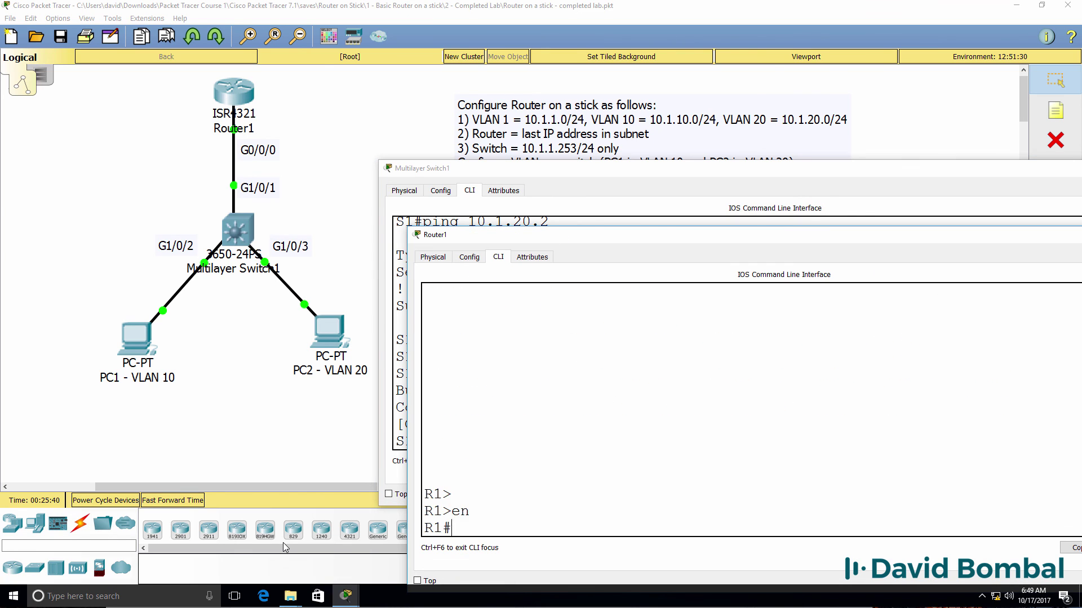
{"action": "type", "text": "wr"}
{"action": "key", "text": "Return"}
{"action": "left_click_drag", "start_coordinate": [565, 248], "coordinate": [492, 167]}
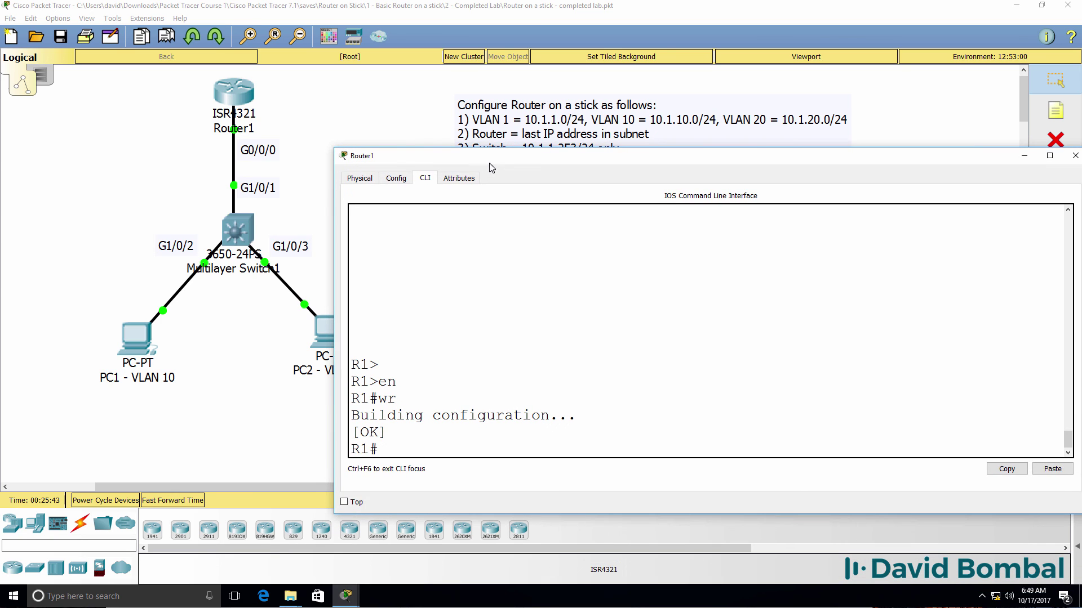
- Copy Router1's running-config to startup-config and close its window
{"action": "type", "text": "copy ru"}
{"action": "key", "text": "Tab"}
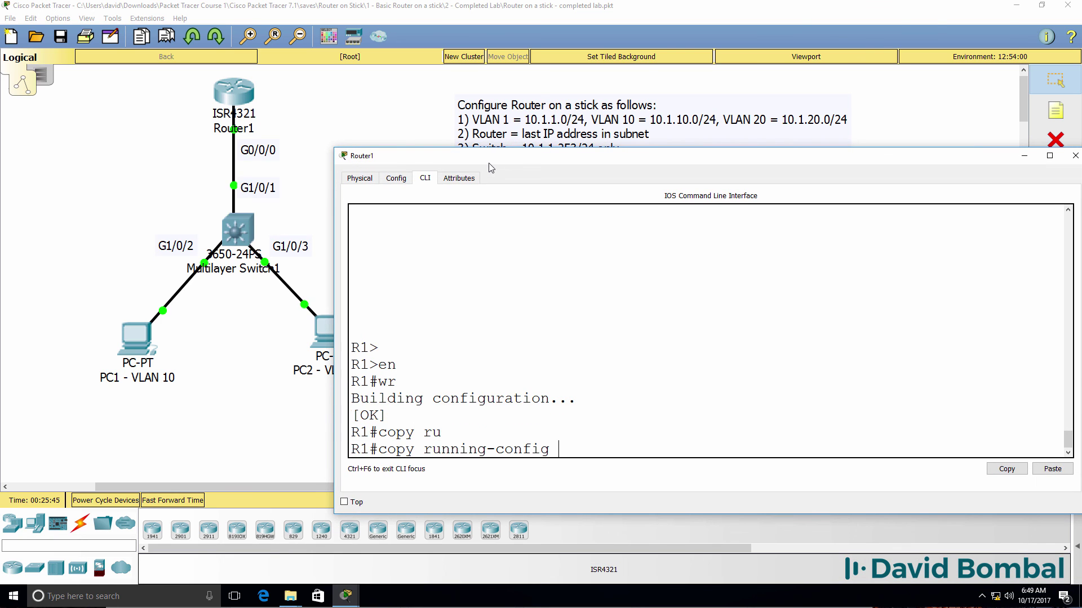
{"action": "type", "text": "c"}
{"action": "key", "text": "BackSpace"}
{"action": "type", "text": "st"}
{"action": "key", "text": "Tab"}
{"action": "key", "text": "Return"}
{"action": "key", "text": "Return"}
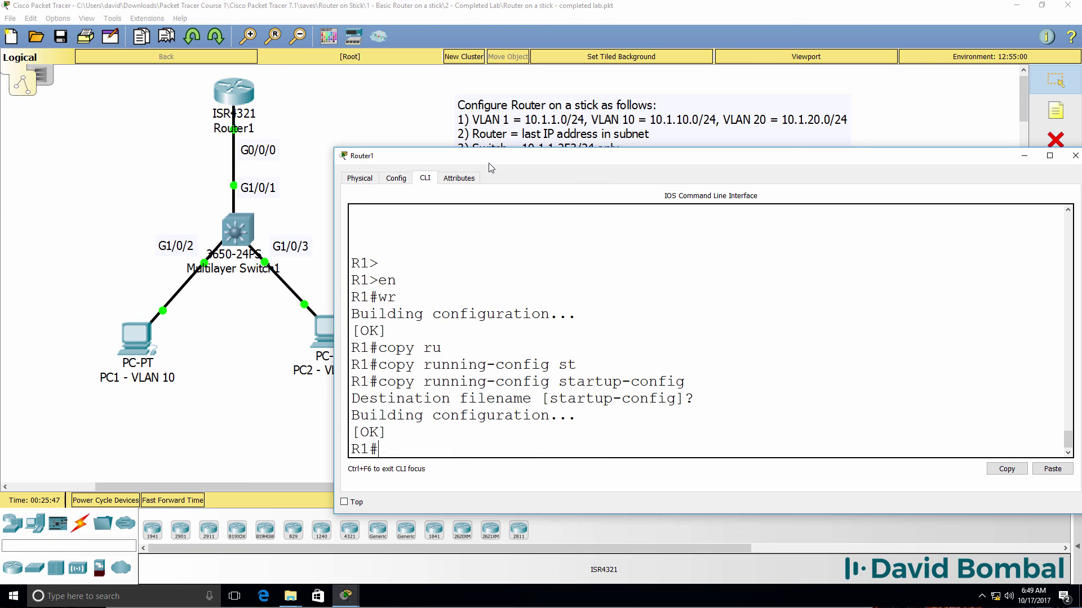
{"action": "type", "text": "wr"}
{"action": "key", "text": "Return"}
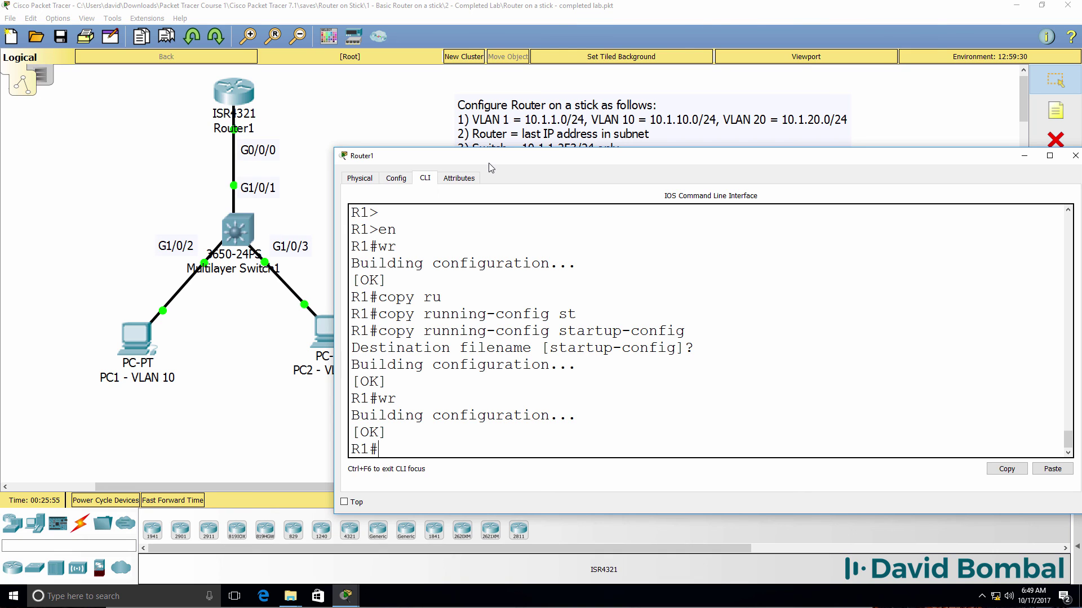
{"action": "key", "text": "alt+F4"}
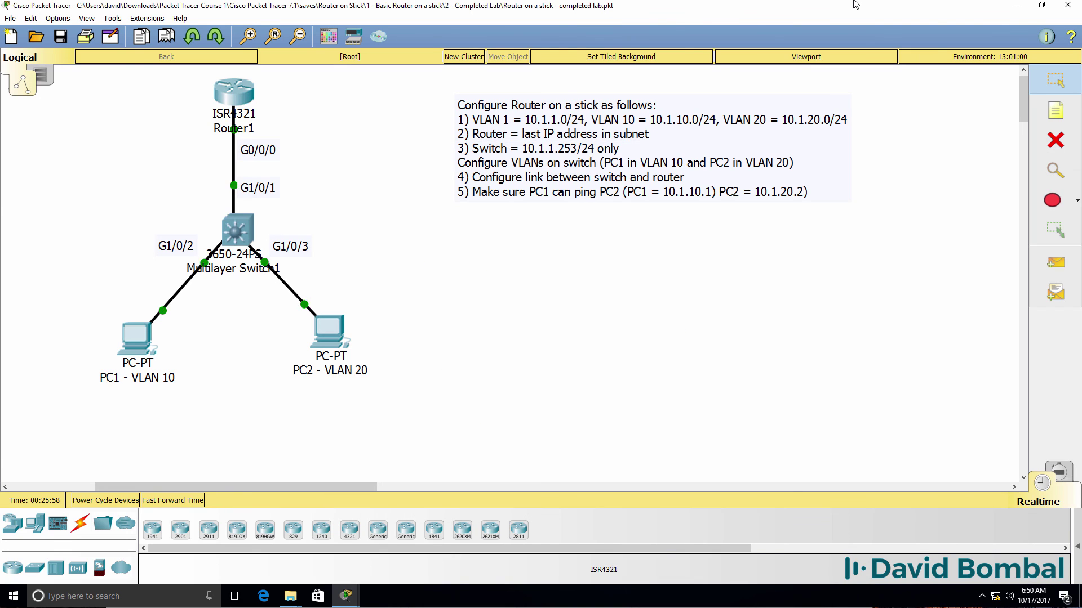